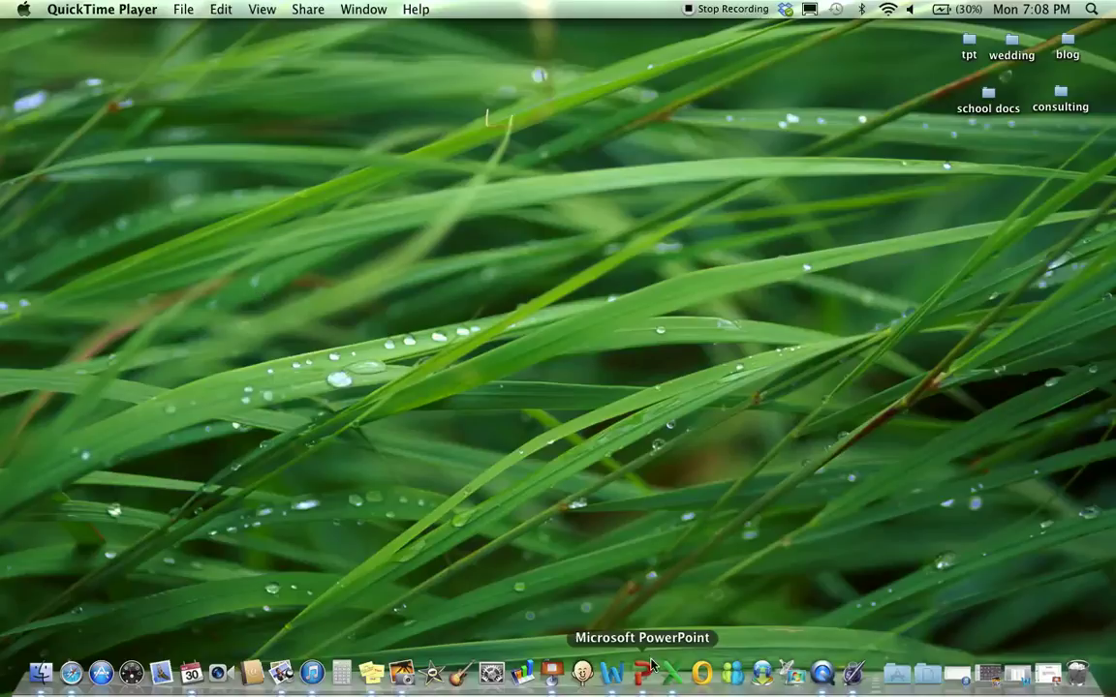
Step: Start a new blank White-template presentation and delete its title and subtitle placeholders
left_click(581, 674)
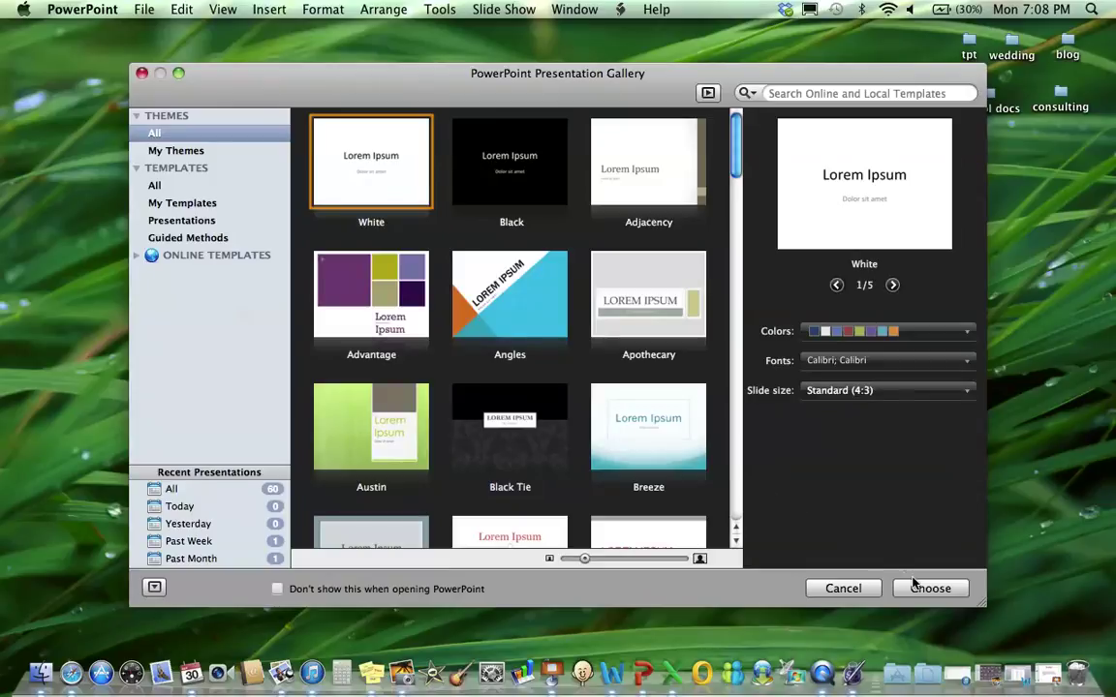
left_click(918, 588)
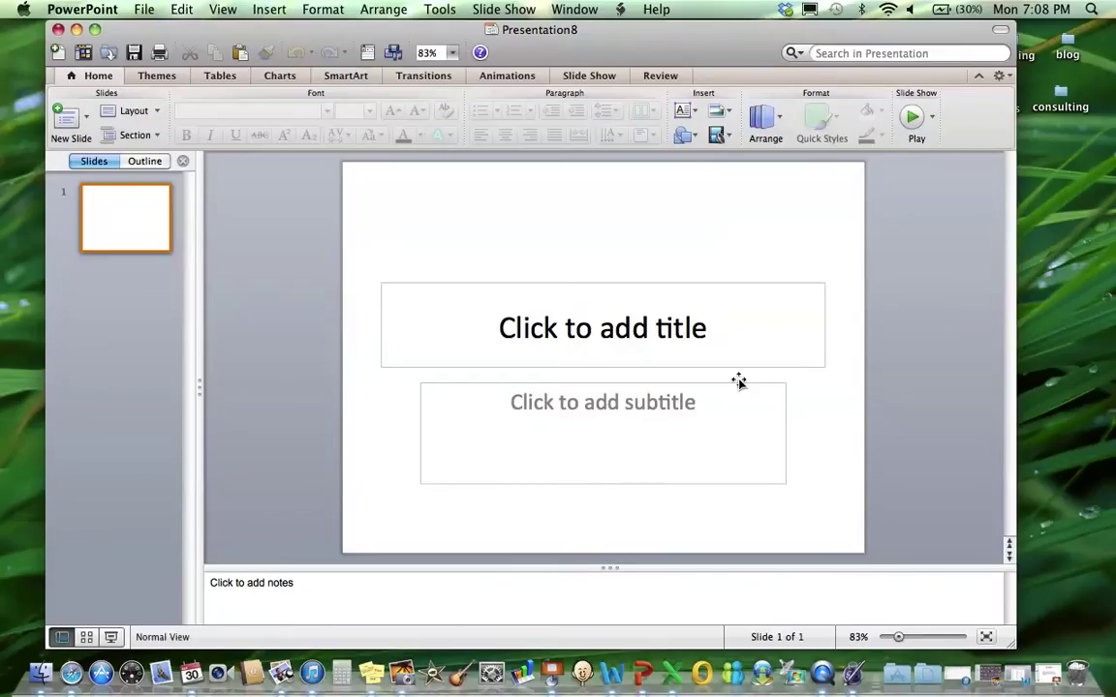
left_click(738, 382)
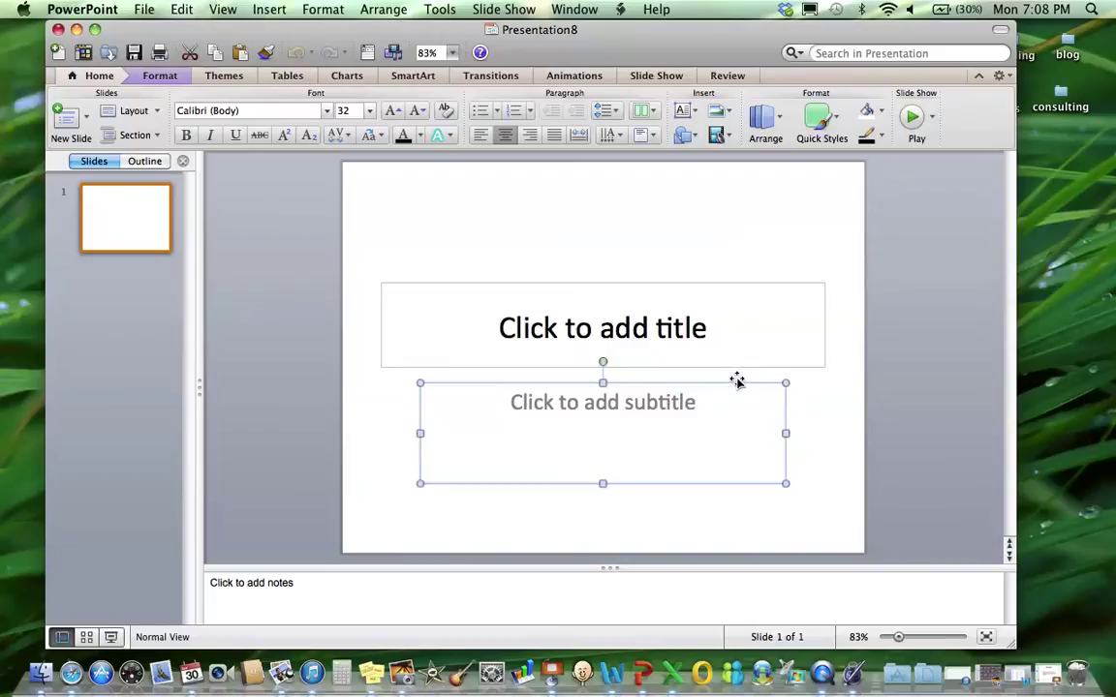
key("Delete")
key("Tab")
key("Delete")
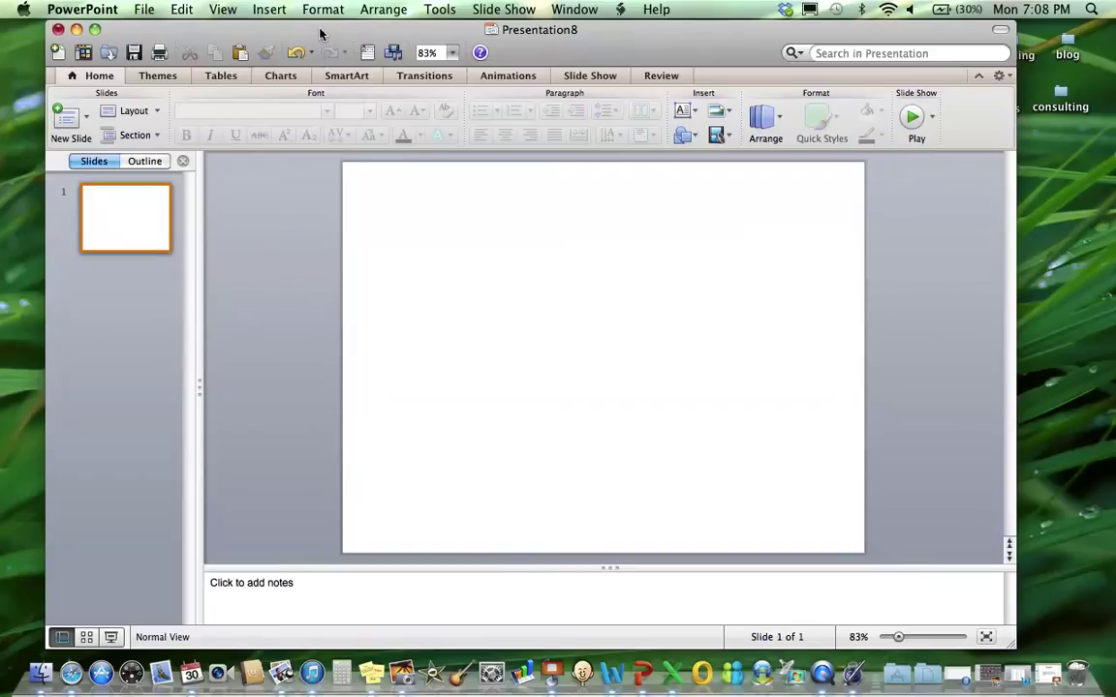
Step: Draw a rectangle covering most of the slide
left_click(766, 115)
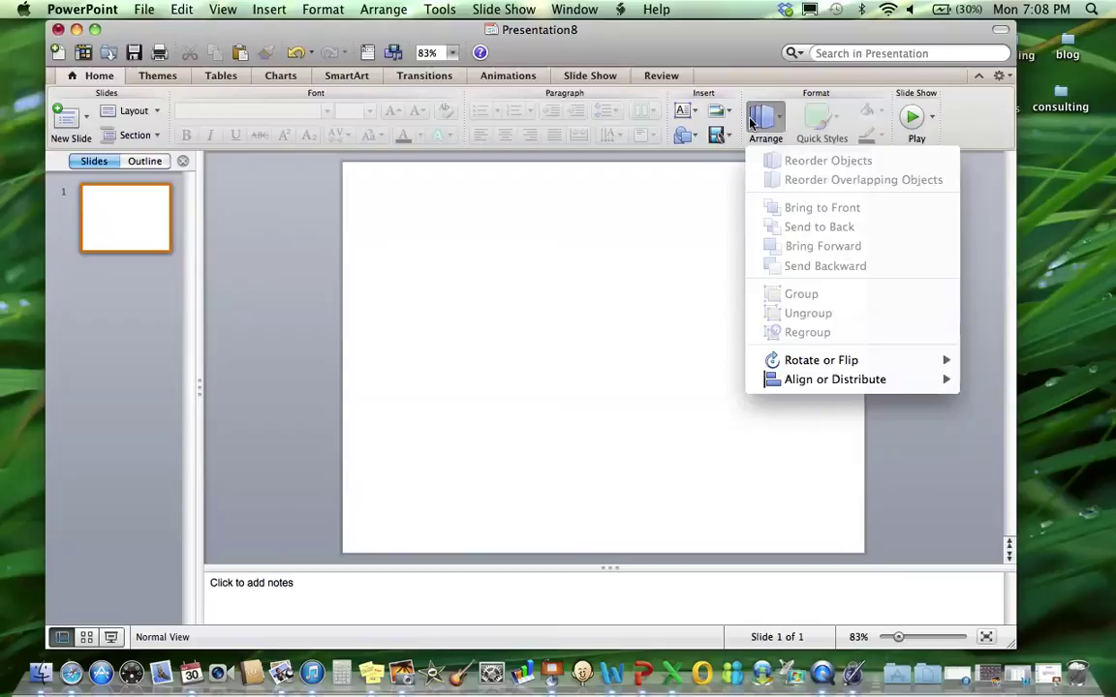
left_click(683, 136)
left_click(683, 135)
left_click(733, 181)
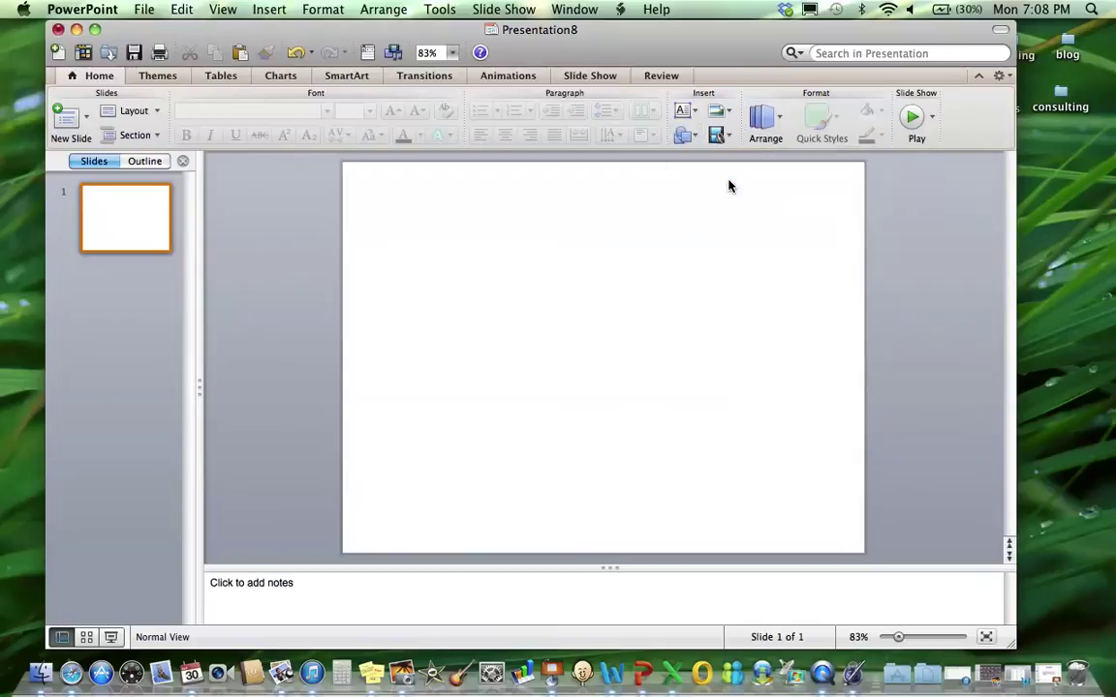
left_click(685, 135)
mouse_move(741, 181)
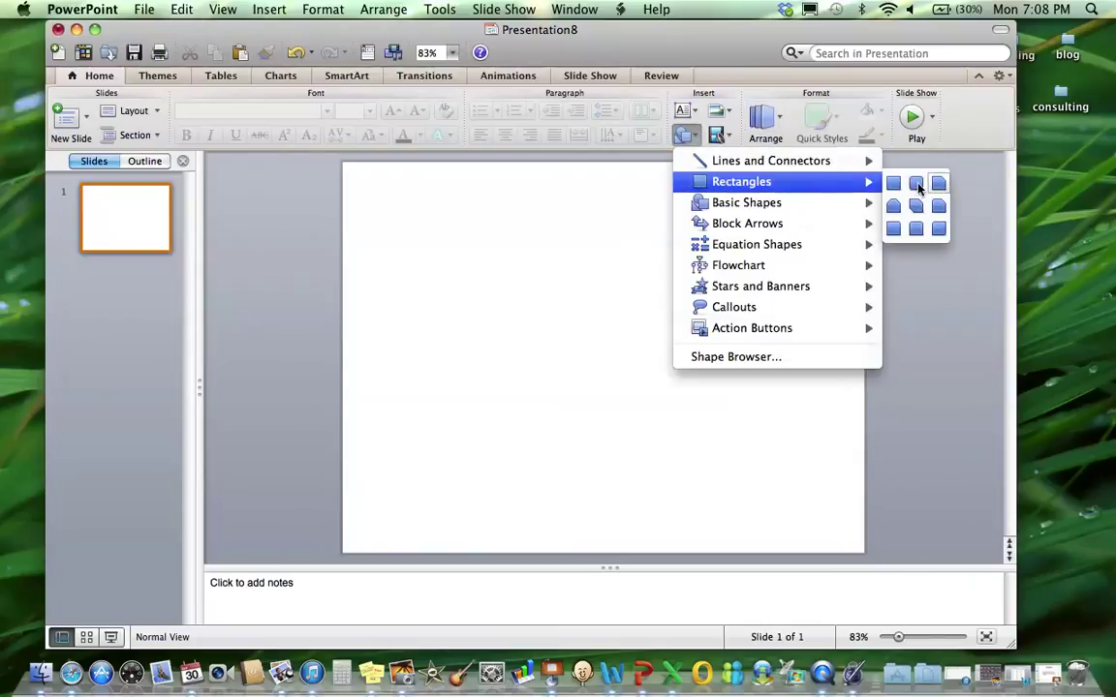
left_click(895, 184)
left_click_drag(377, 202, 824, 506)
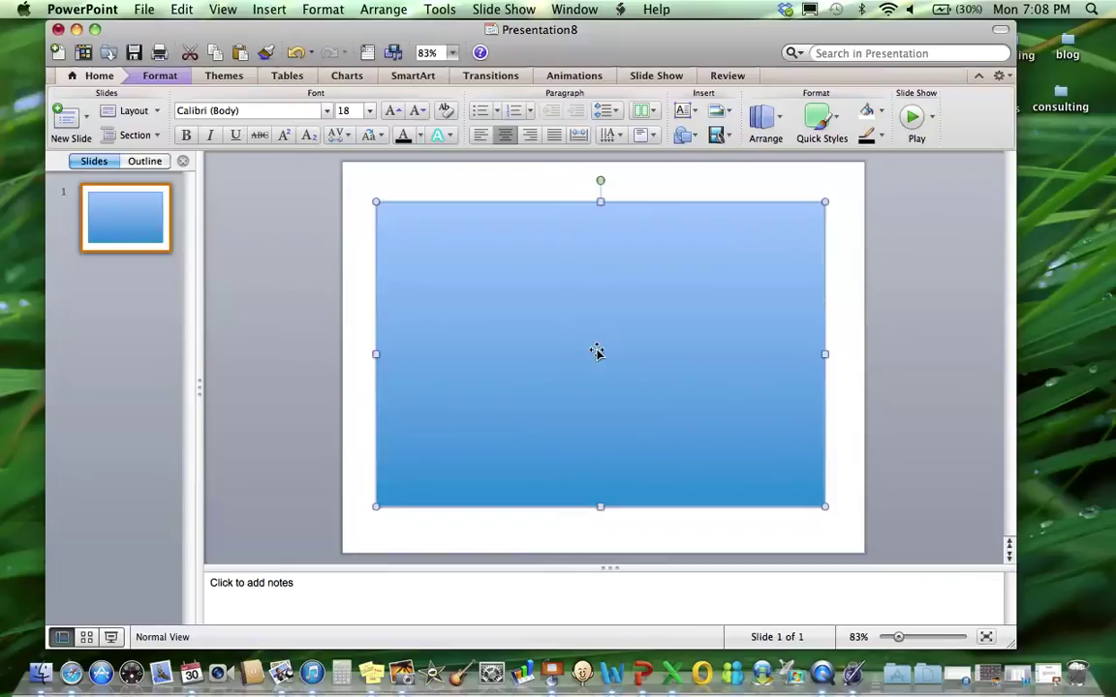
Step: Give the rectangle a dark outline and a white fill
left_click(160, 76)
left_click(279, 136)
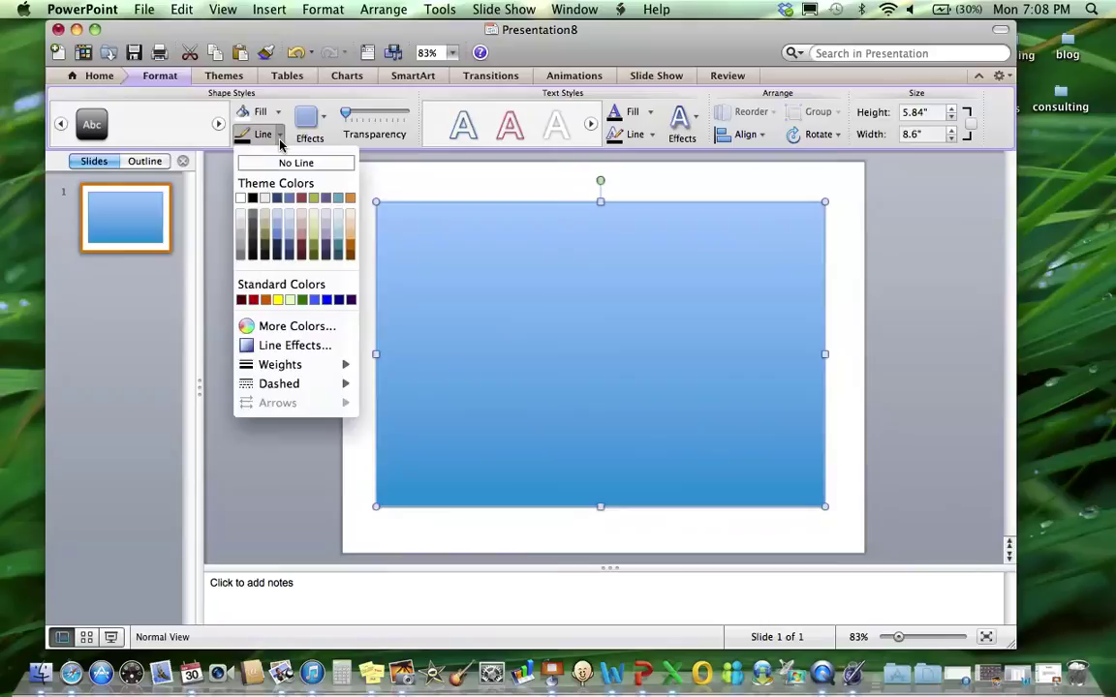
left_click(252, 198)
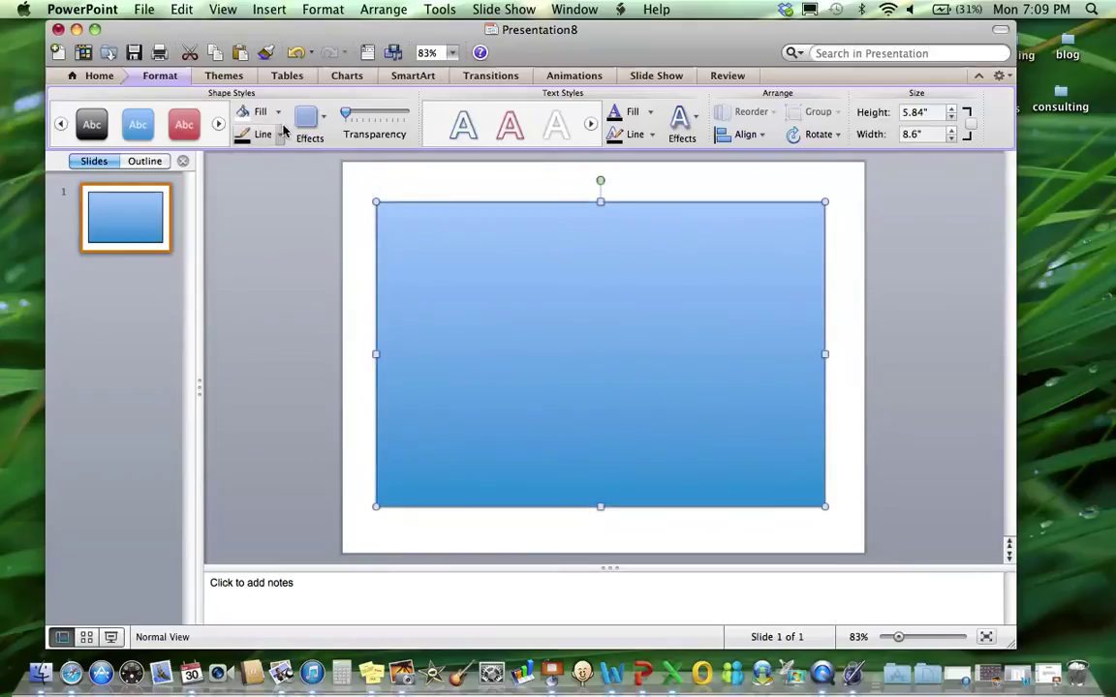
left_click(279, 113)
left_click(241, 176)
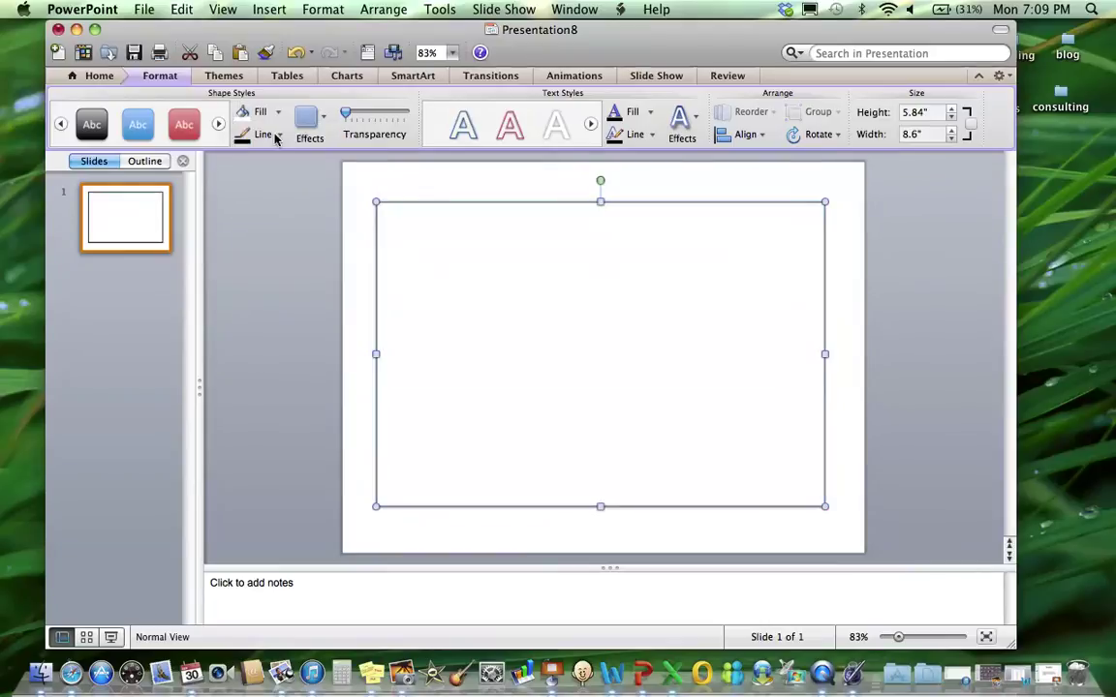
left_click_drag(357, 30, 311, 32)
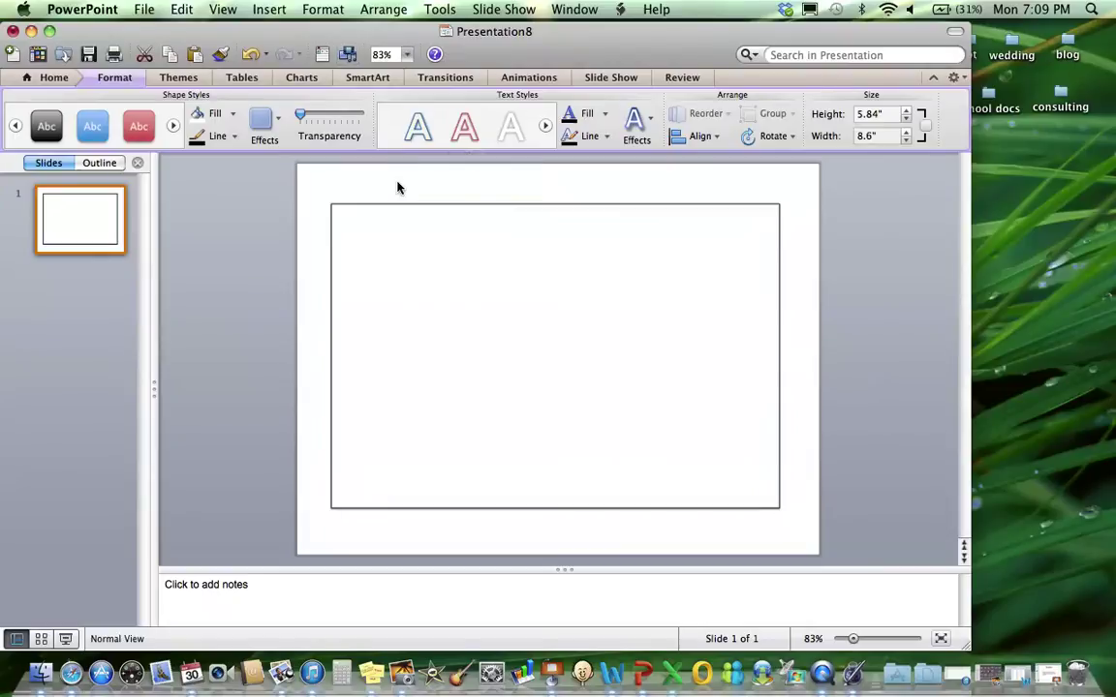
Step: Add a 'Leisure Time' text box at the top centre of the frame
left_click(396, 181)
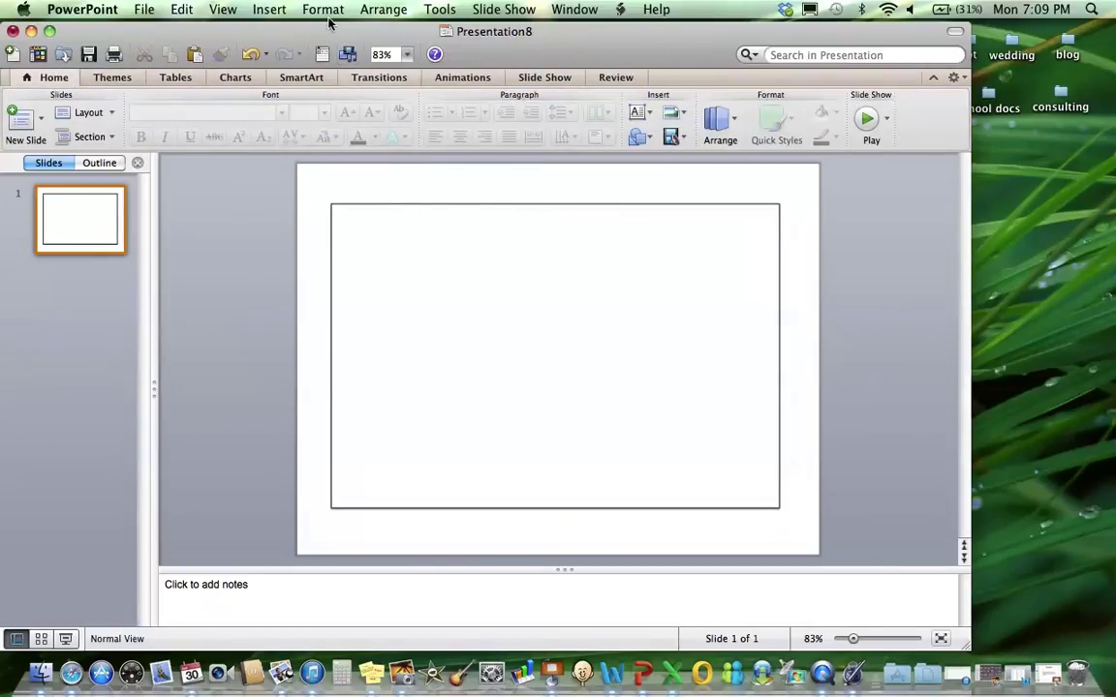
left_click(269, 9)
left_click(306, 134)
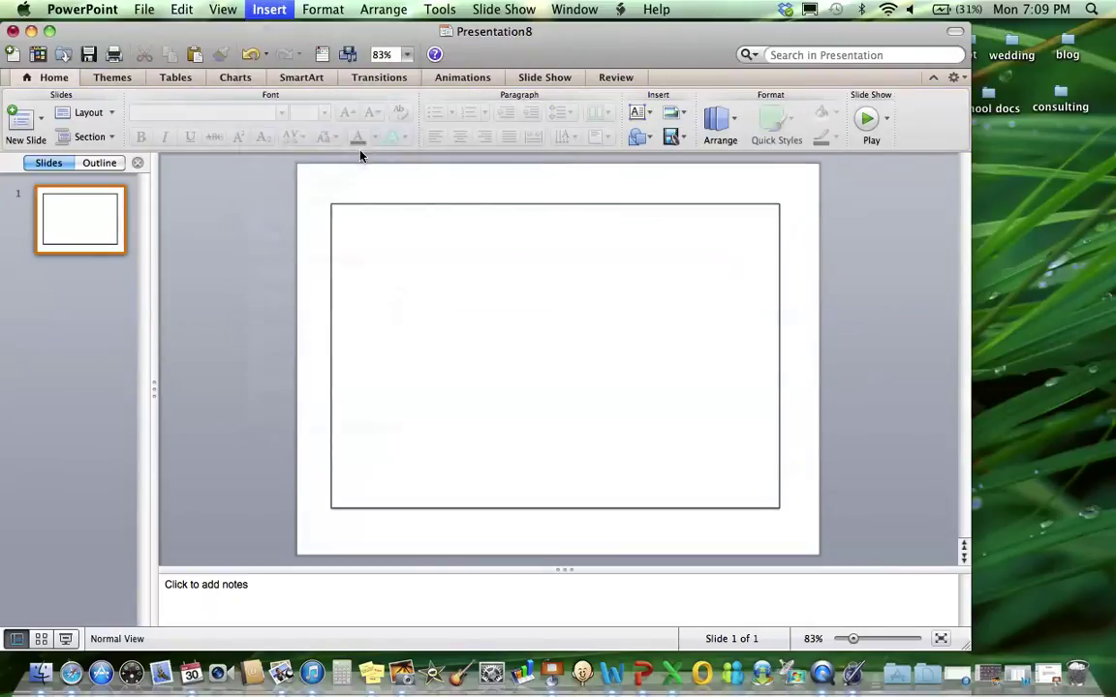
left_click(390, 184)
type("Le")
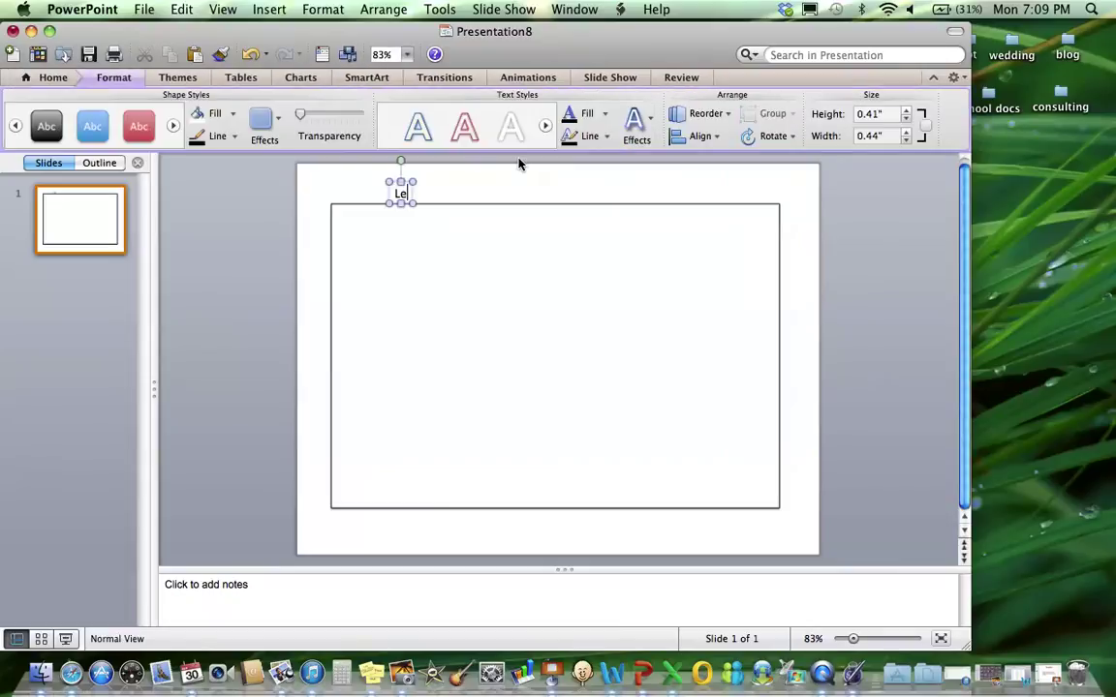
type("isure Time")
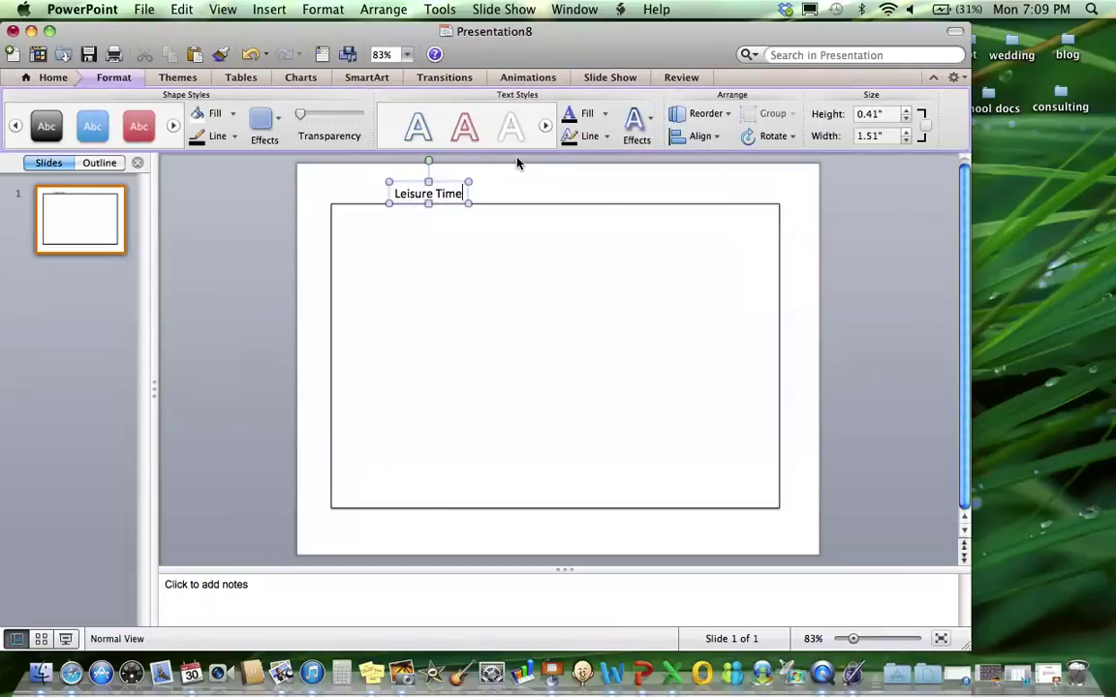
left_click_drag(447, 183, 568, 230)
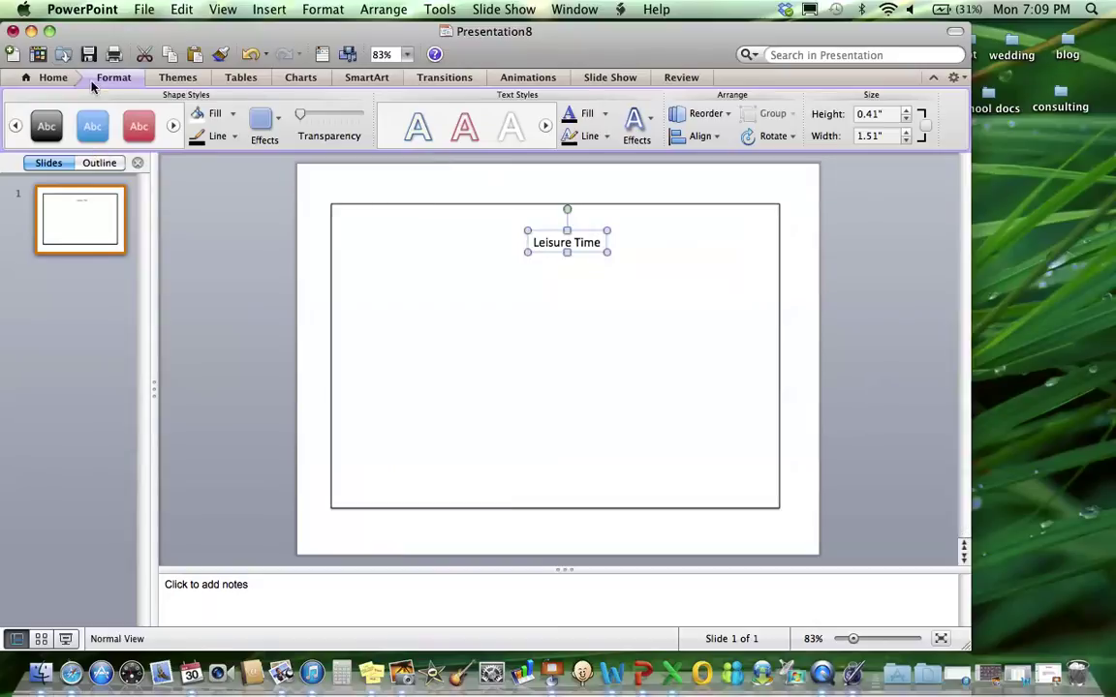
Step: Set the Leisure Time heading to 36 pt and centre it in the frame
left_click(58, 83)
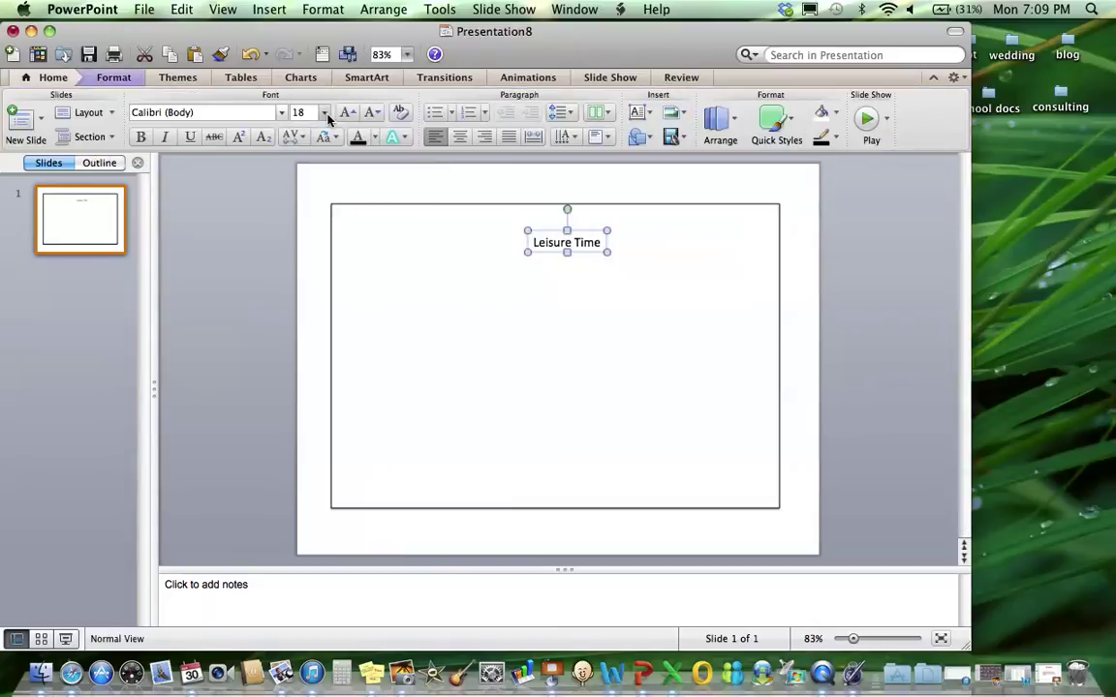
left_click(324, 112)
left_click(329, 315)
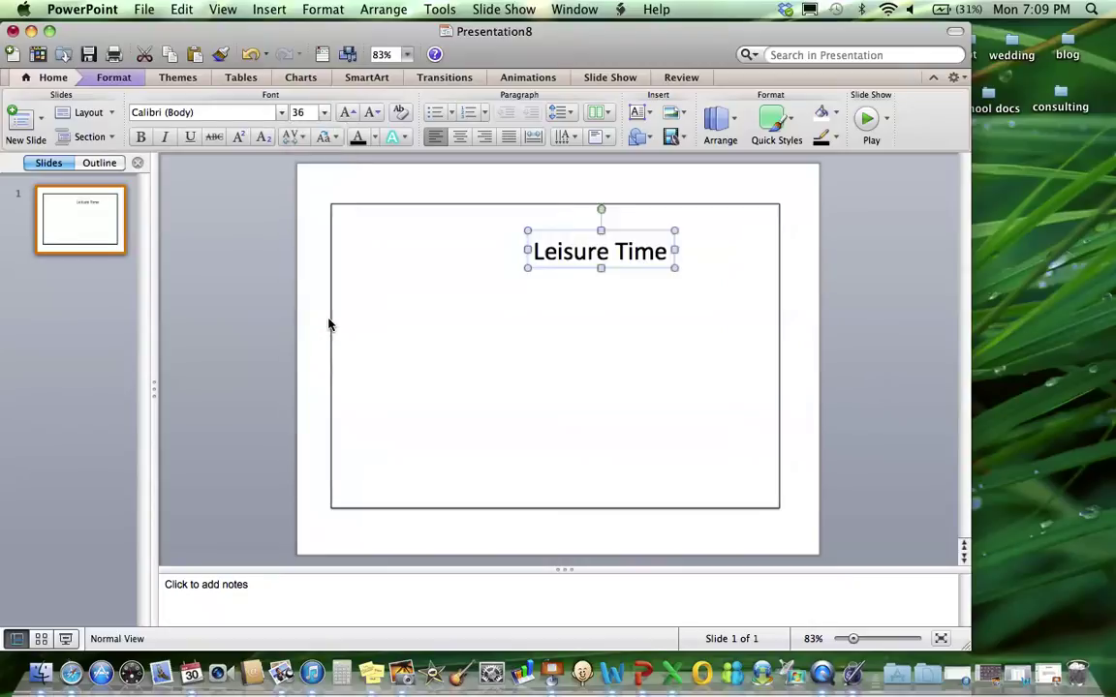
left_click_drag(626, 230, 576, 229)
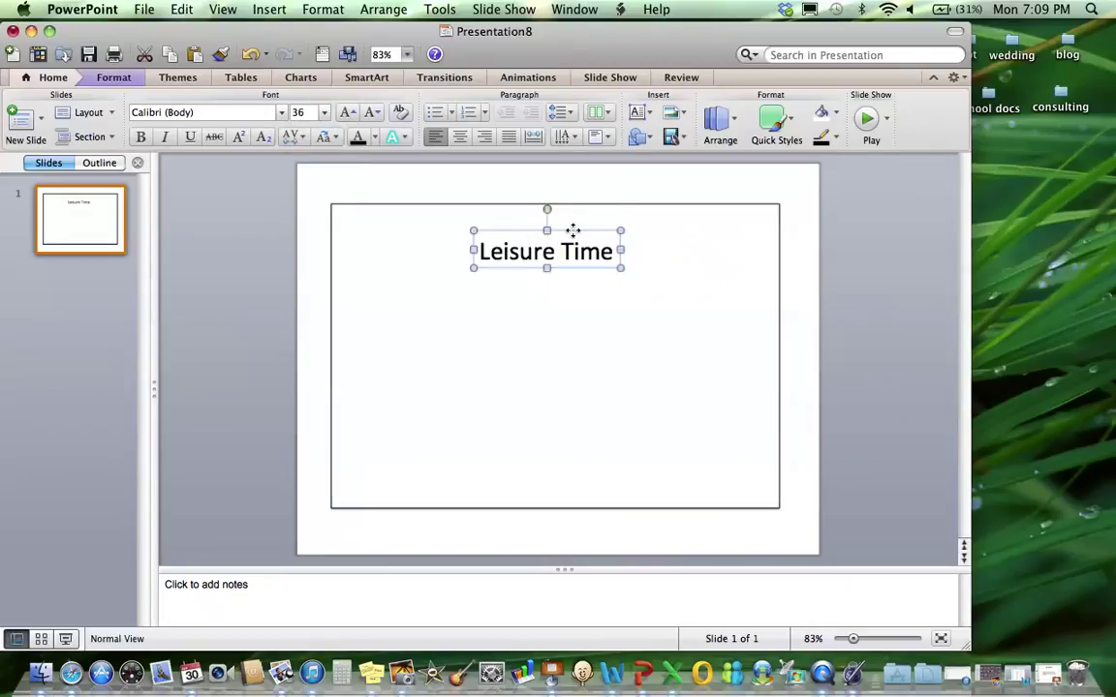
Step: Search Google Images in Safari for 'board game'
left_click(71, 678)
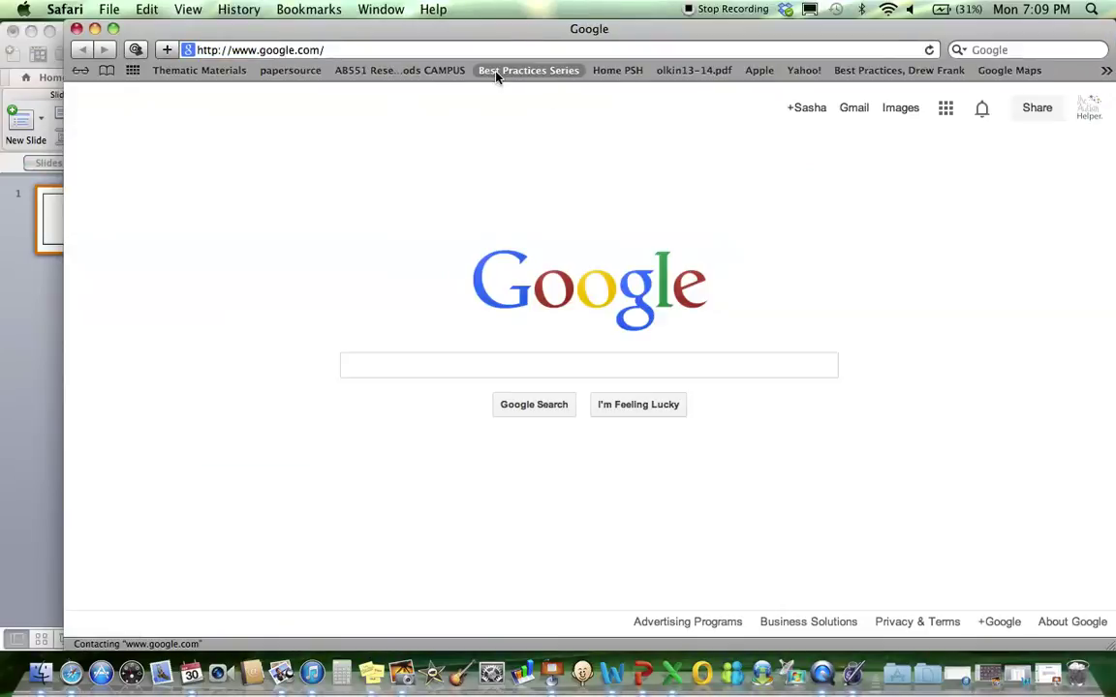
left_click(901, 110)
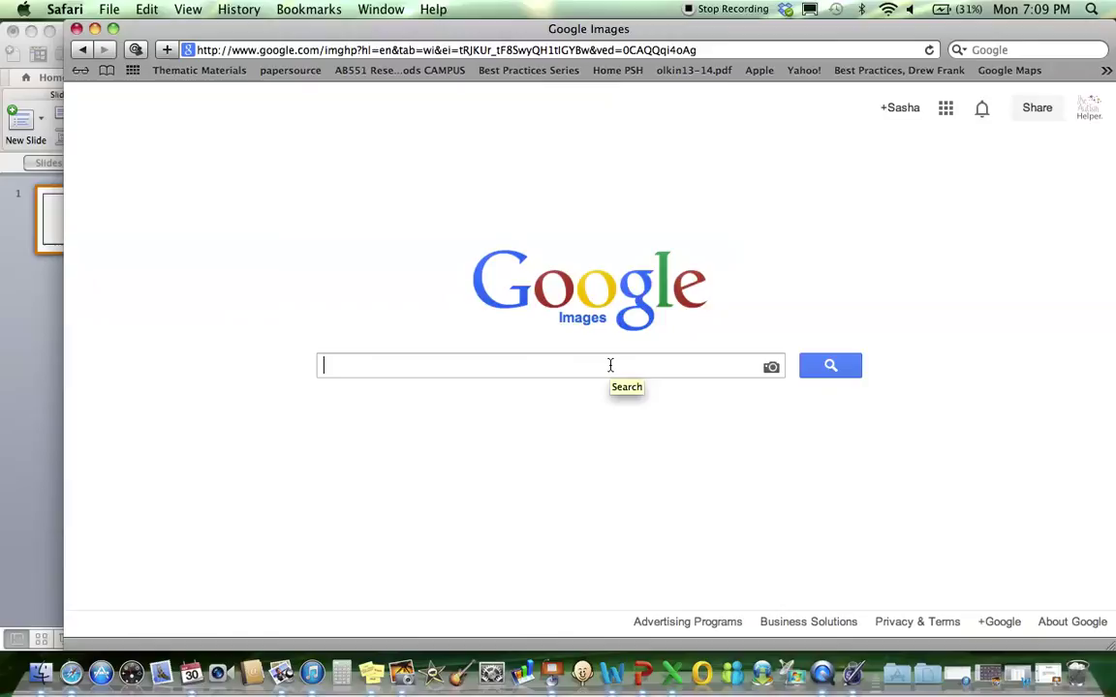
type("board m")
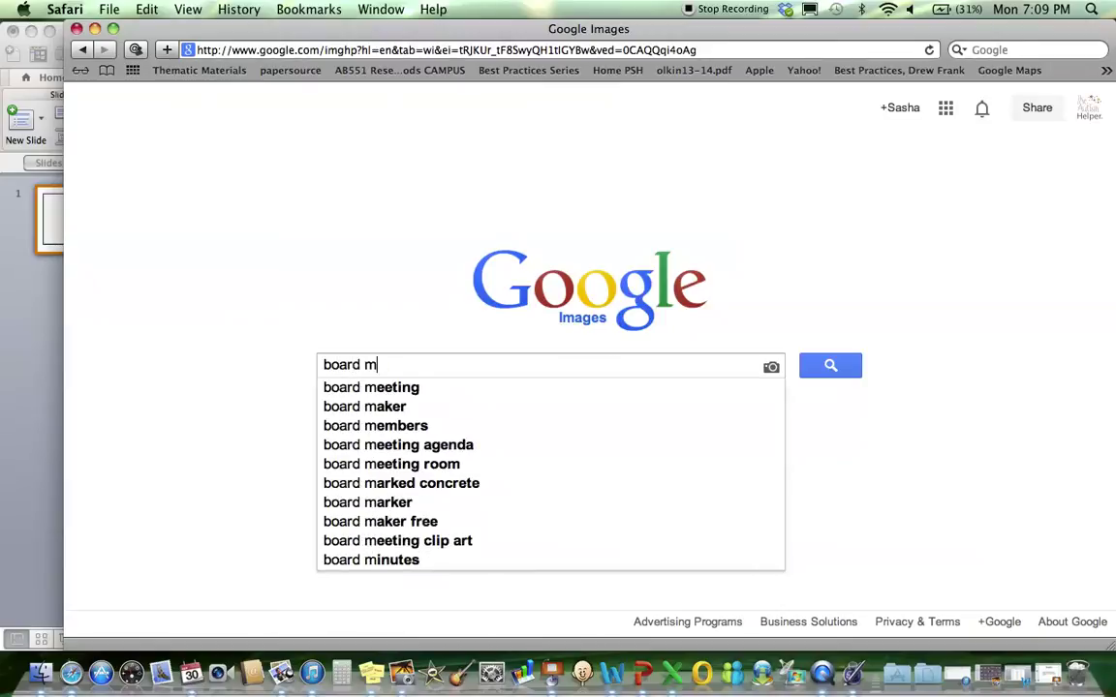
key("BackSpace")
type("game")
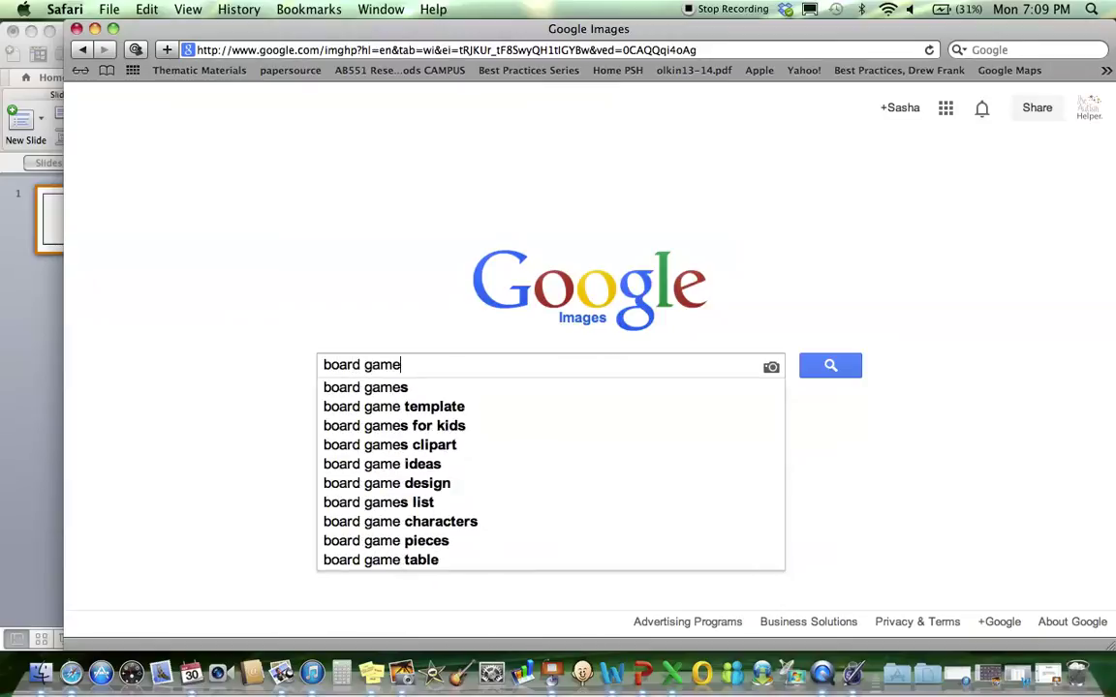
key("Return")
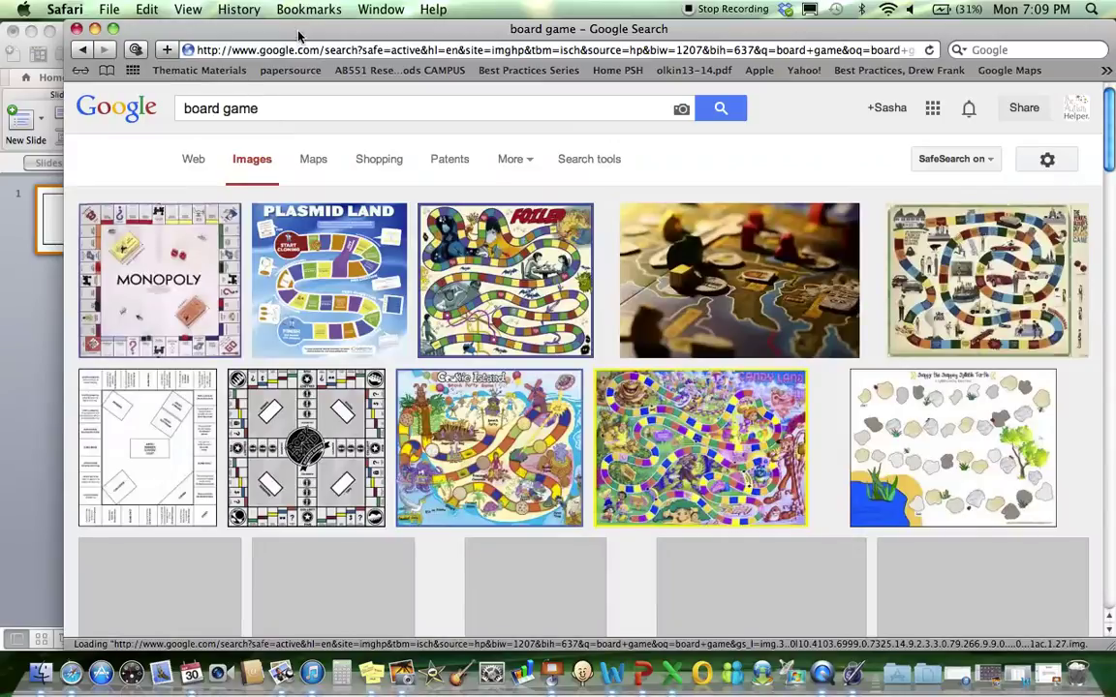
Step: Place the Monopoly board image on the slide and enlarge it beneath the heading
left_click_drag(179, 28, 594, 28)
left_click_drag(594, 238, 386, 338)
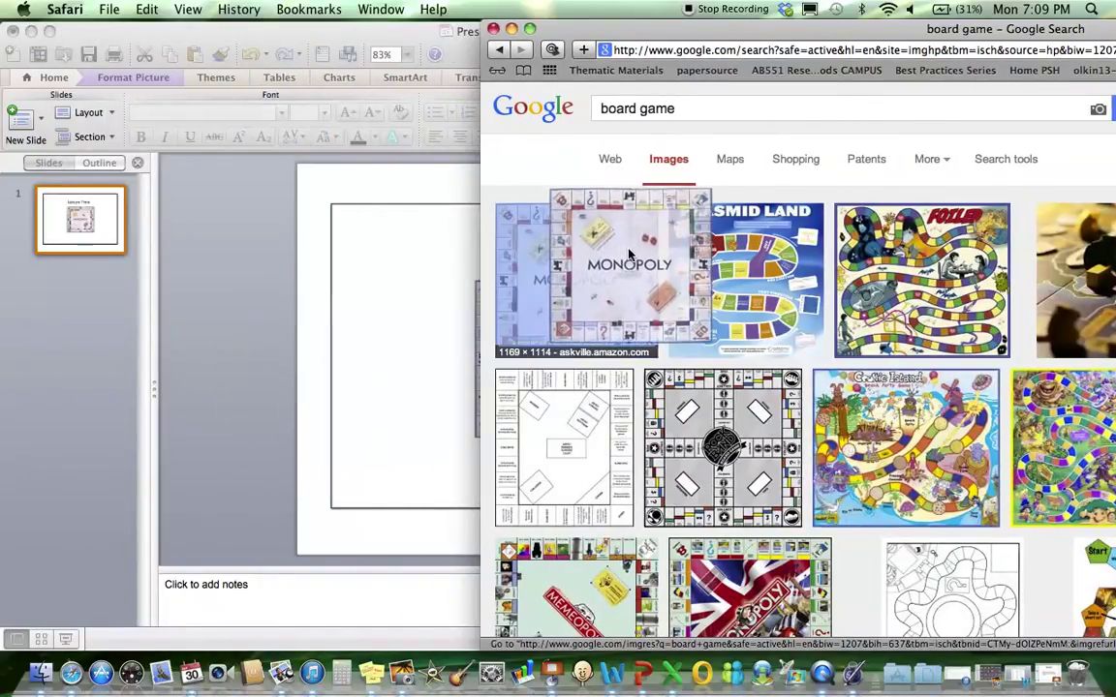
left_click(461, 197)
left_click_drag(628, 315, 655, 299)
left_click_drag(612, 341, 612, 357)
left_click(580, 254)
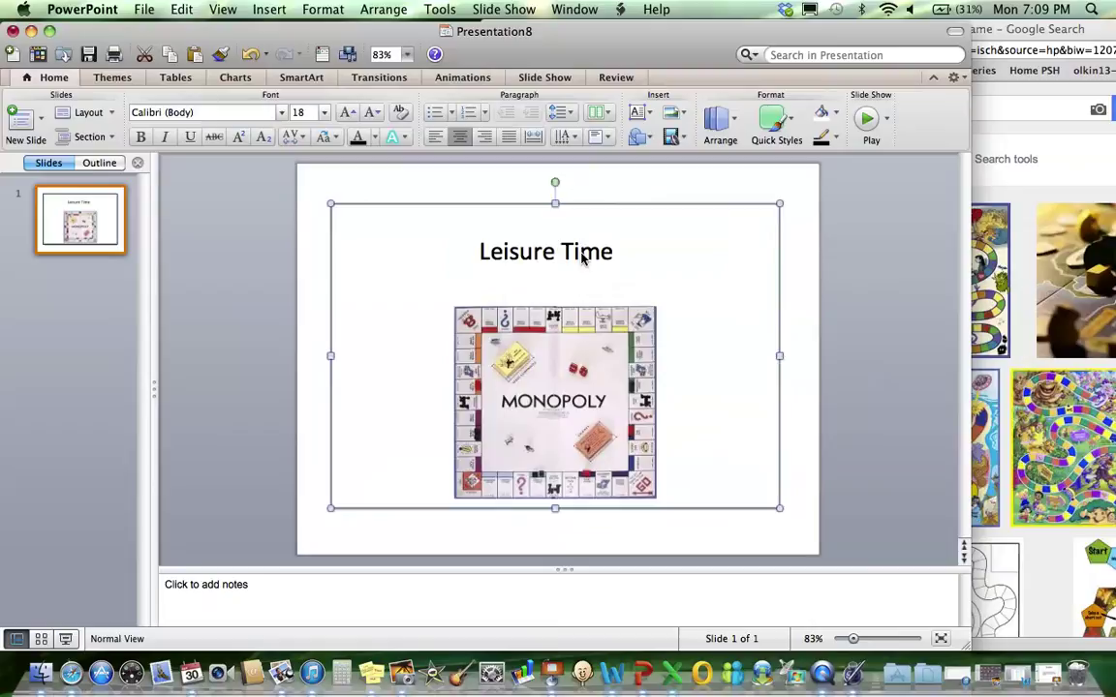
Step: Duplicate the first slide as slide 2 and delete its Monopoly picture
left_click(574, 364)
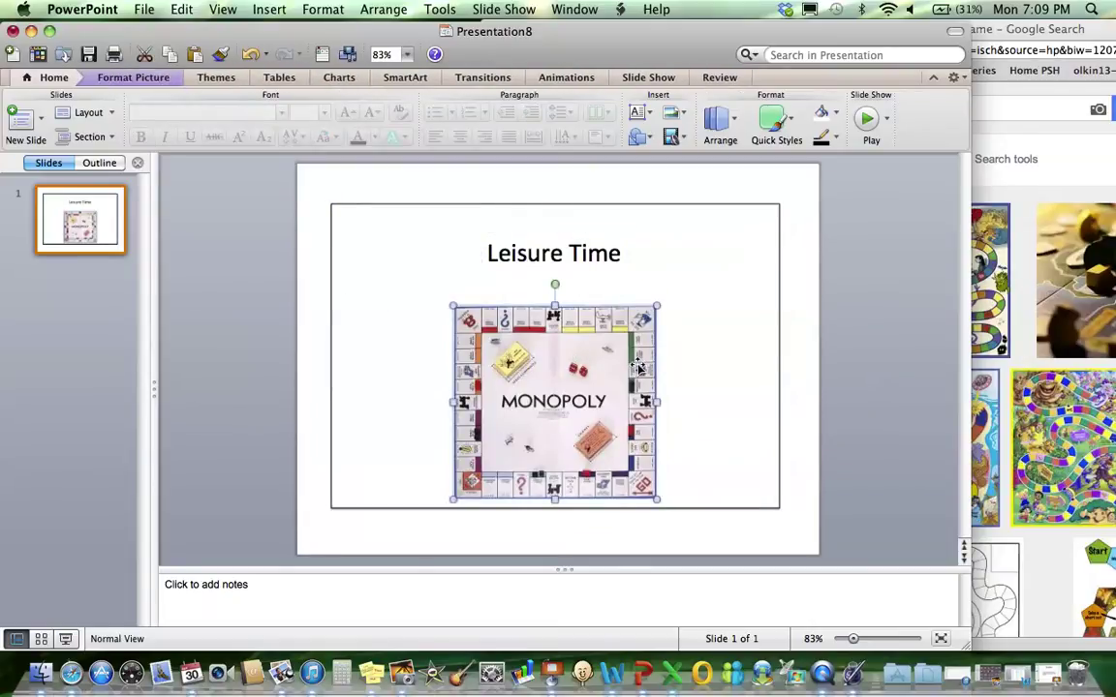
left_click(114, 246)
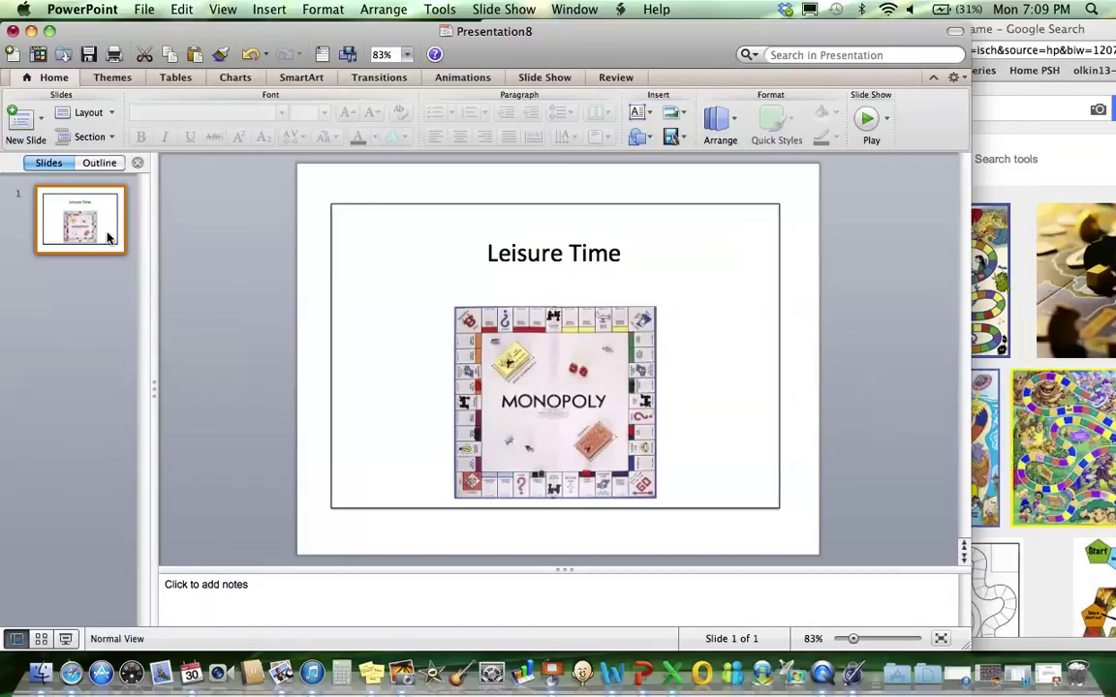
left_click(182, 8)
left_click(197, 93)
left_click(88, 291)
left_click(179, 9)
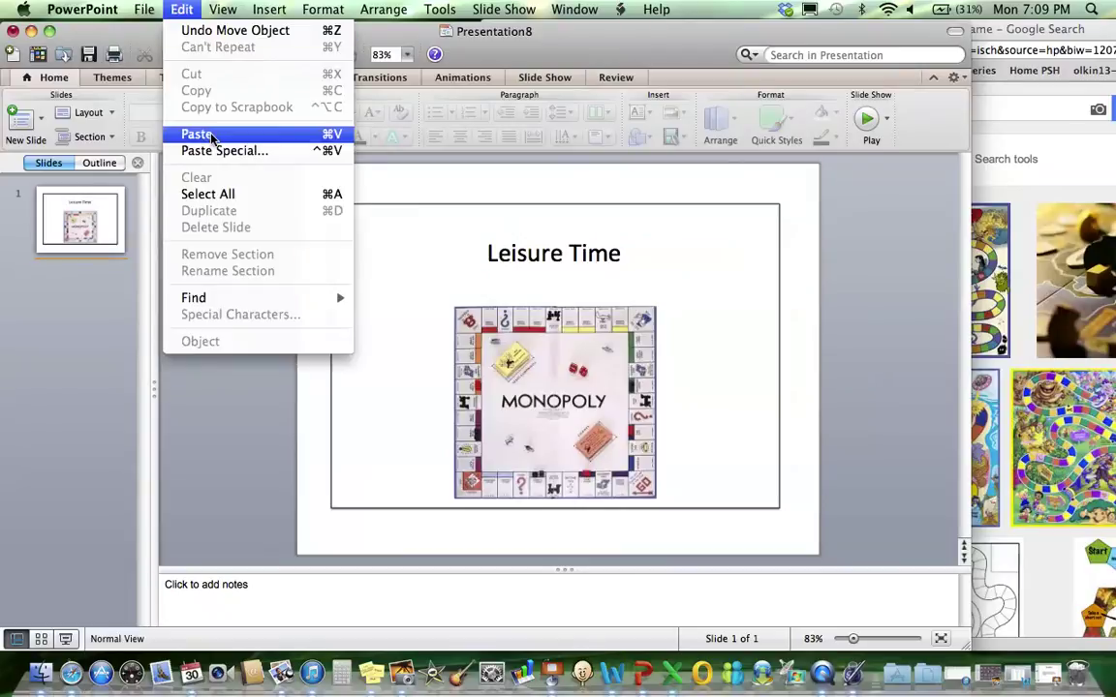
left_click(194, 135)
left_click(541, 332)
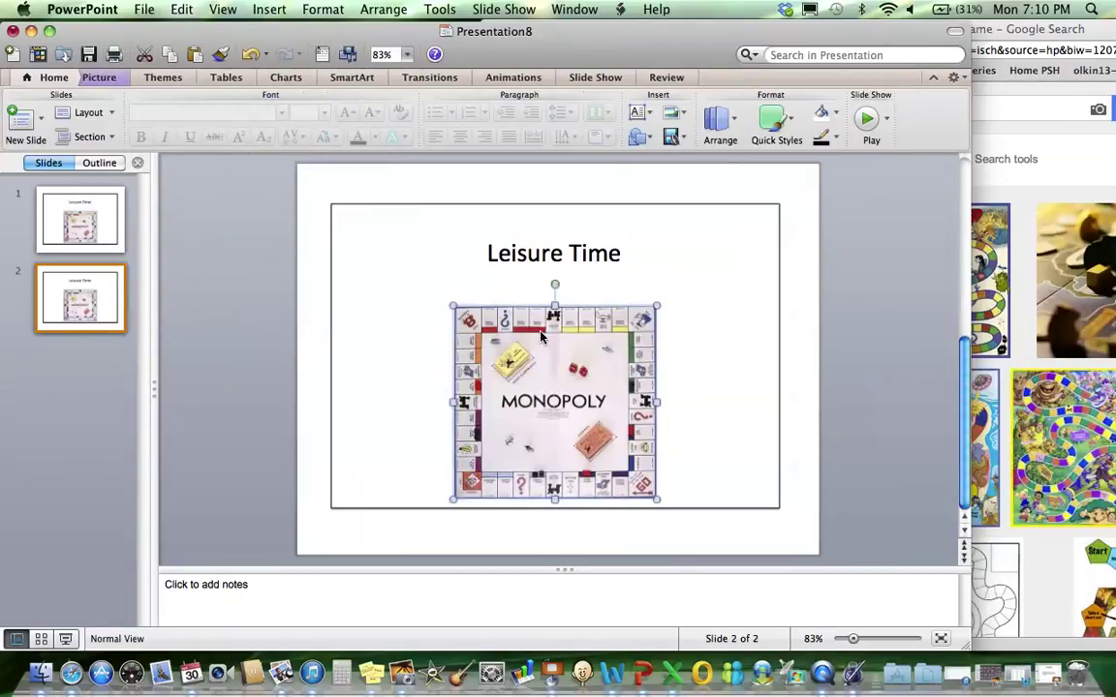
key("Delete")
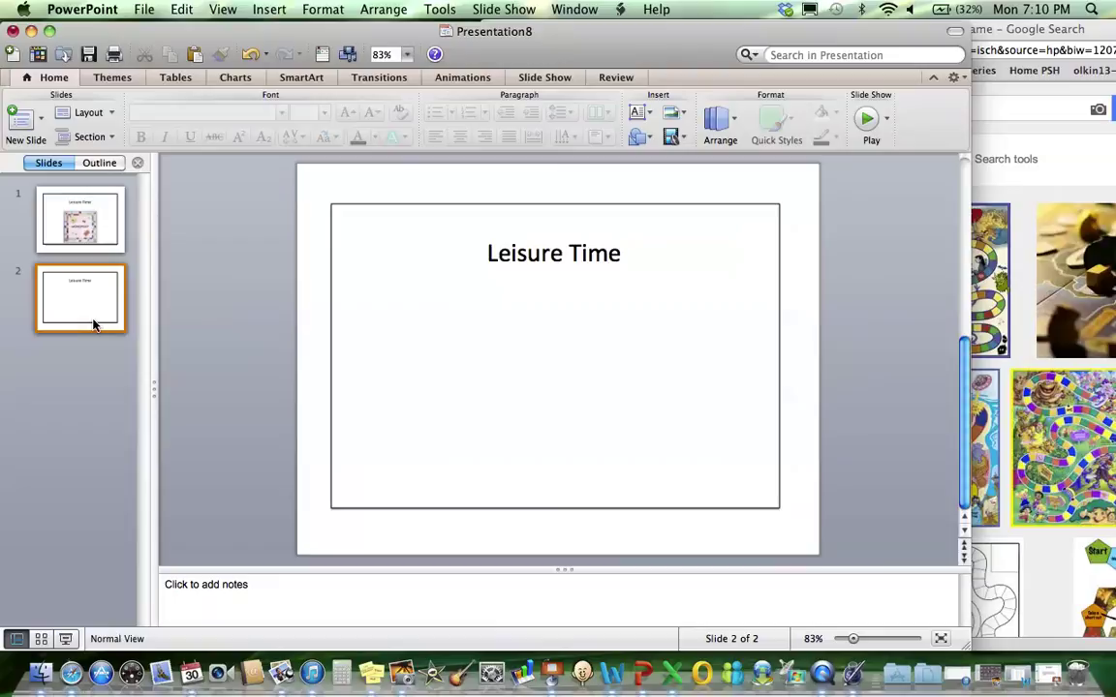
Step: Copy the picture-free Leisure Time slide and paste it as slide 3
left_click(179, 8)
left_click(194, 94)
left_click(75, 374)
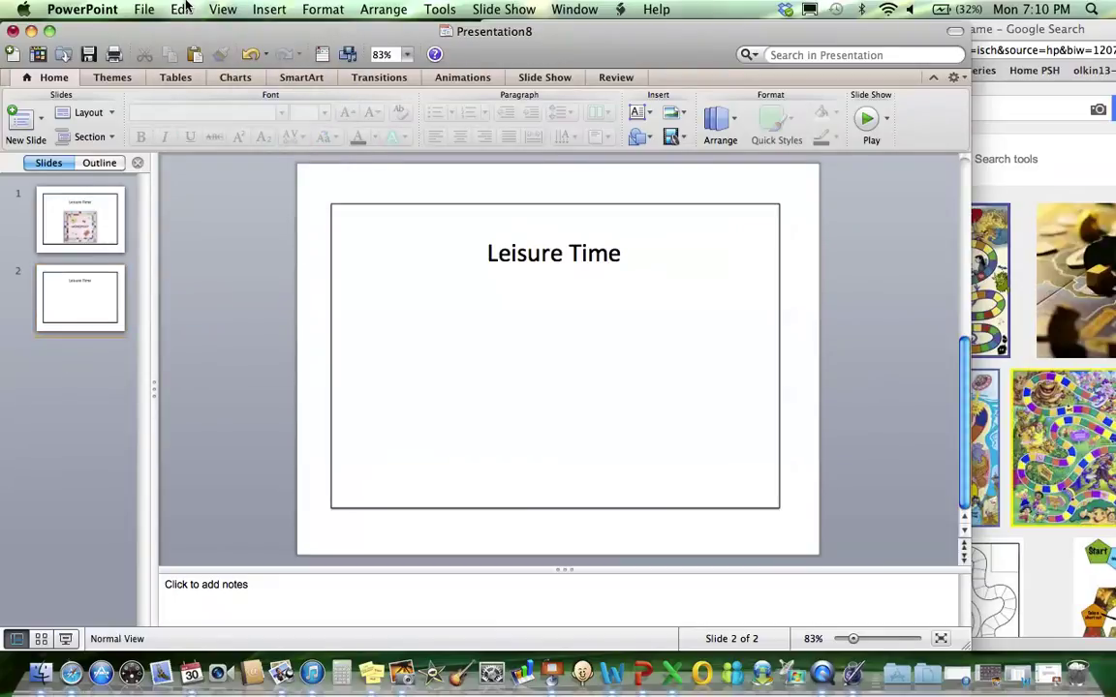
left_click(181, 9)
left_click(186, 133)
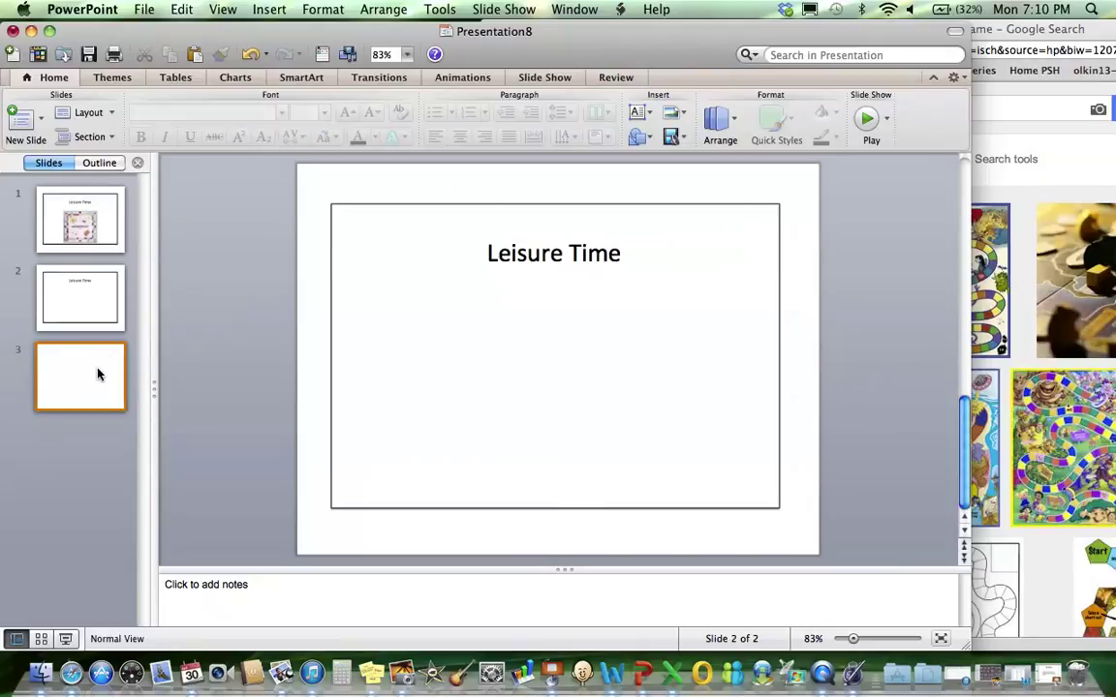
Step: Paste another copy as slide 4, then return to slide 2
left_click(180, 9)
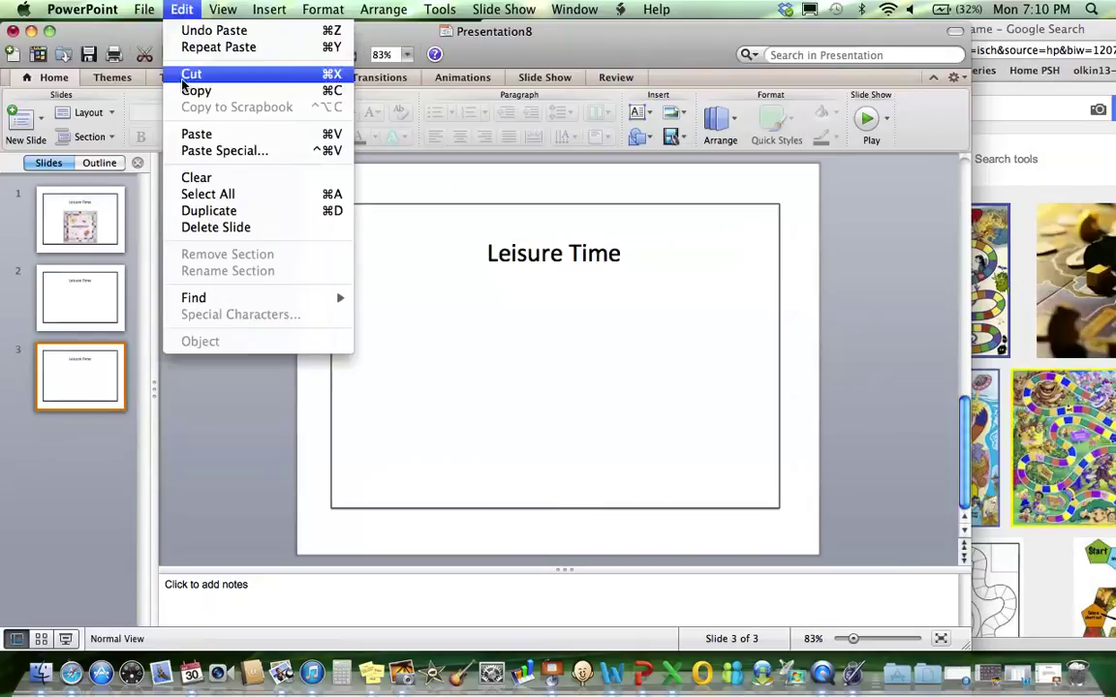
left_click(194, 90)
left_click(181, 9)
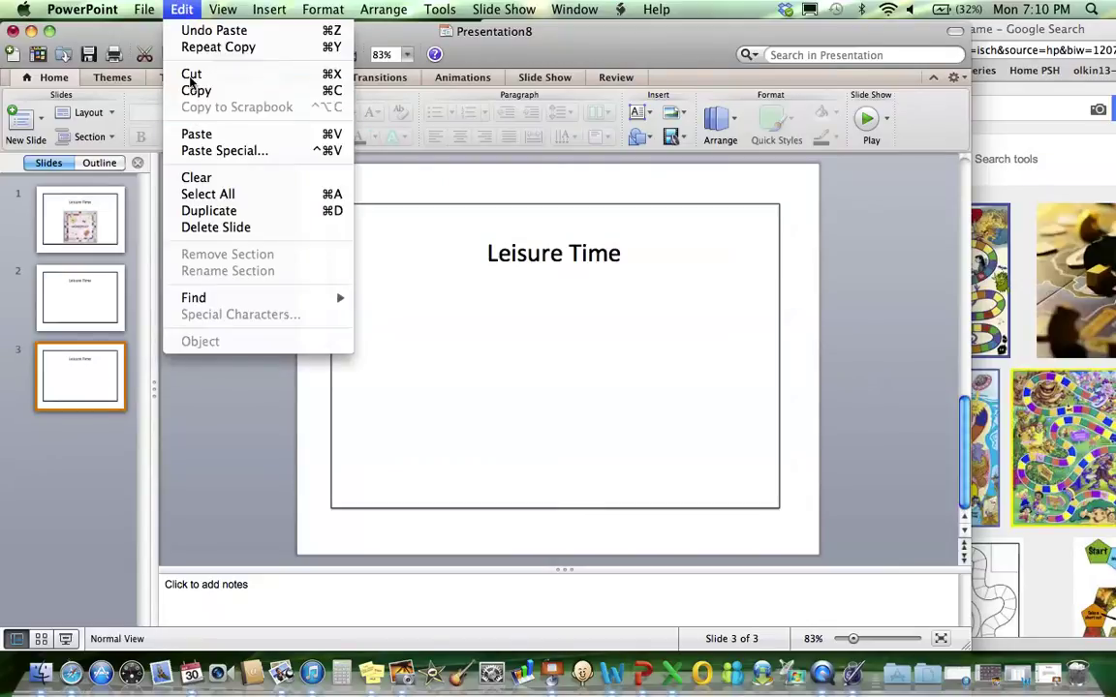
left_click(173, 7)
left_click(59, 431)
left_click(179, 7)
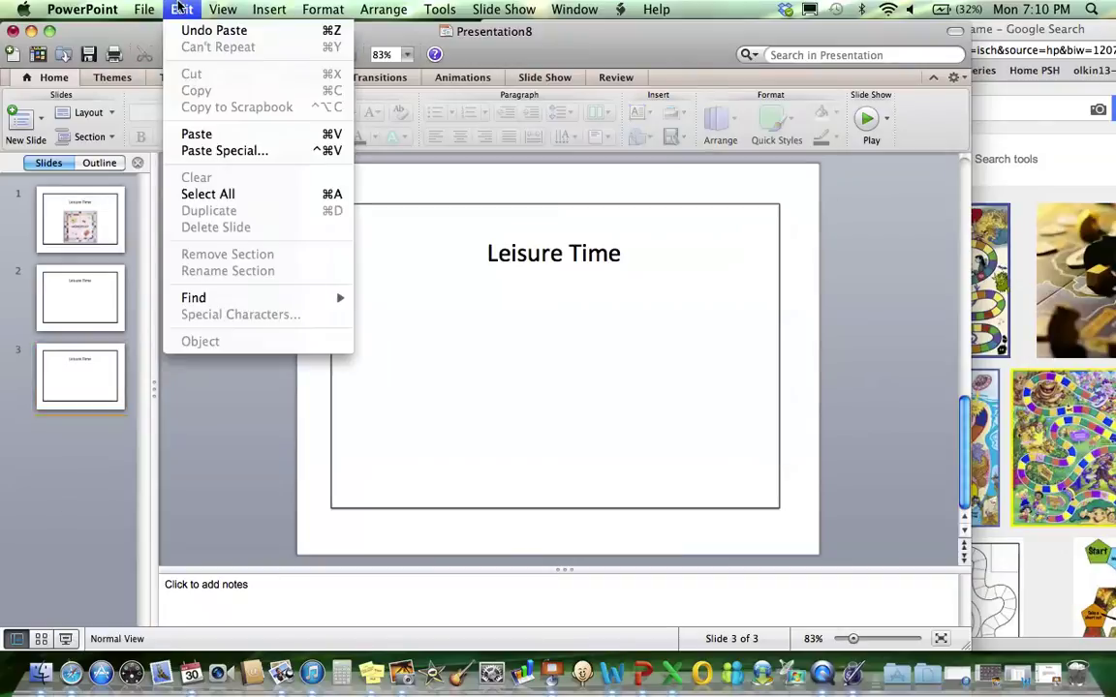
left_click(196, 134)
left_click(97, 295)
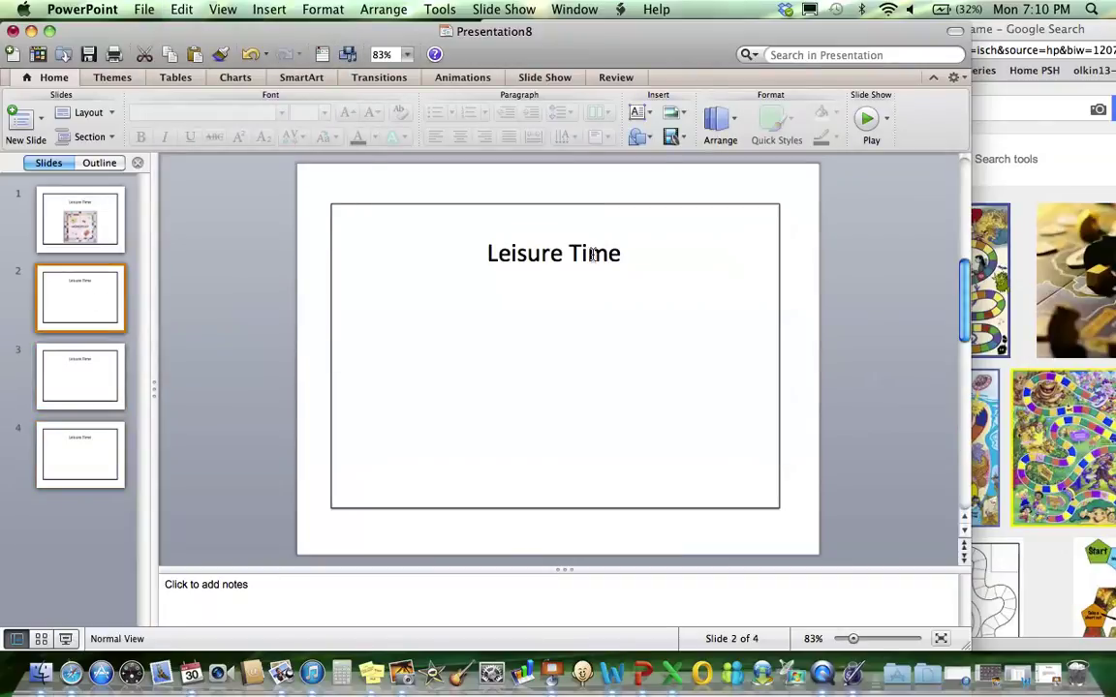
Step: Replace slide 2's Leisure Time title with 'Social Skills' and nudge it slightly right
triple_click(591, 254)
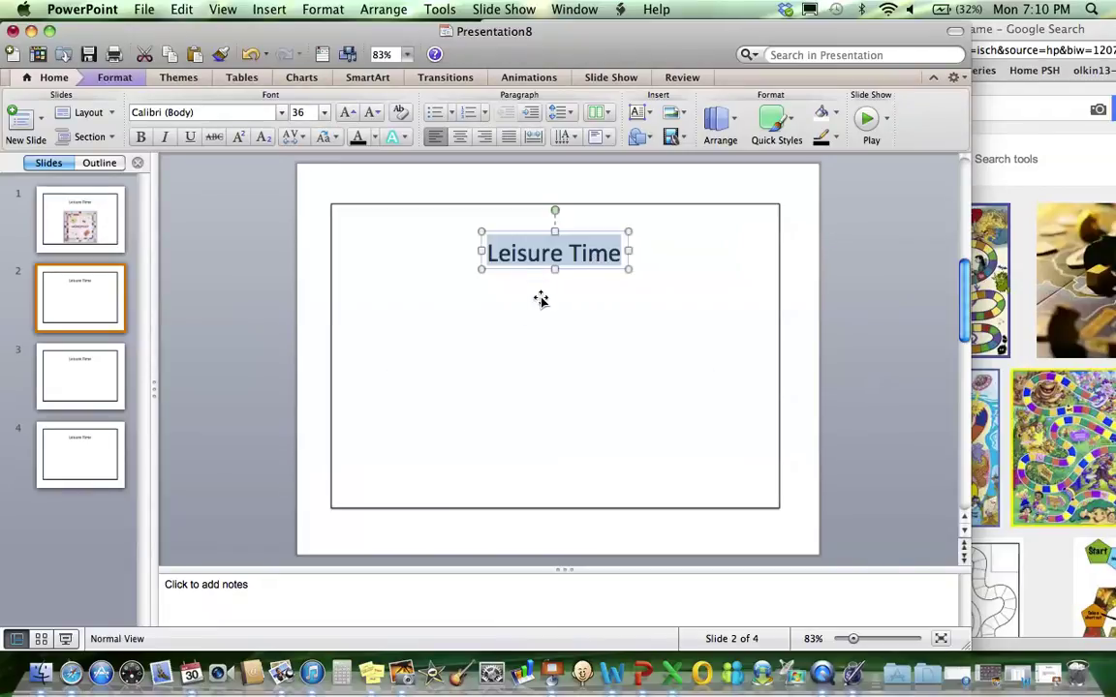
type("Social Skills")
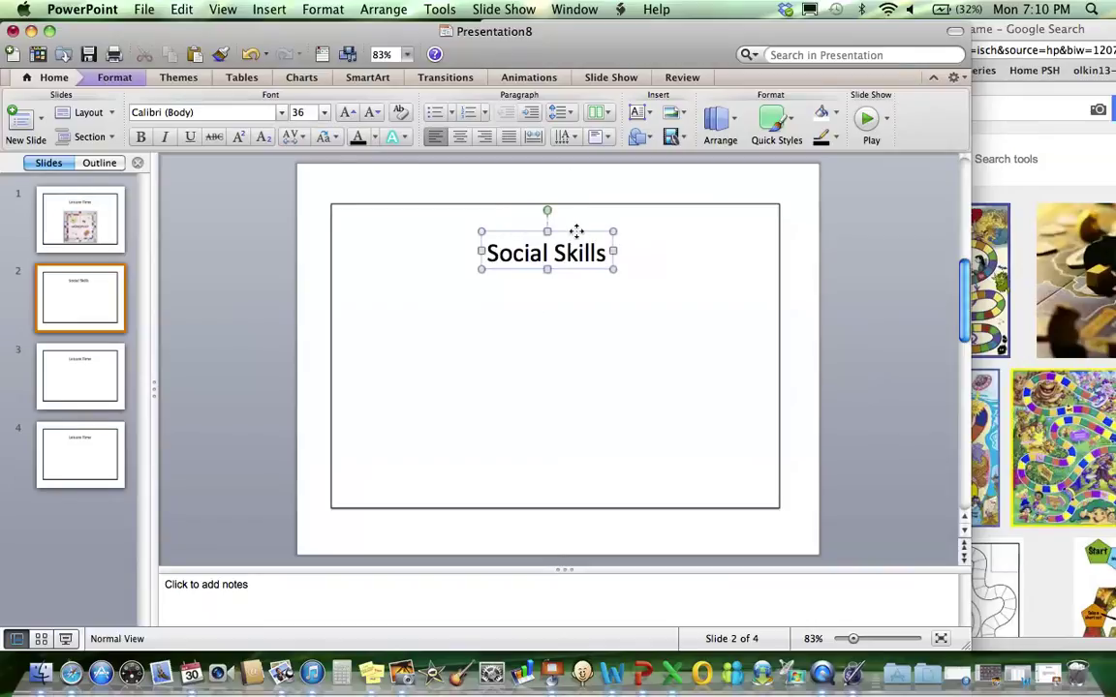
left_click_drag(576, 226, 584, 228)
Step: Search Google Images for 'group of adults talking'
left_click(1002, 19)
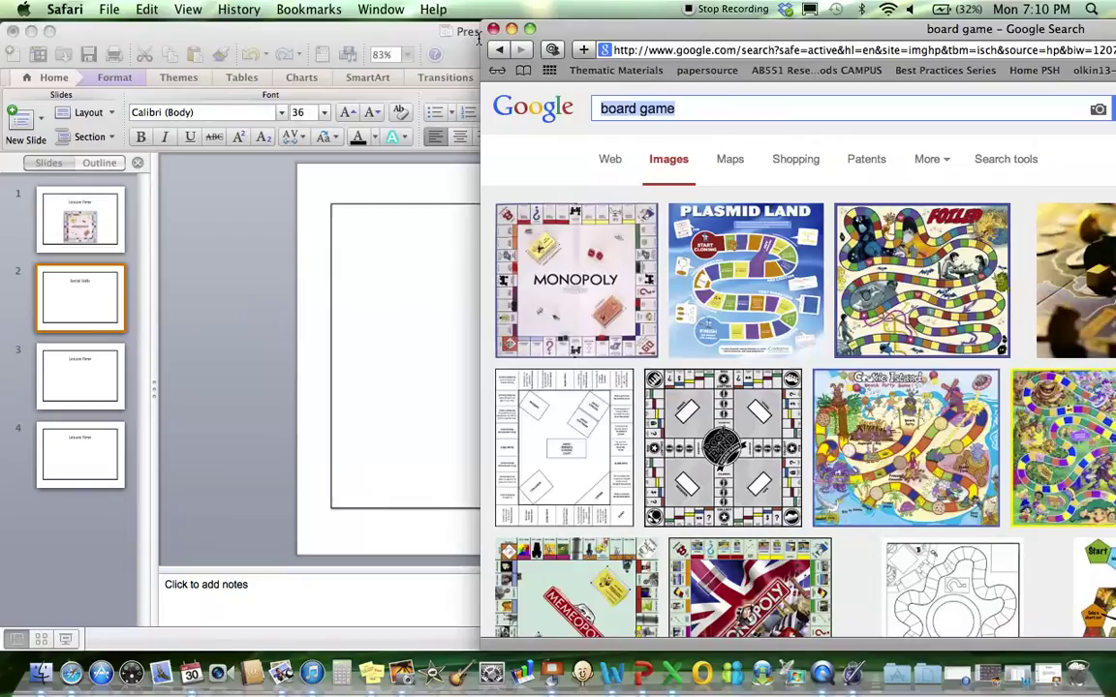
type("group of au")
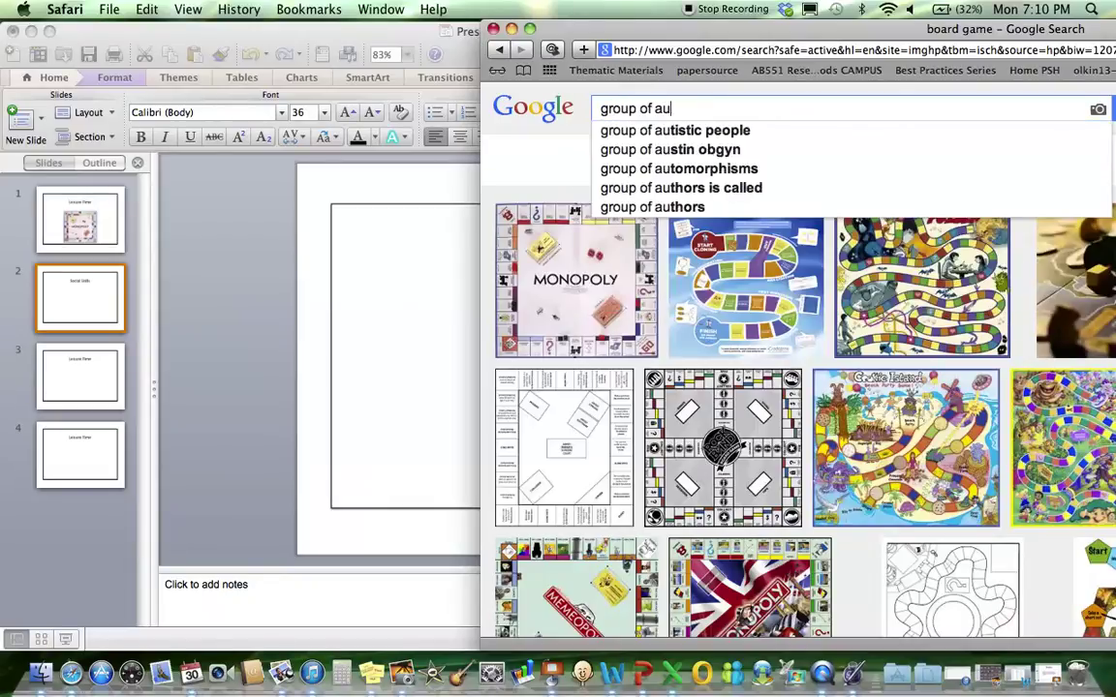
key("BackSpace")
type("dults talking")
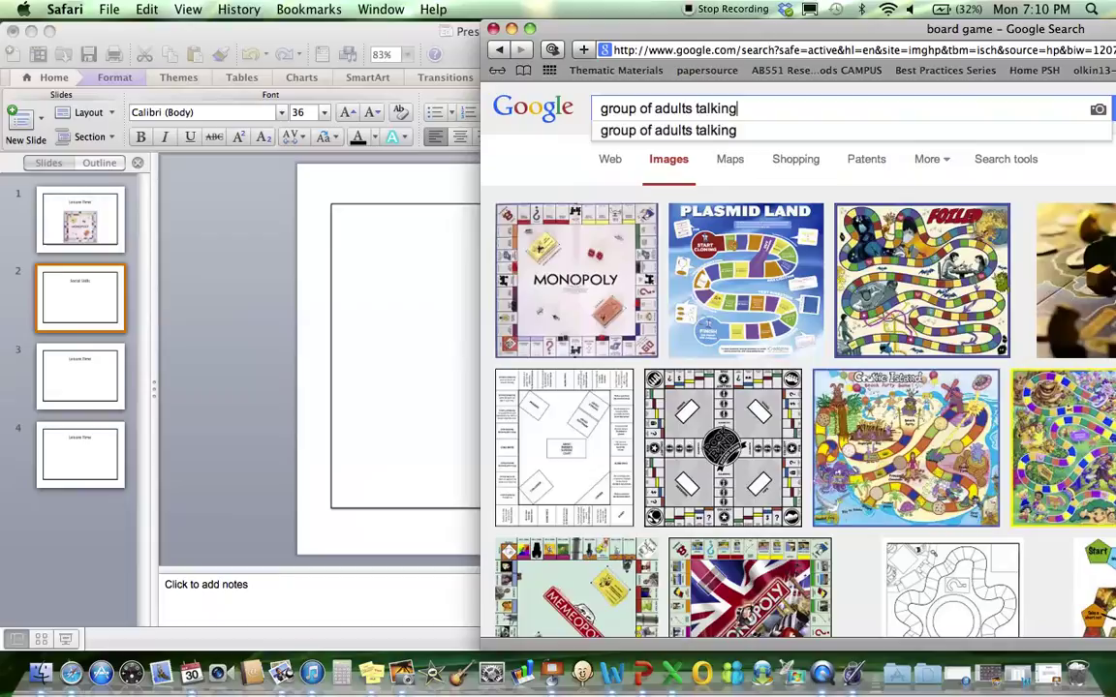
key("Return")
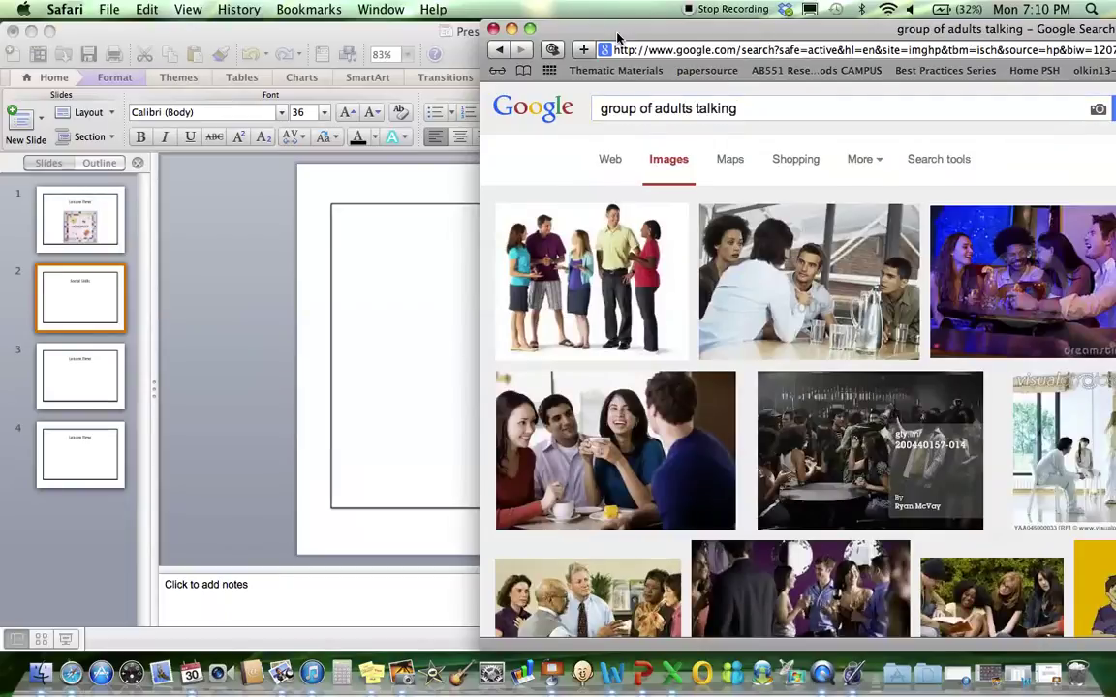
Step: Move the browser left and scroll through the adults-talking image results
left_click_drag(617, 37, 362, 29)
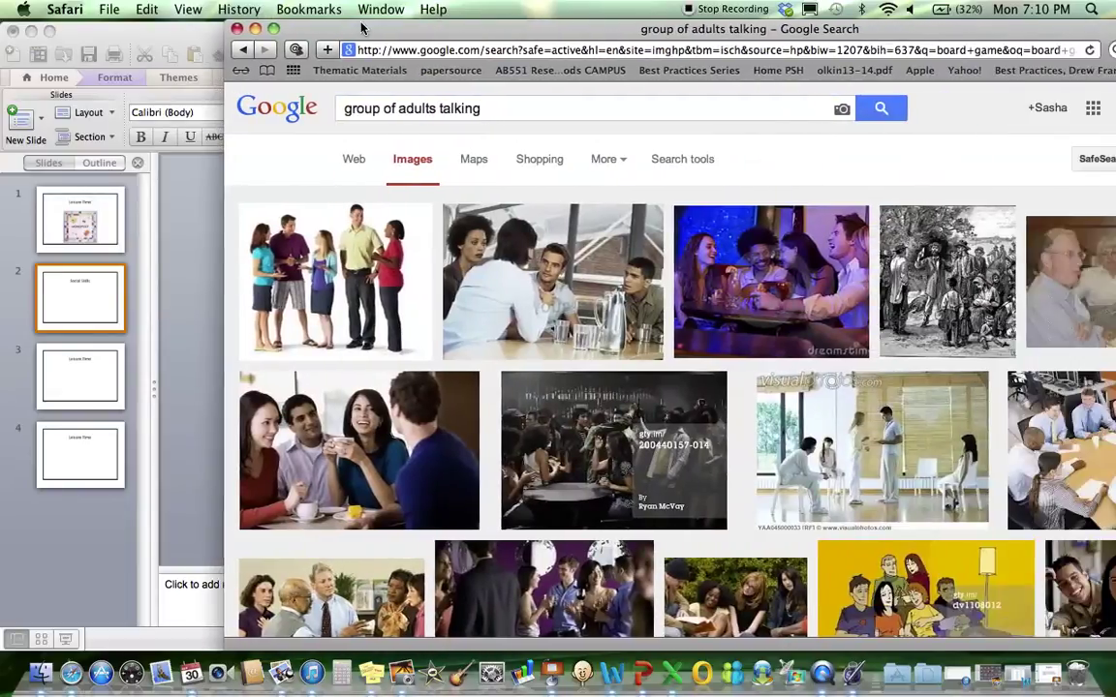
scroll(678, 399, "down", 7)
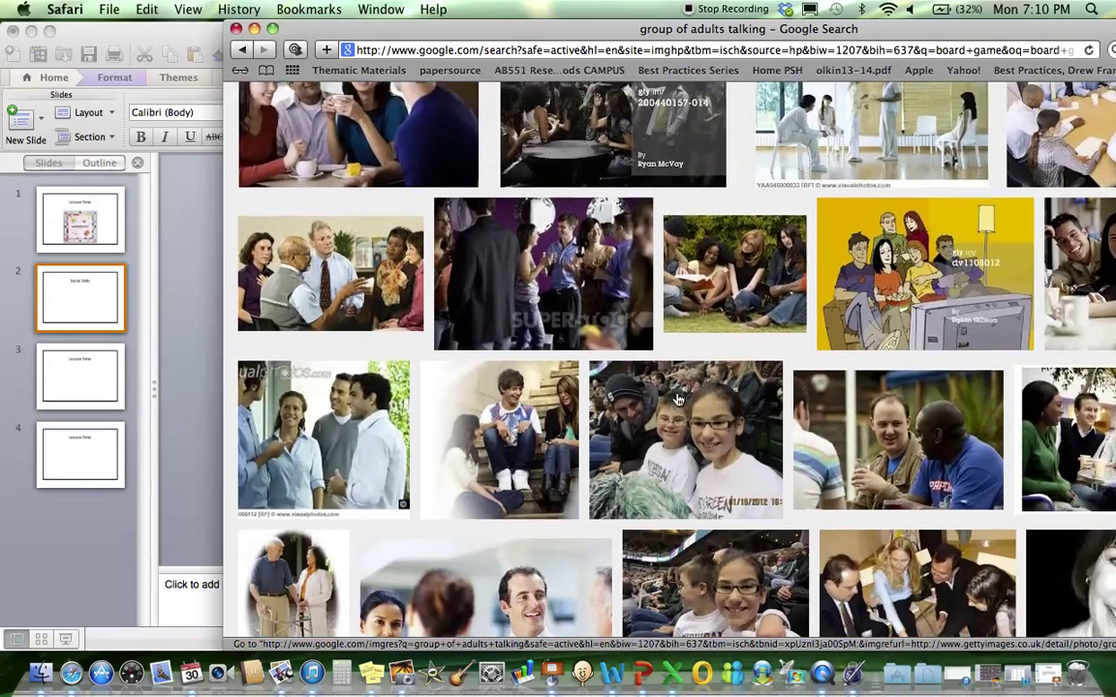
scroll(678, 399, "down", 9)
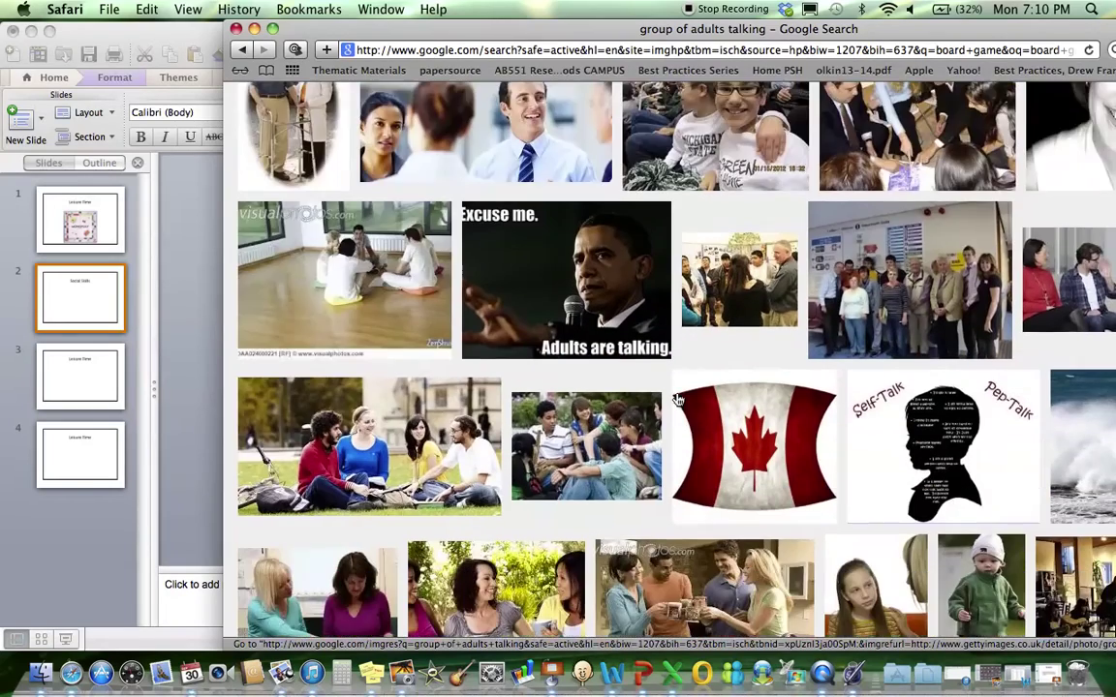
scroll(658, 393, "down", 4)
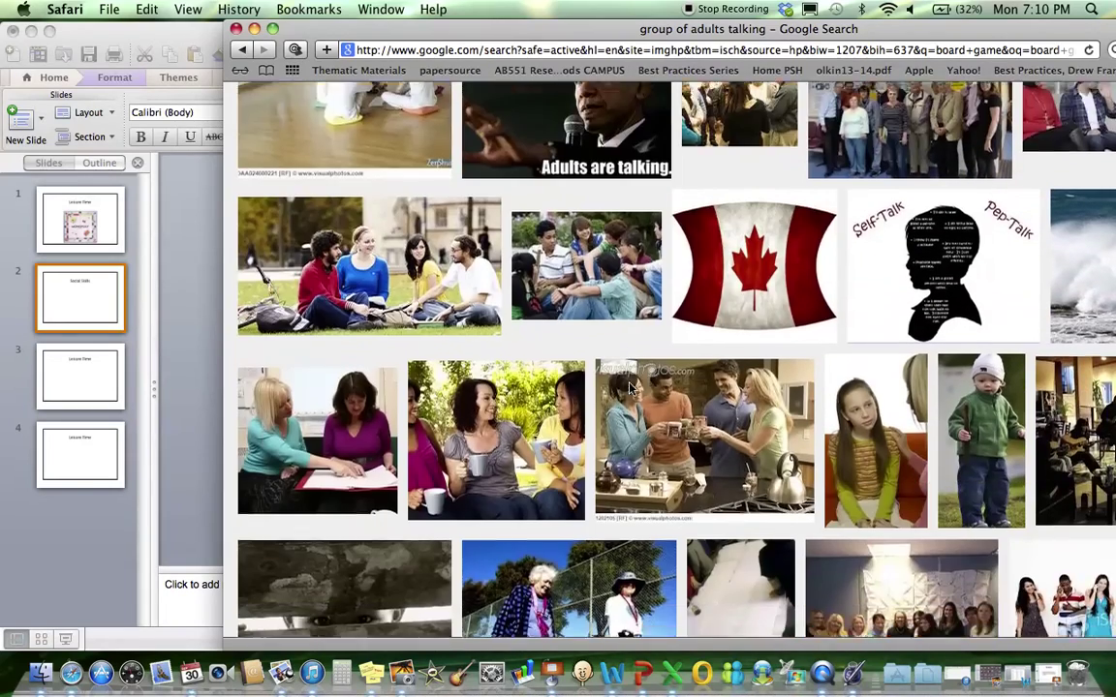
scroll(629, 387, "down", 6)
scroll(630, 387, "down", 5)
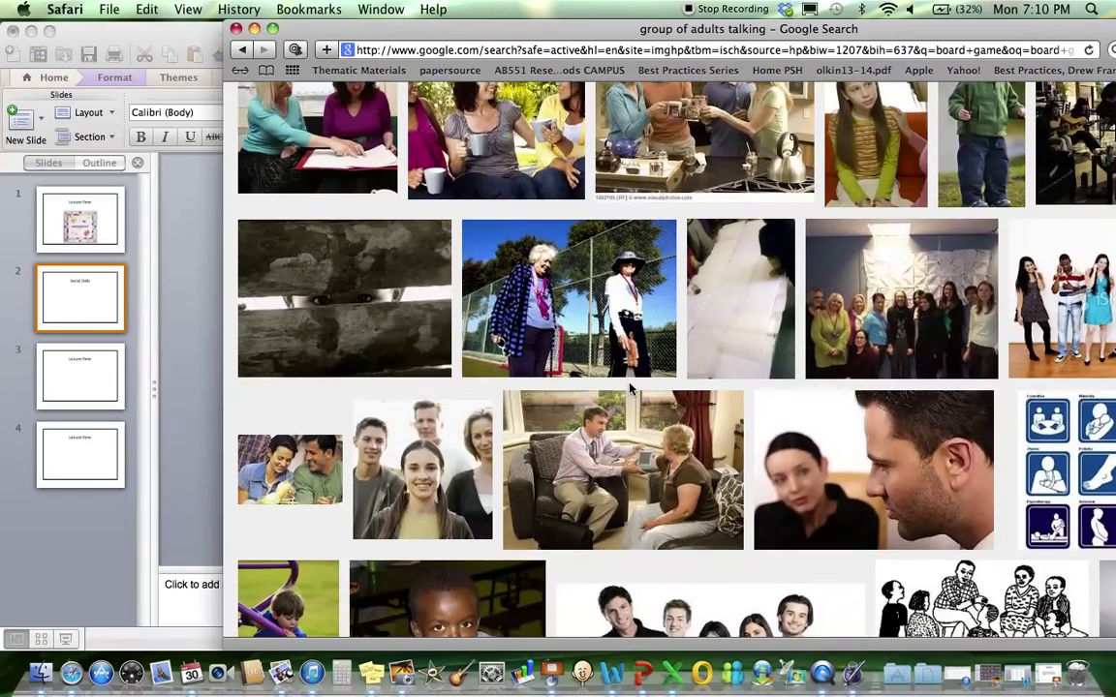
scroll(629, 387, "down", 7)
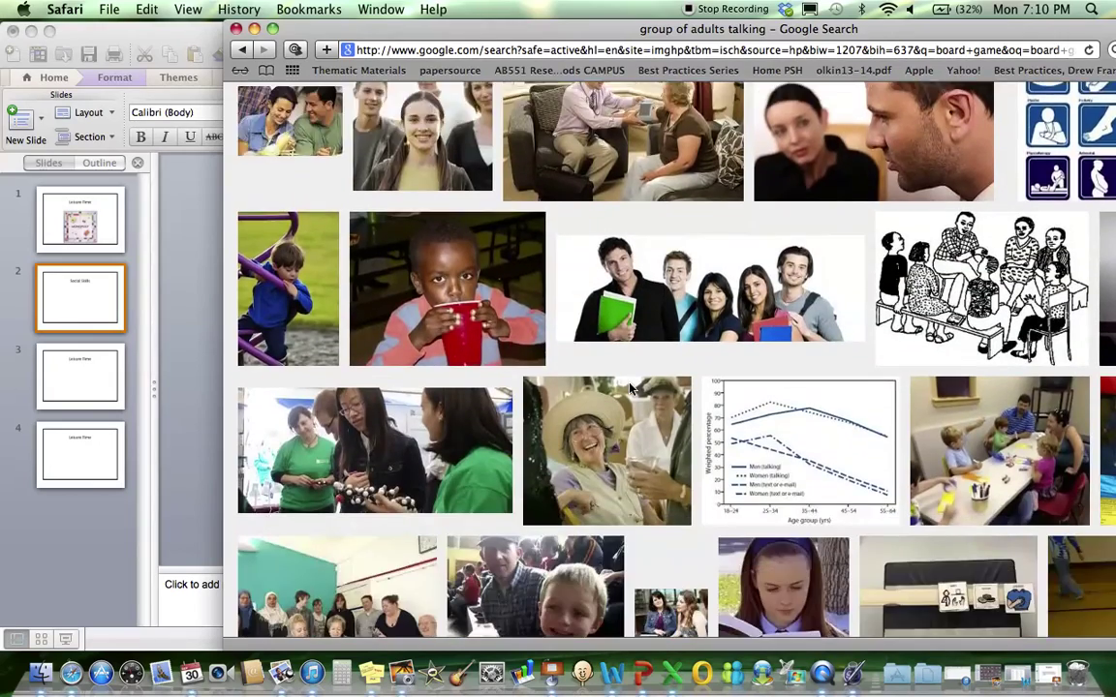
scroll(629, 387, "down", 2)
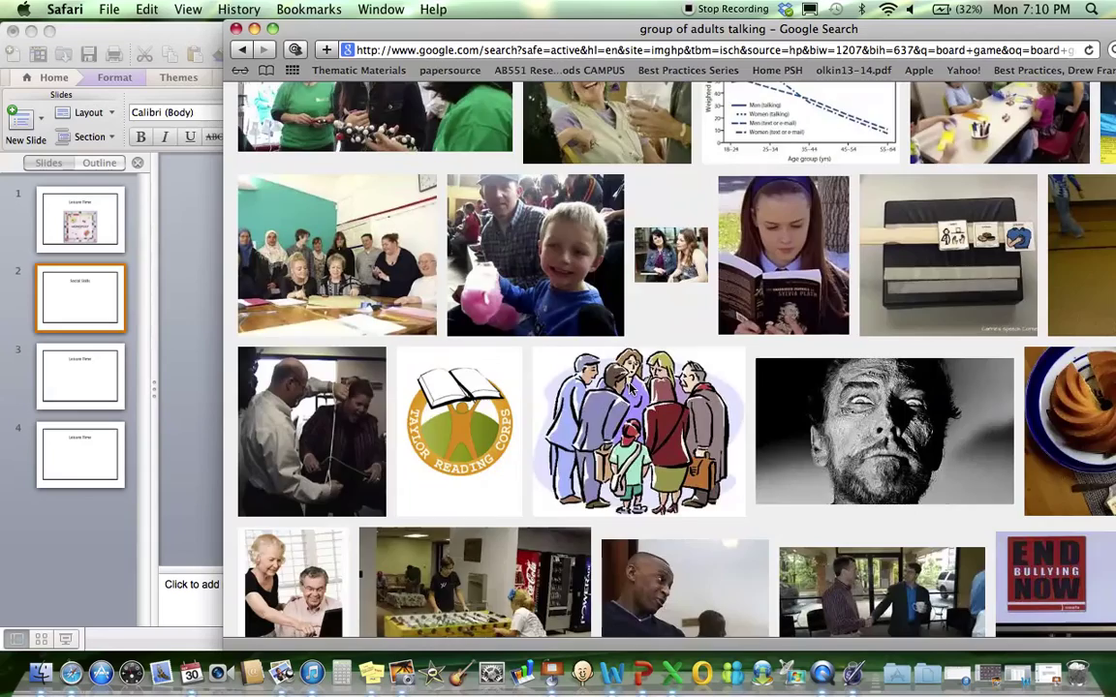
scroll(566, 343, "up", 20)
Step: Place the standing group photo on slide 2 and enlarge it below Social Skills
left_click_drag(407, 29, 889, 29)
left_click_drag(816, 281, 523, 518)
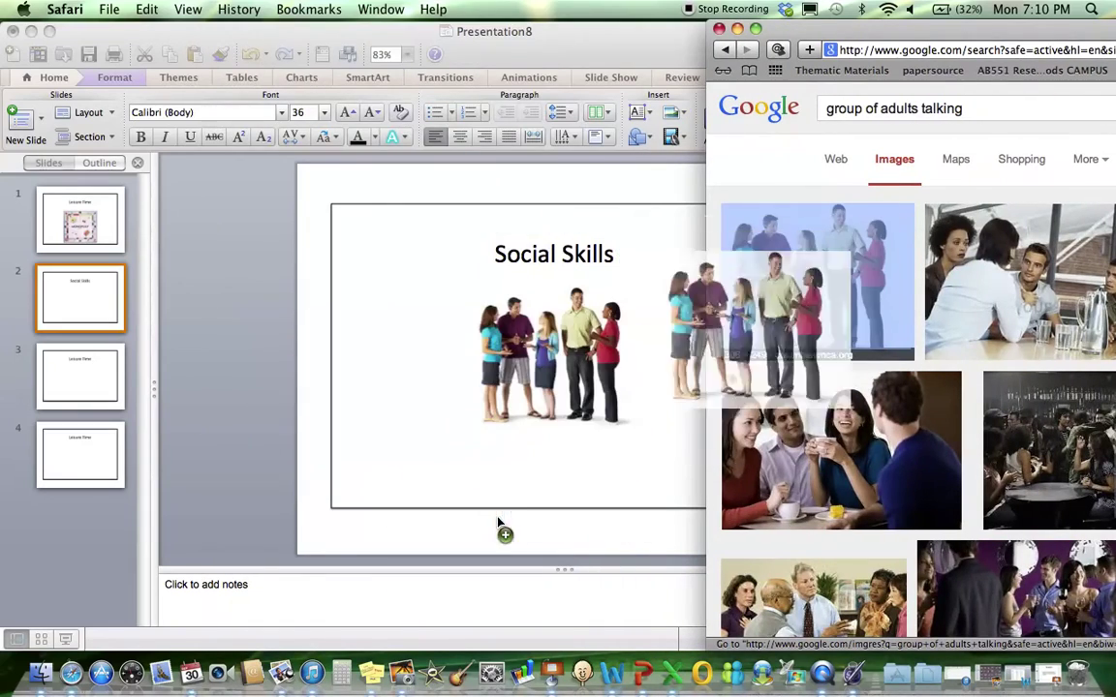
left_click(571, 368)
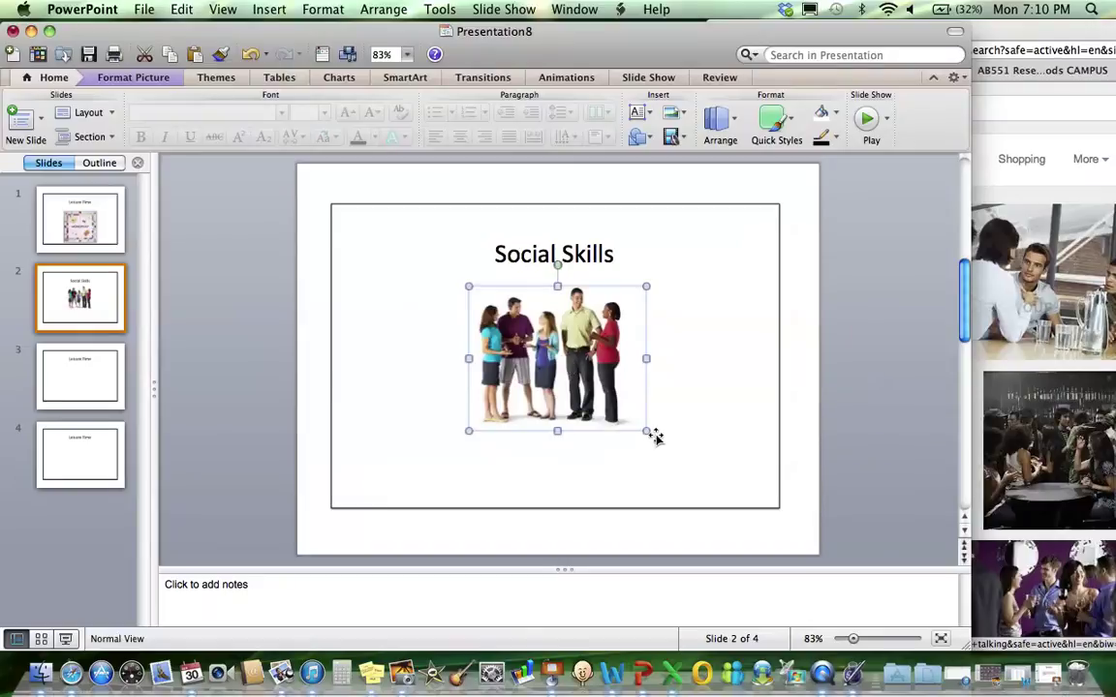
left_click_drag(648, 434, 703, 477)
left_click_drag(611, 411, 576, 422)
Step: Retitle slide 3 from Leisure Time to 'Vocational Training'
left_click(82, 385)
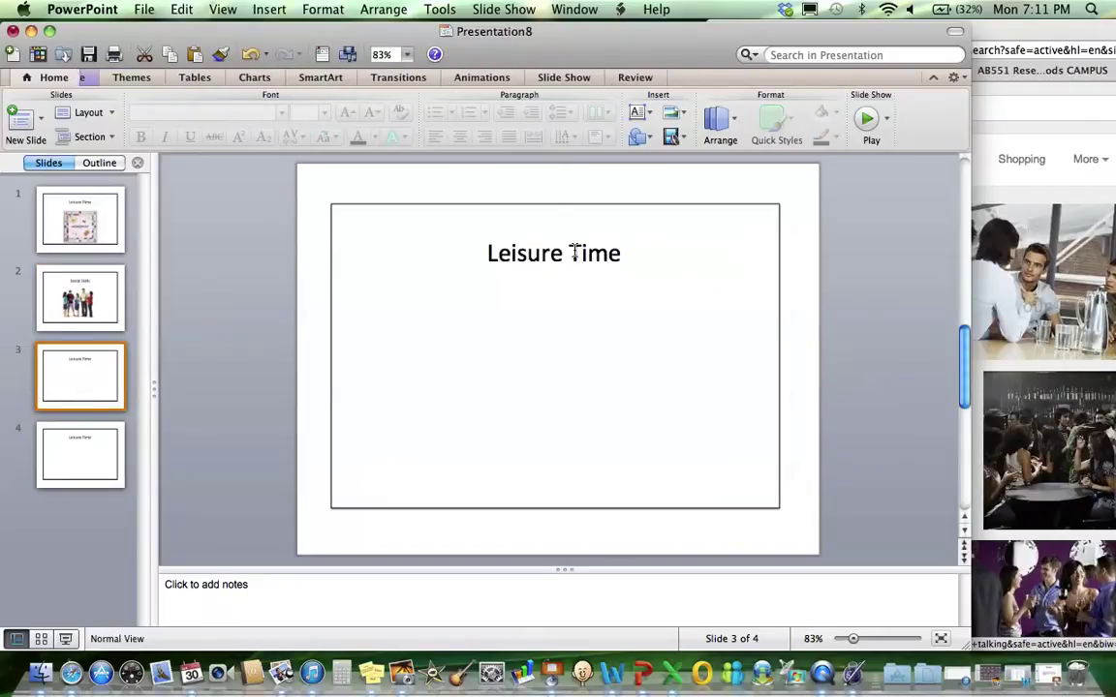
double_click(570, 246)
left_click(571, 246)
key("BackSpace")
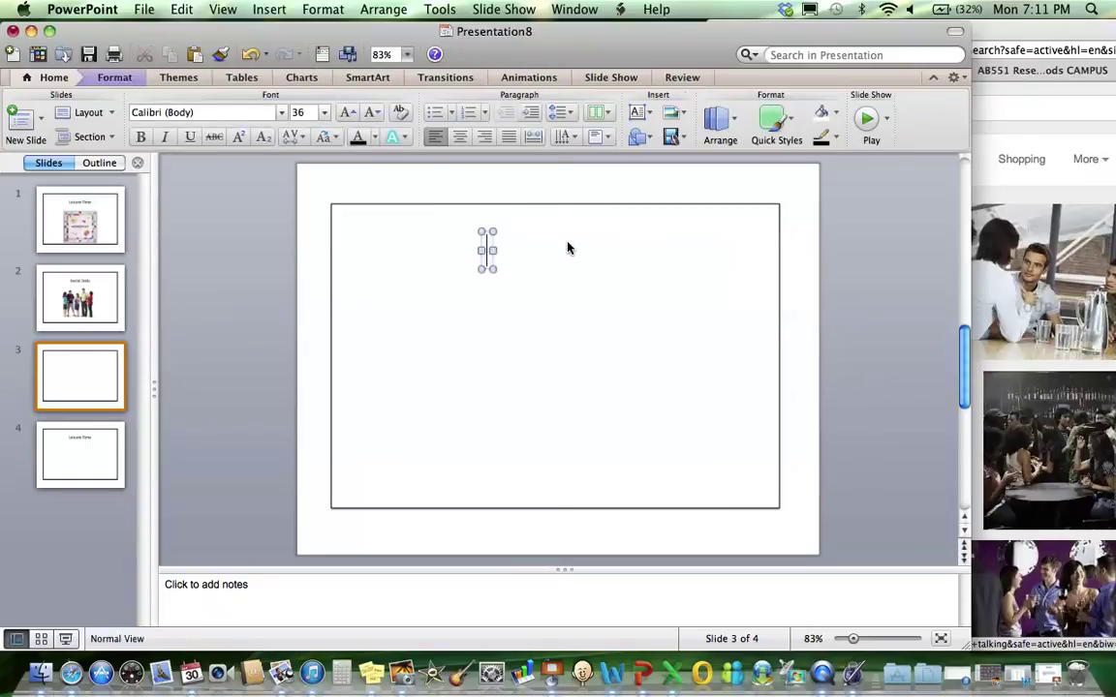
type("Vocational Training")
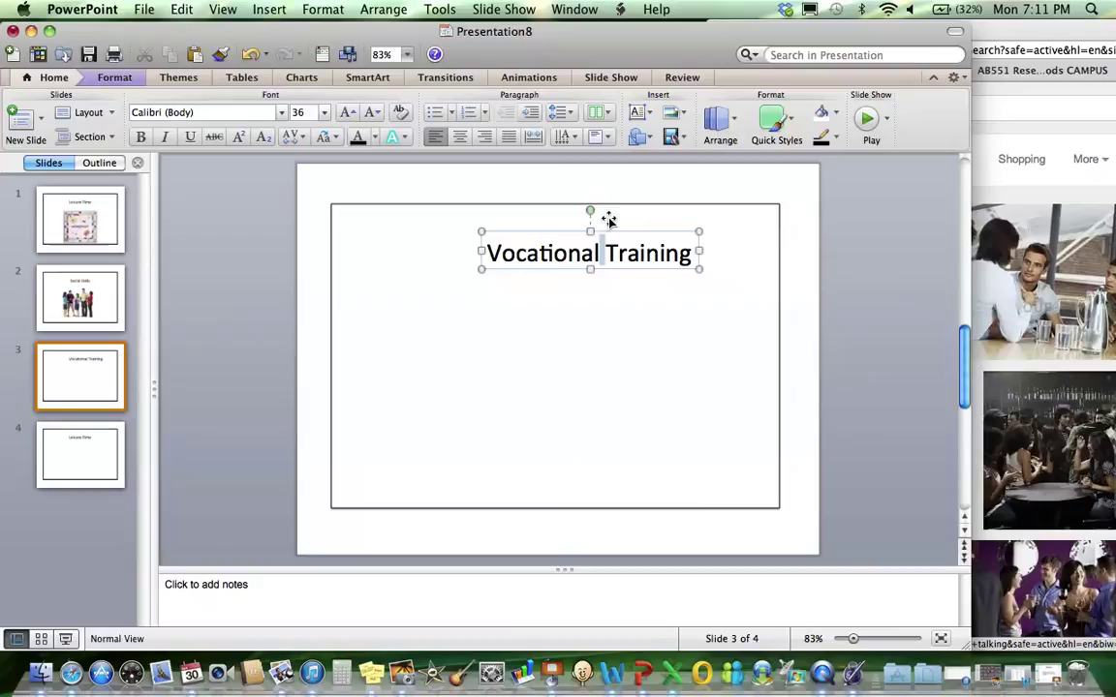
left_click_drag(613, 232, 594, 235)
Step: Search Google Images for 'silverware sorting'
left_click(1027, 30)
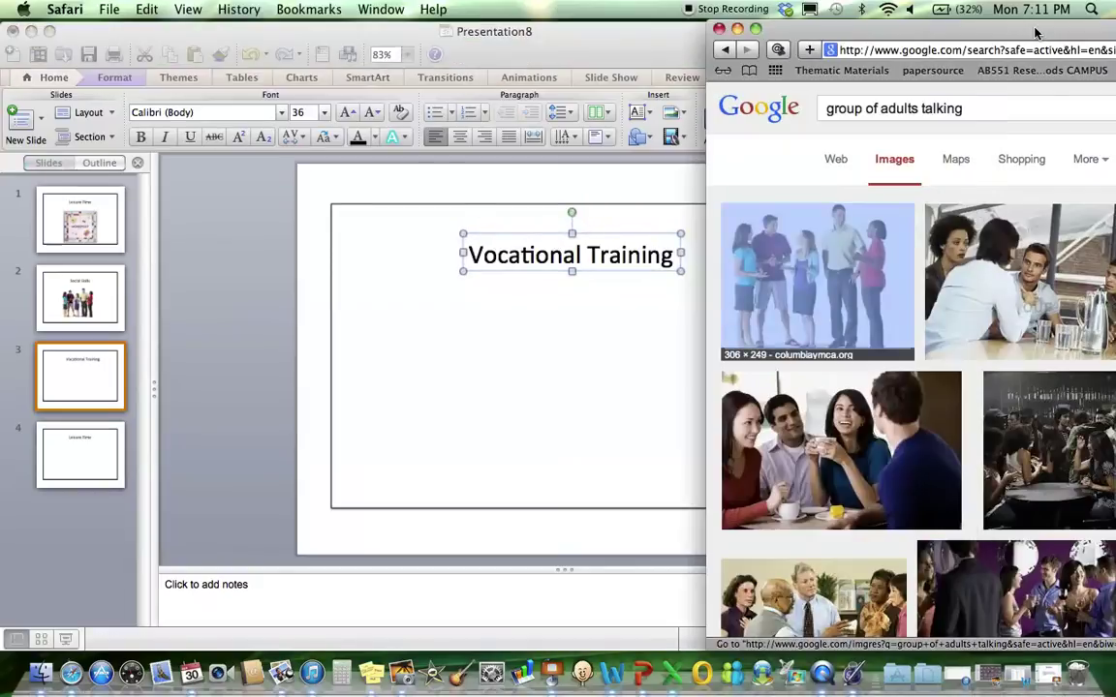
left_click_drag(1026, 30, 743, 41)
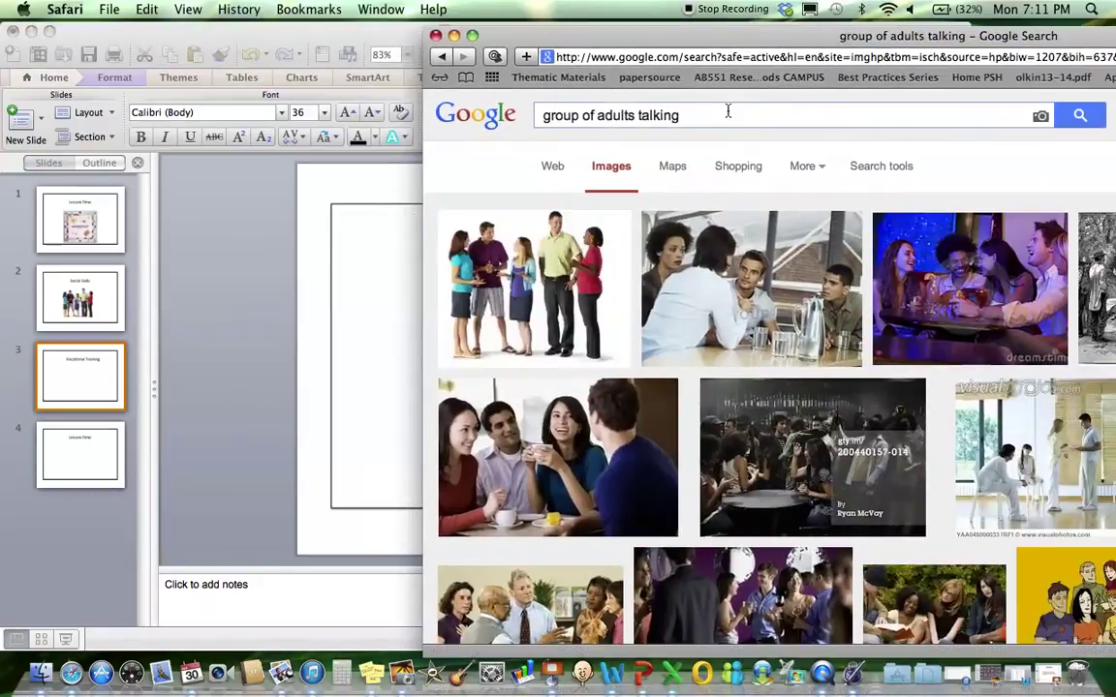
left_click_drag(724, 112, 360, 91)
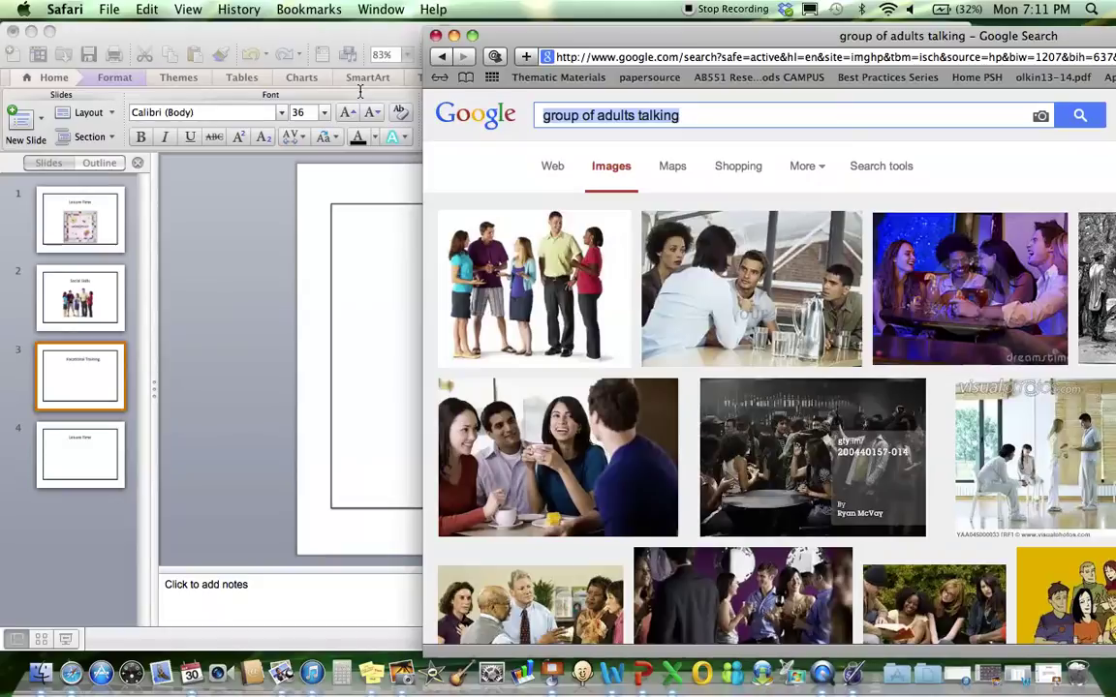
type("silver")
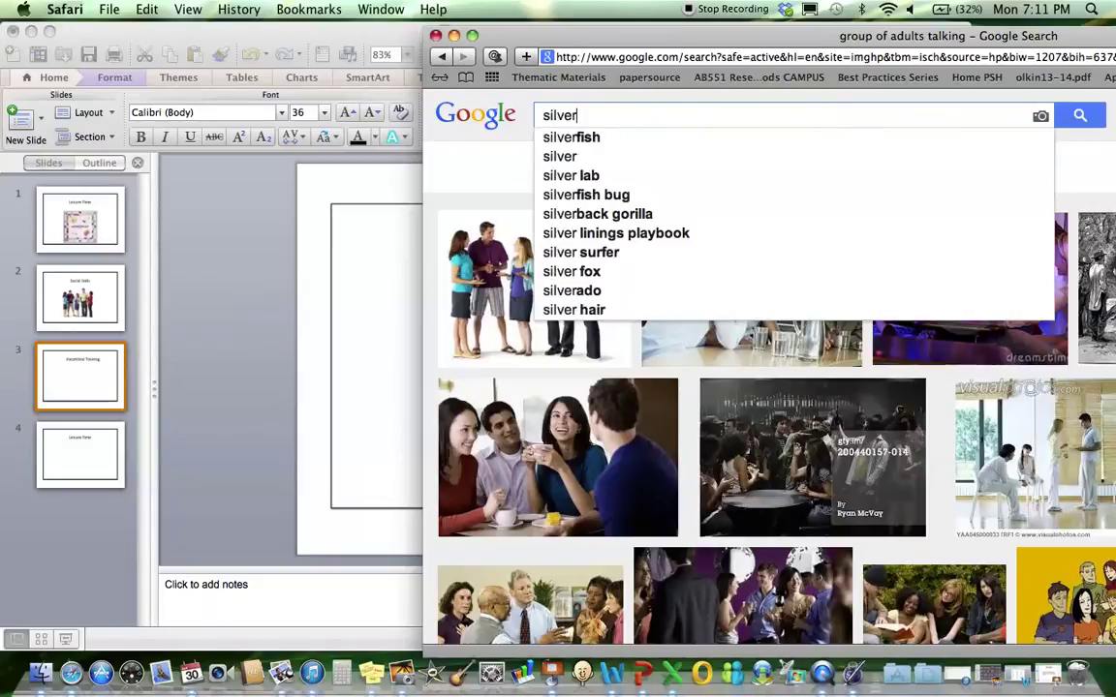
type("ware sorting")
key("Return")
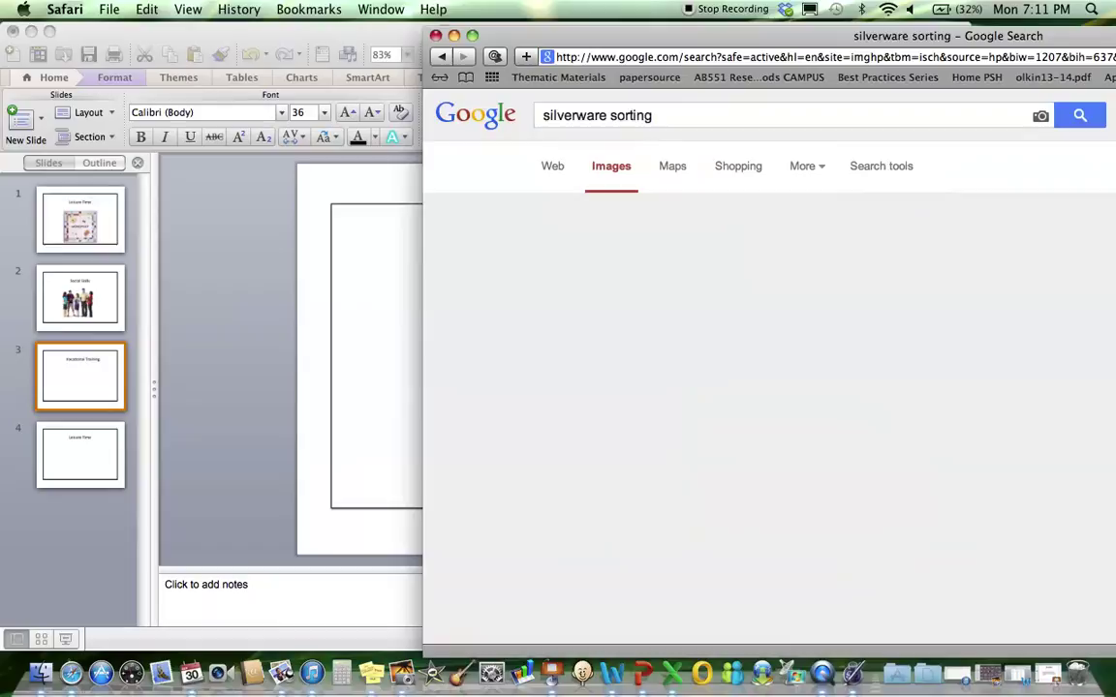
Step: Open a larger preview of the blue cutlery tray photo
left_click_drag(509, 29, 631, 14)
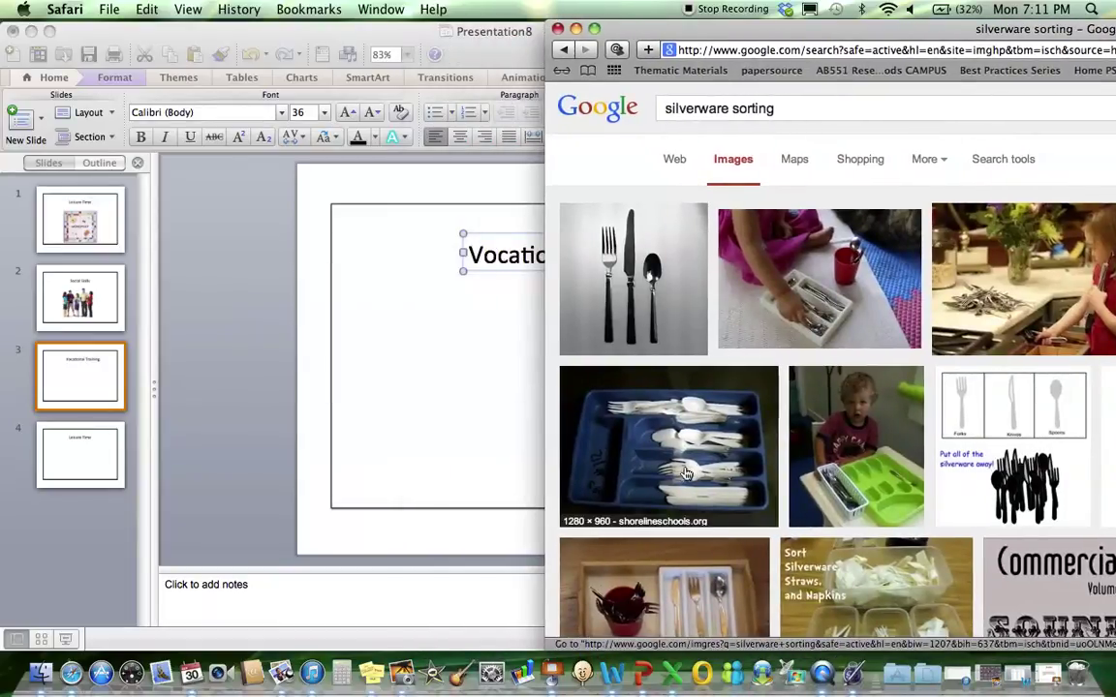
left_click(684, 459)
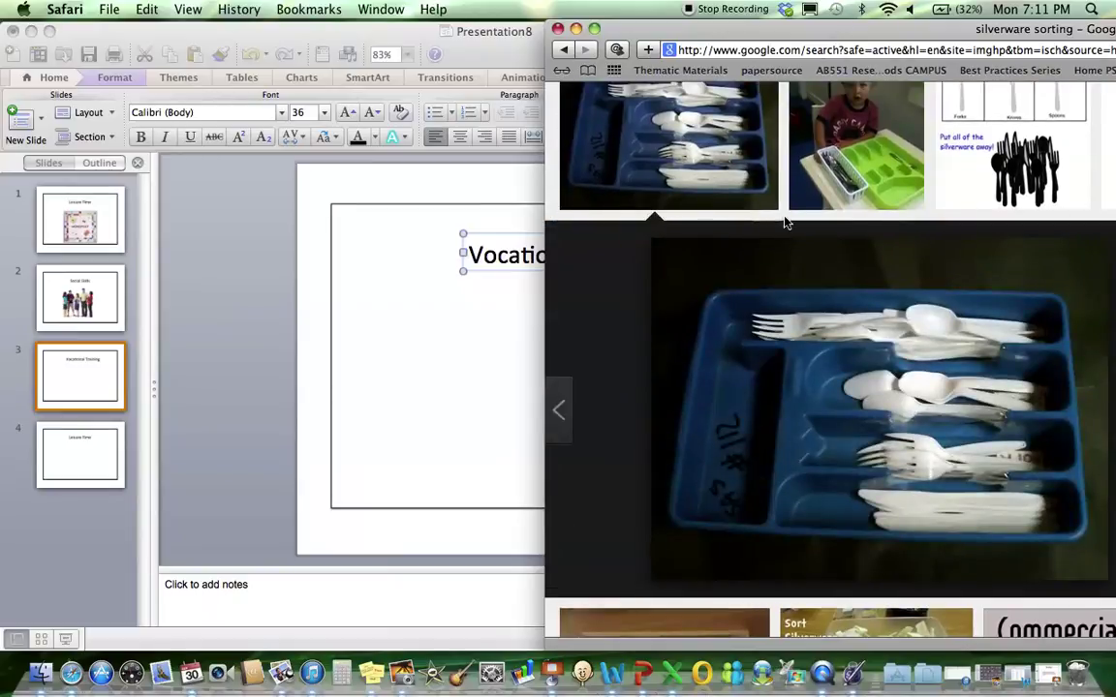
scroll(779, 218, "up", 5)
Step: Place the fork, knife and spoon picture on slide 3 and enlarge it
left_click_drag(678, 260, 317, 416)
left_click_drag(535, 411, 622, 439)
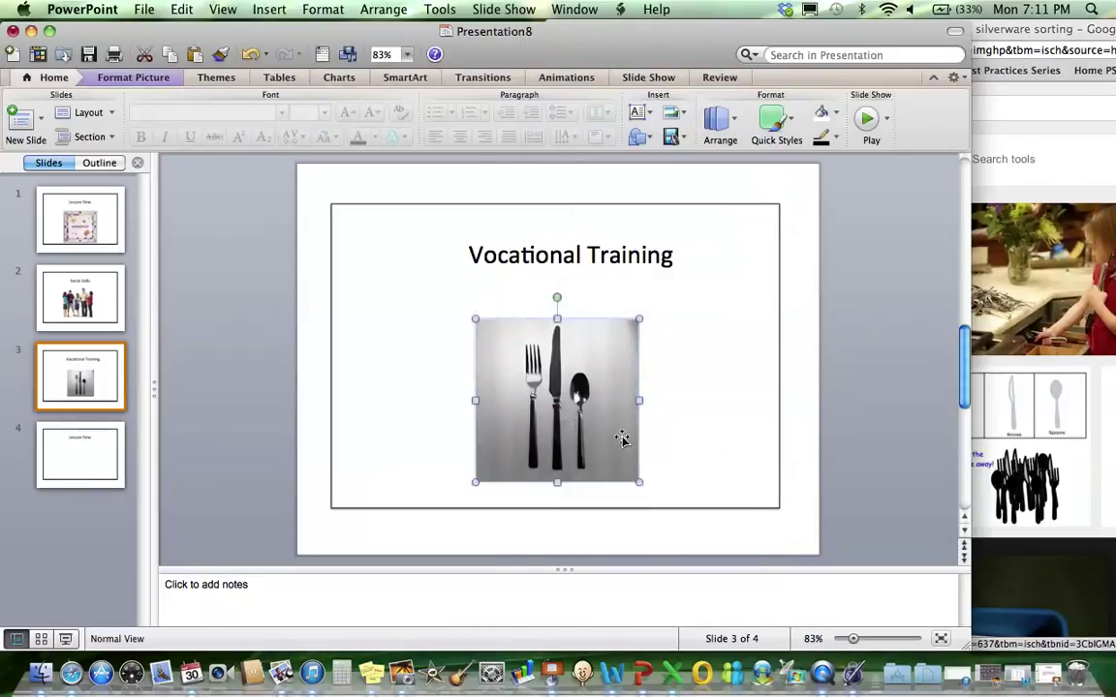
left_click_drag(640, 482, 662, 496)
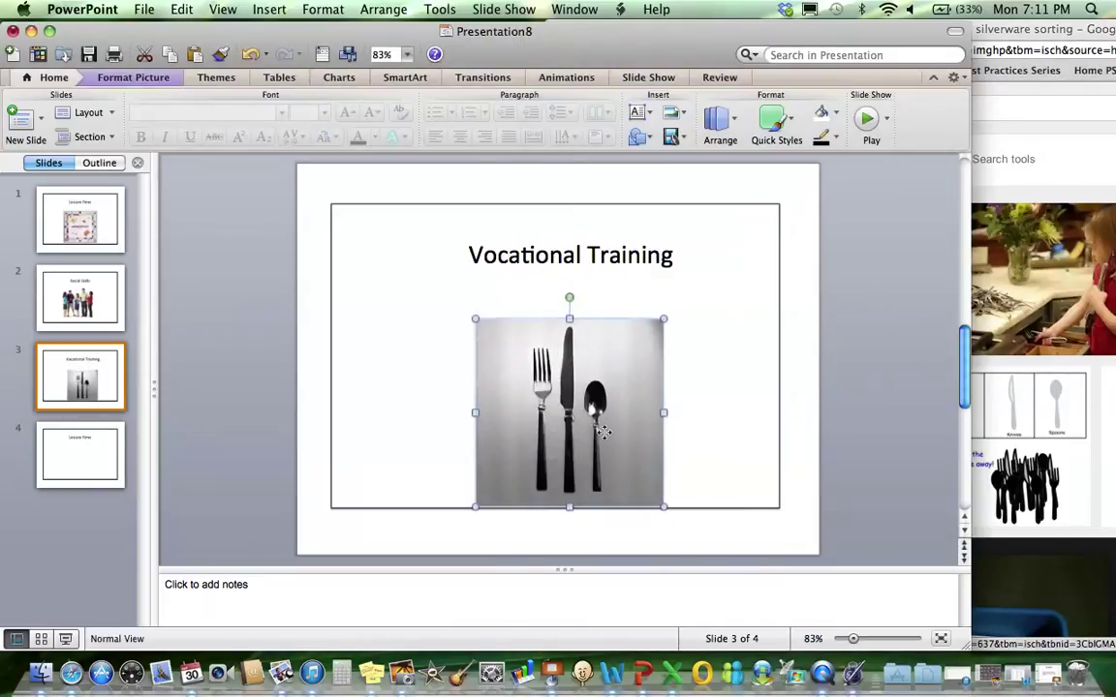
mouse_move(667, 423)
left_mouse_down()
mouse_move(622, 418)
mouse_move(658, 407)
left_mouse_up()
Step: Retitle slide 4 from Leisure Time to 'Reading' and nudge it right
left_click(102, 467)
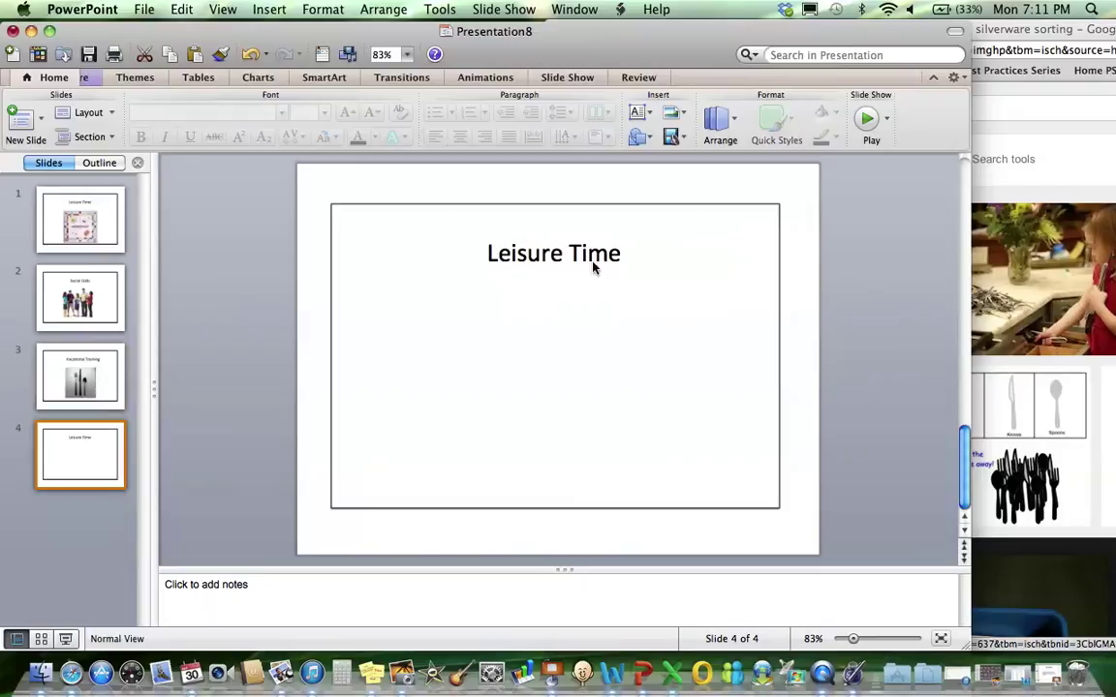
left_click(608, 250)
triple_click(606, 249)
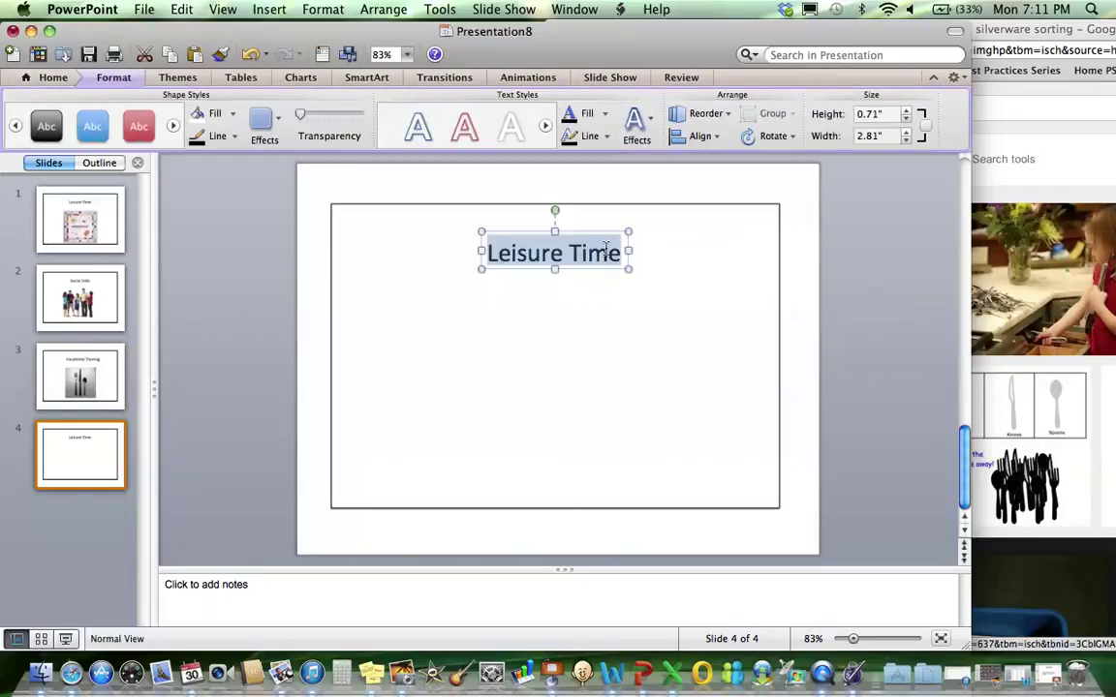
type("Reading")
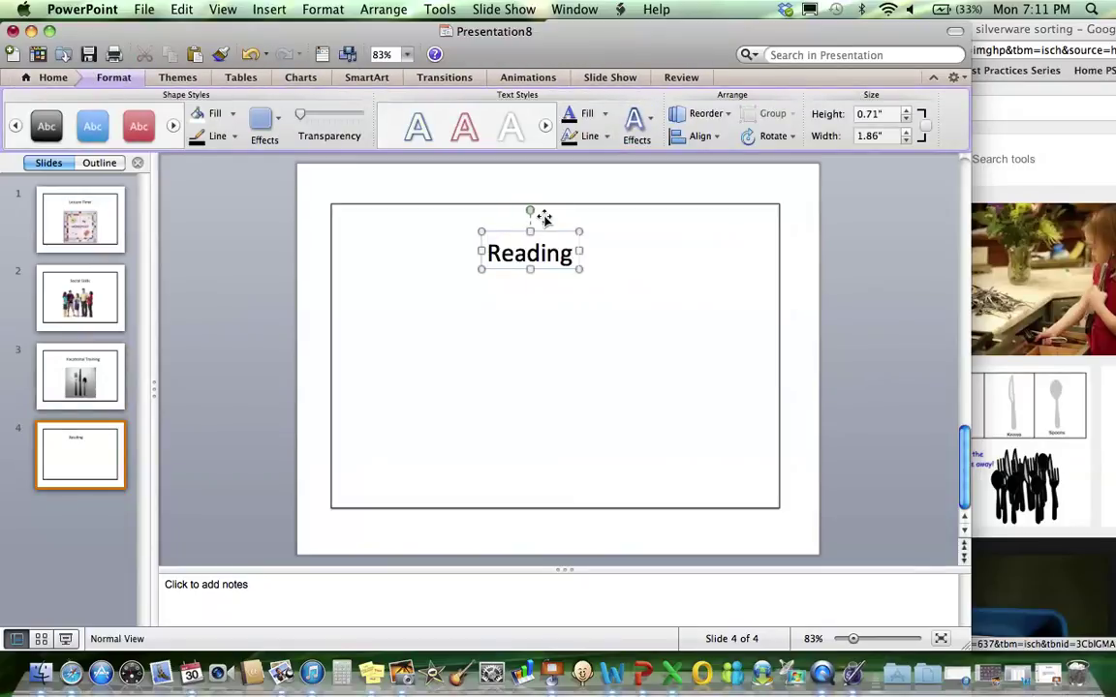
left_click_drag(555, 228, 575, 229)
Step: Replace the old image search query with 'book' in Google Images
left_click(958, 97)
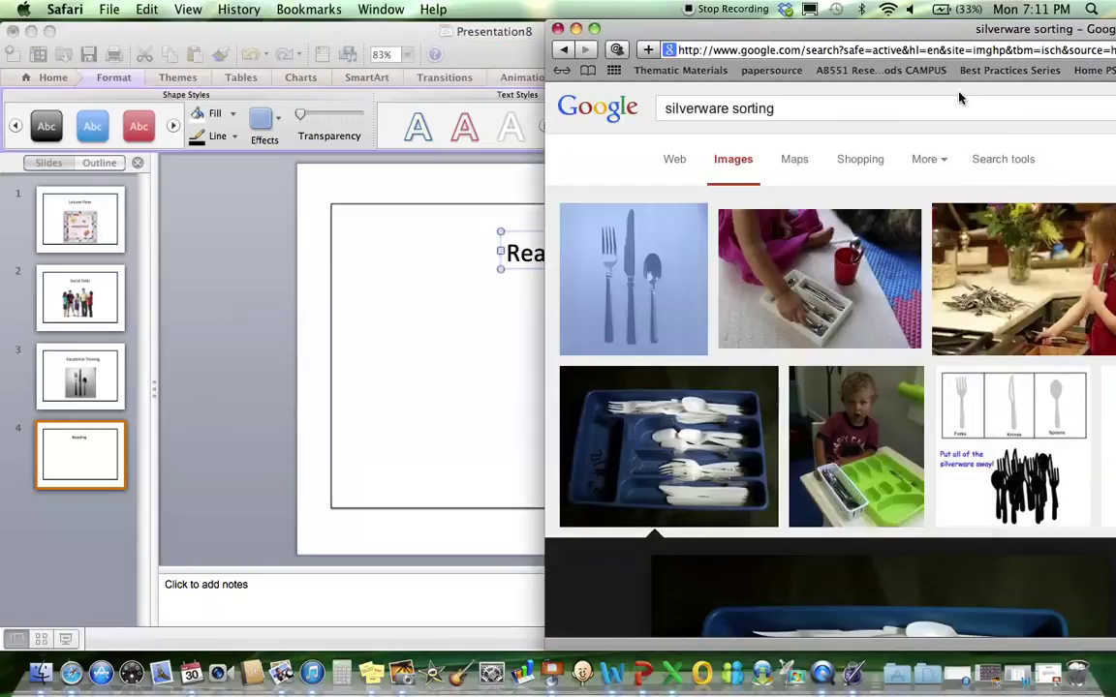
left_click(921, 105)
key("super+a")
type("book")
key("Return")
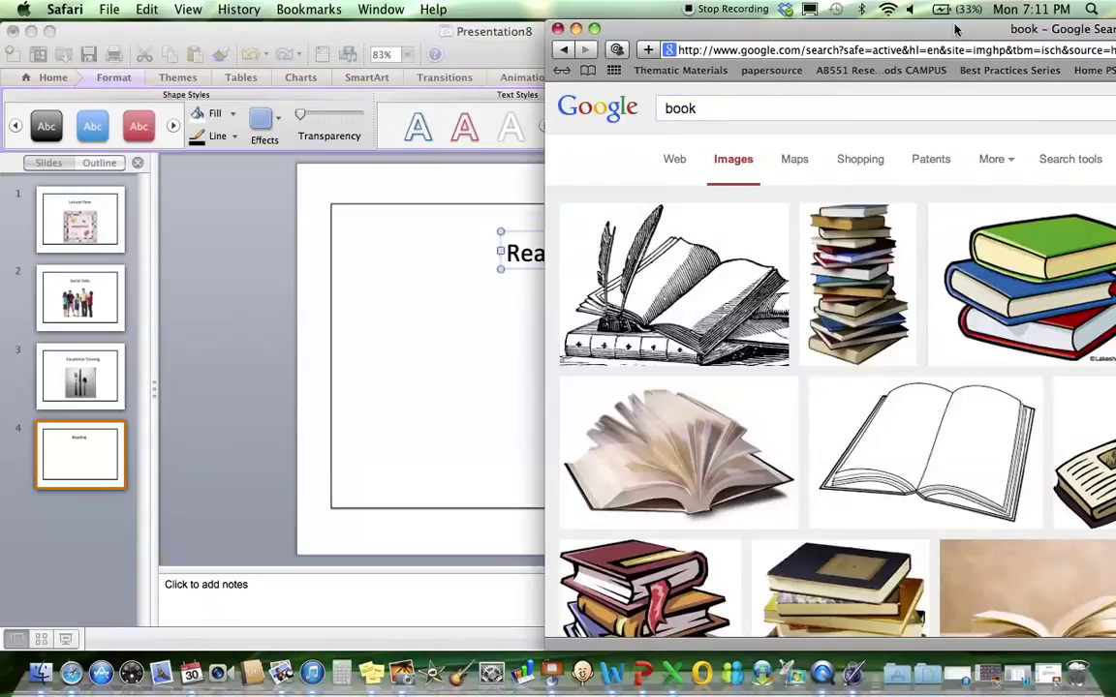
Step: Find a red book picture in the results and drag it onto the Reading slide
left_click_drag(862, 28, 738, 28)
scroll(862, 340, "down", 5)
scroll(862, 340, "down", 8)
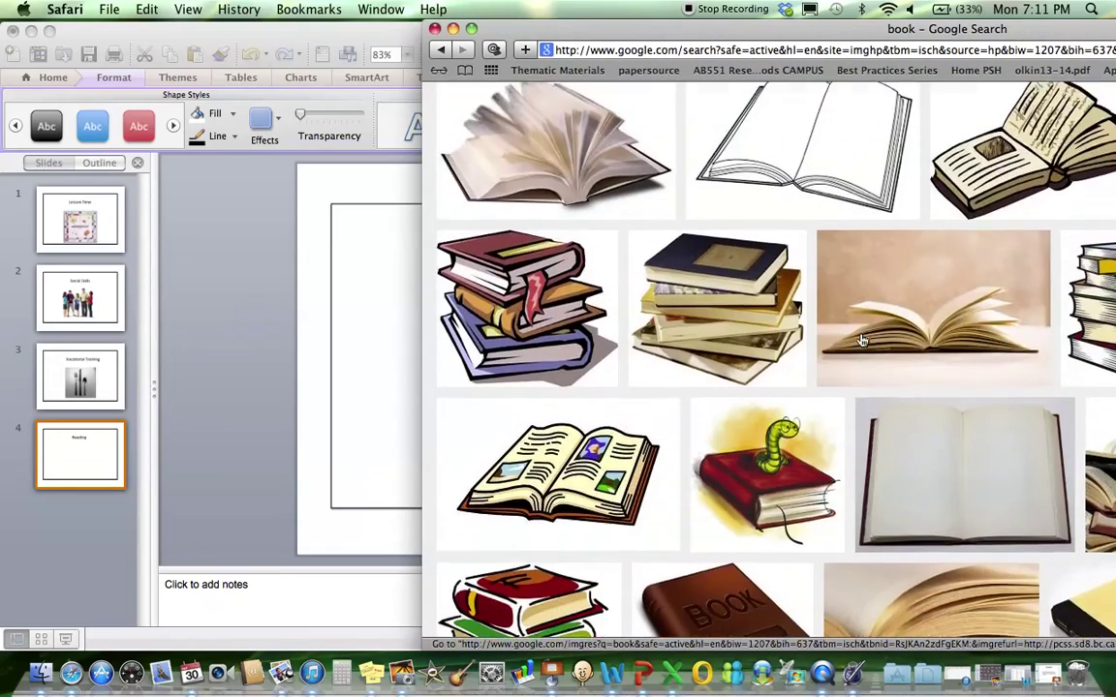
scroll(862, 340, "down", 8)
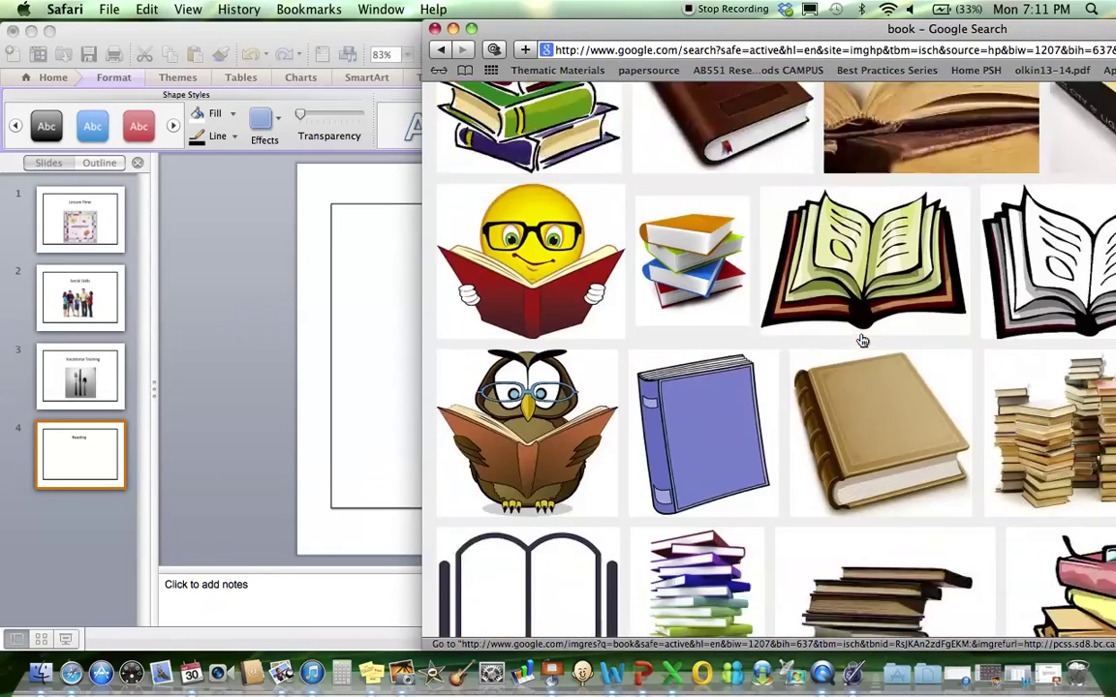
left_click_drag(880, 36, 694, 36)
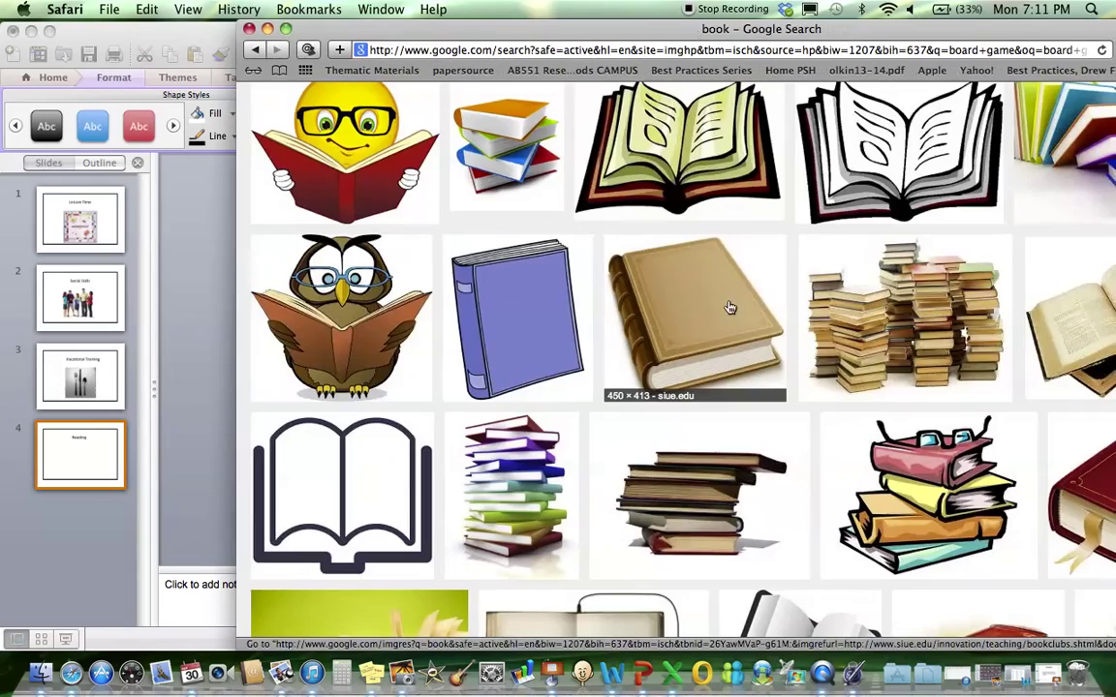
scroll(741, 311, "down", 15)
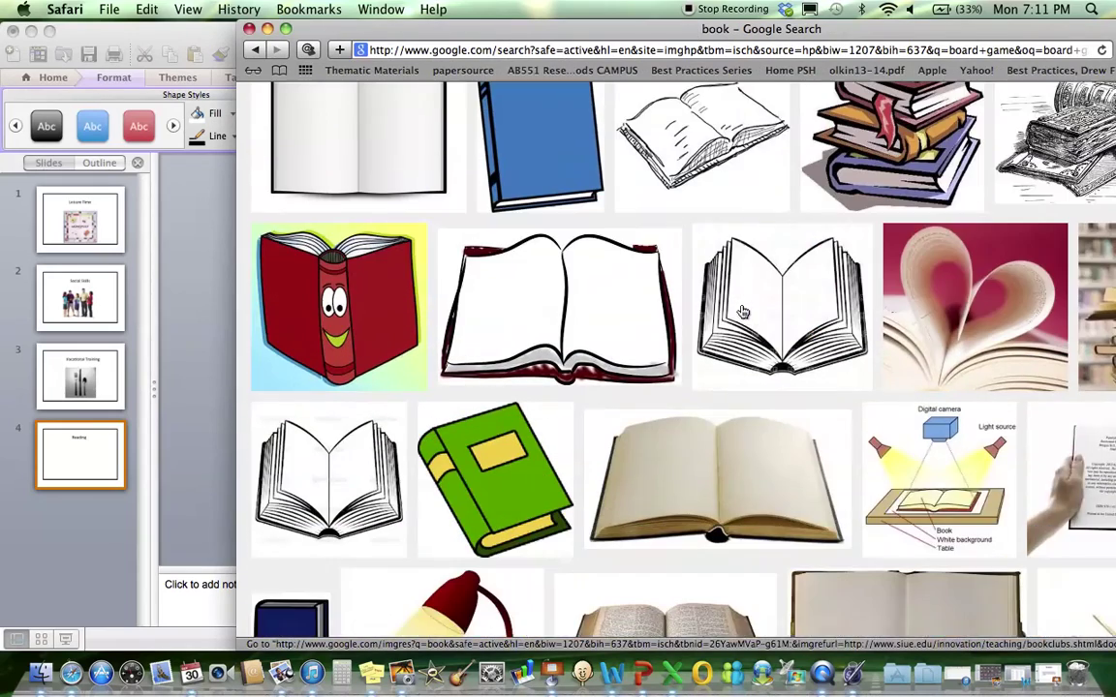
left_click_drag(816, 22, 704, 21)
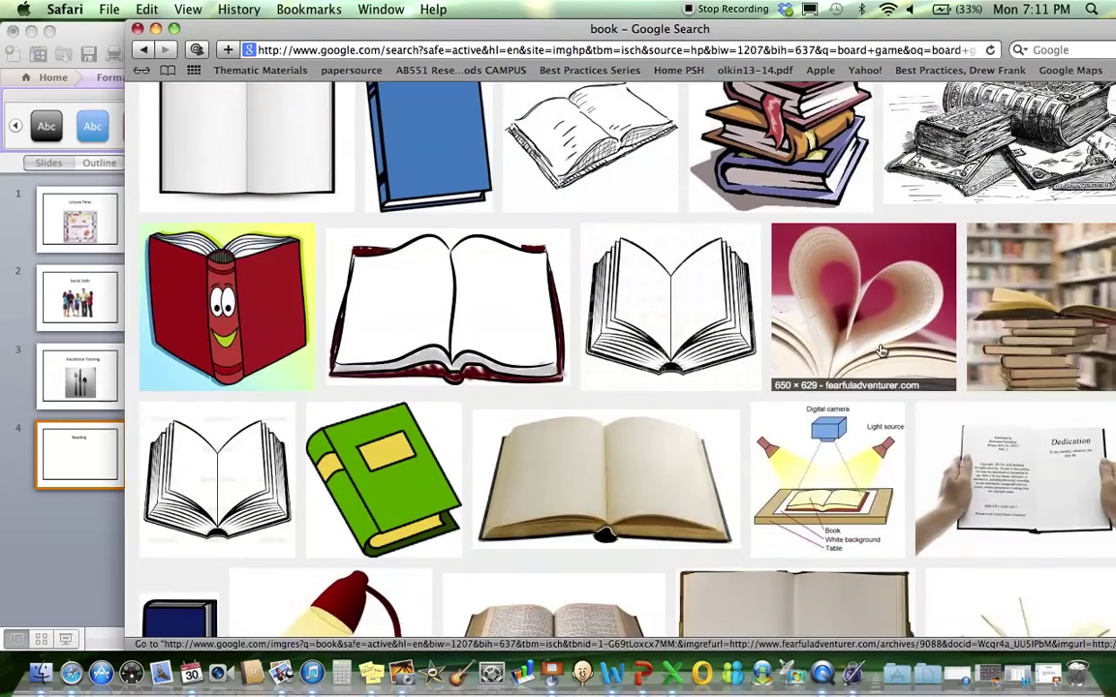
scroll(882, 352, "down", 5)
scroll(882, 351, "down", 9)
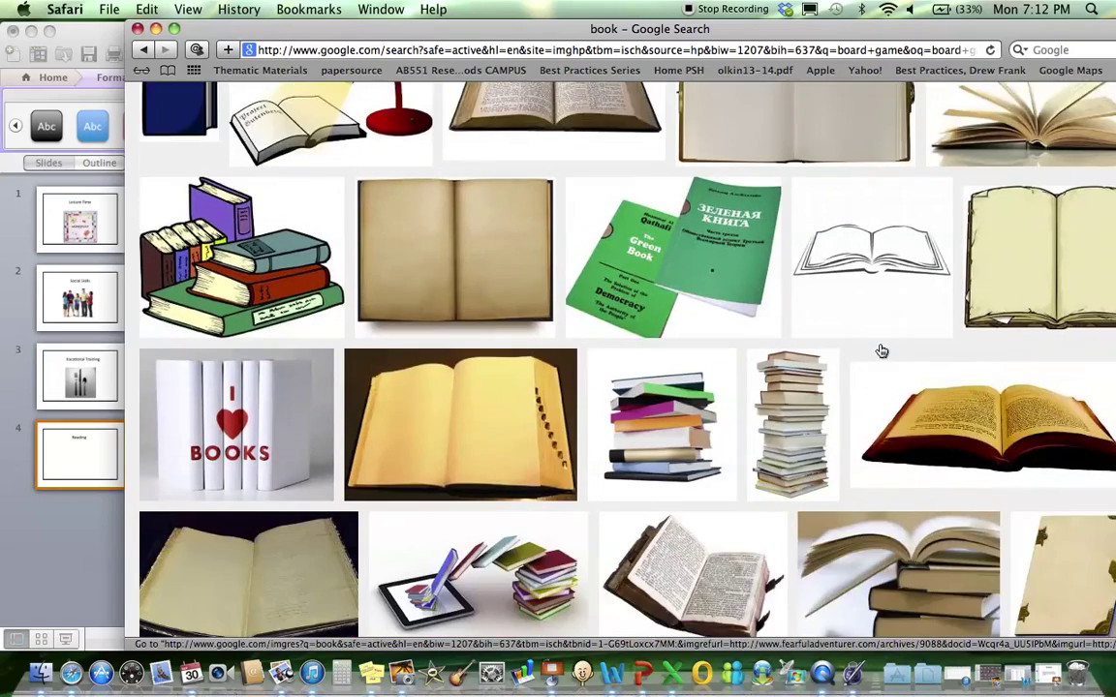
scroll(881, 351, "down", 9)
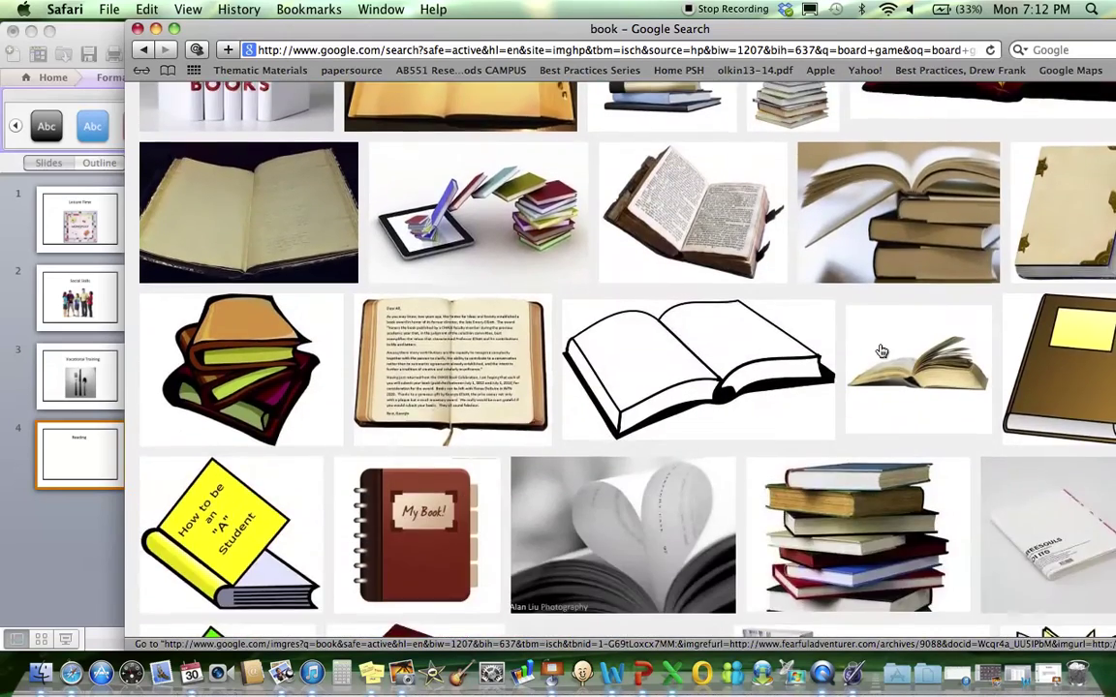
scroll(881, 351, "down", 13)
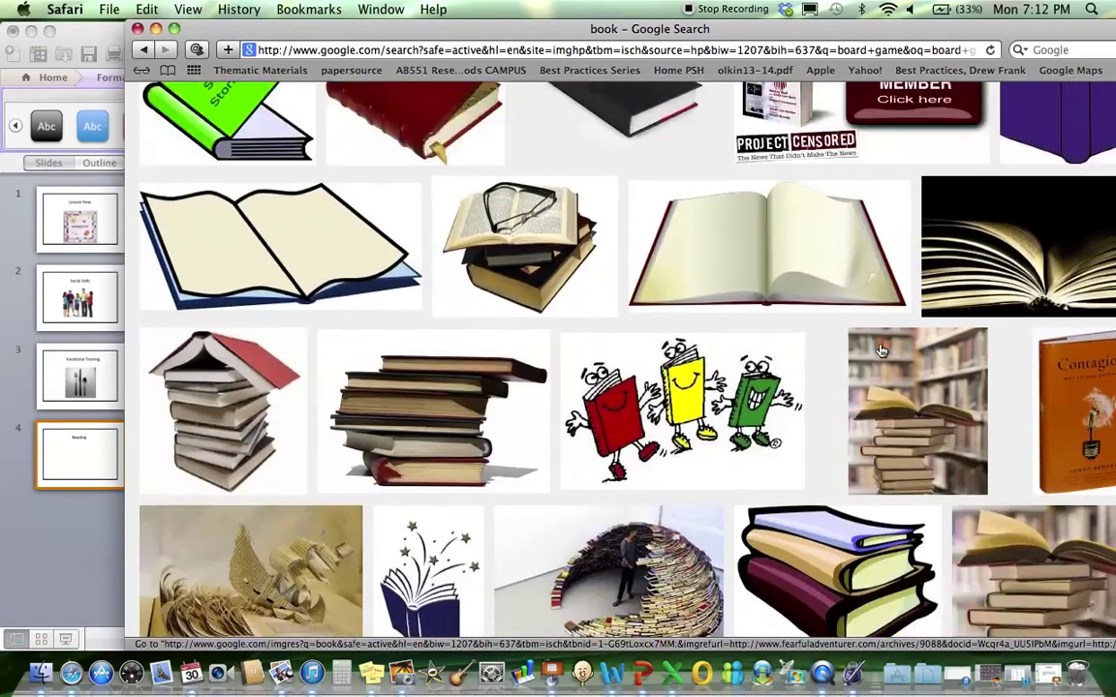
scroll(882, 351, "down", 4)
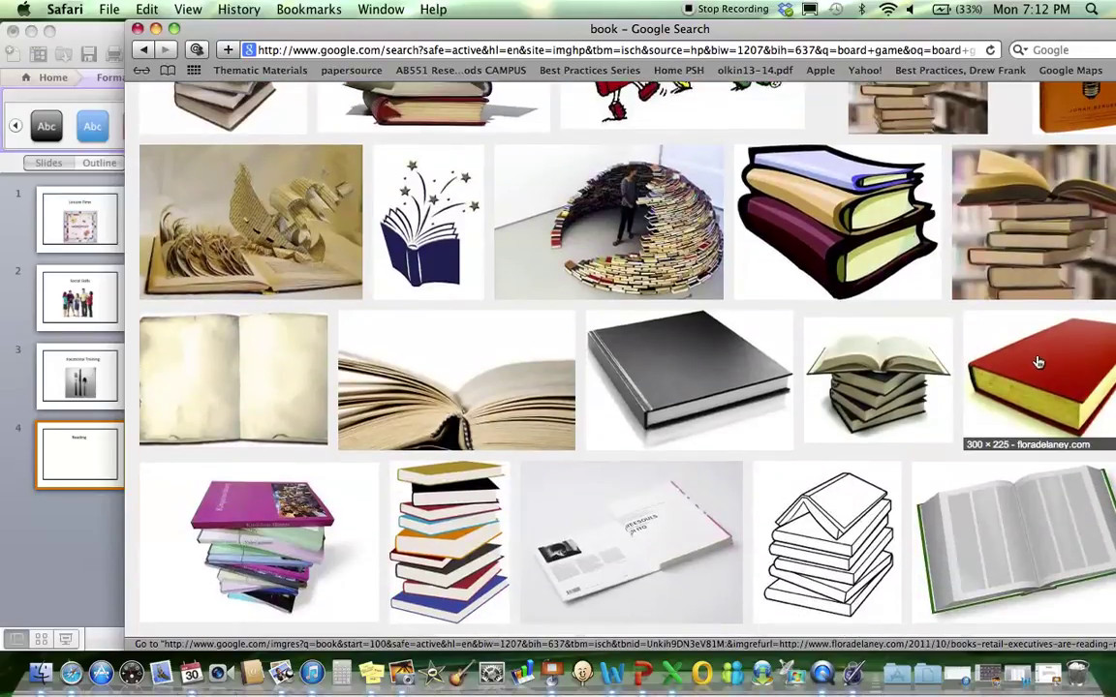
left_click_drag(731, 33, 379, 301)
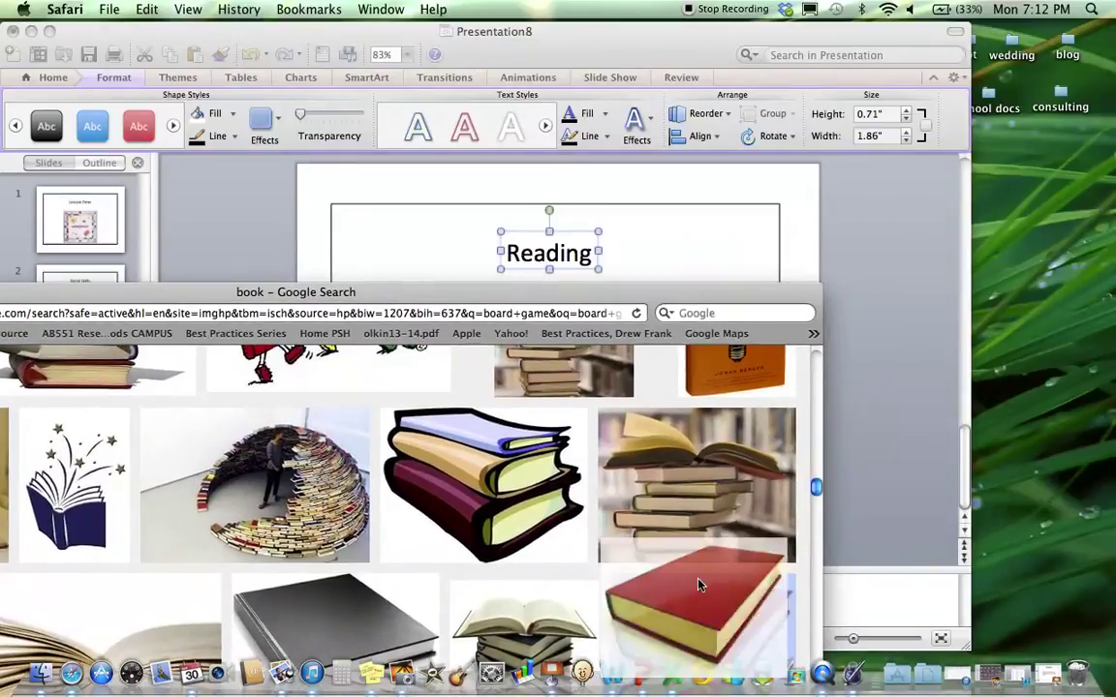
left_click_drag(700, 585, 639, 192)
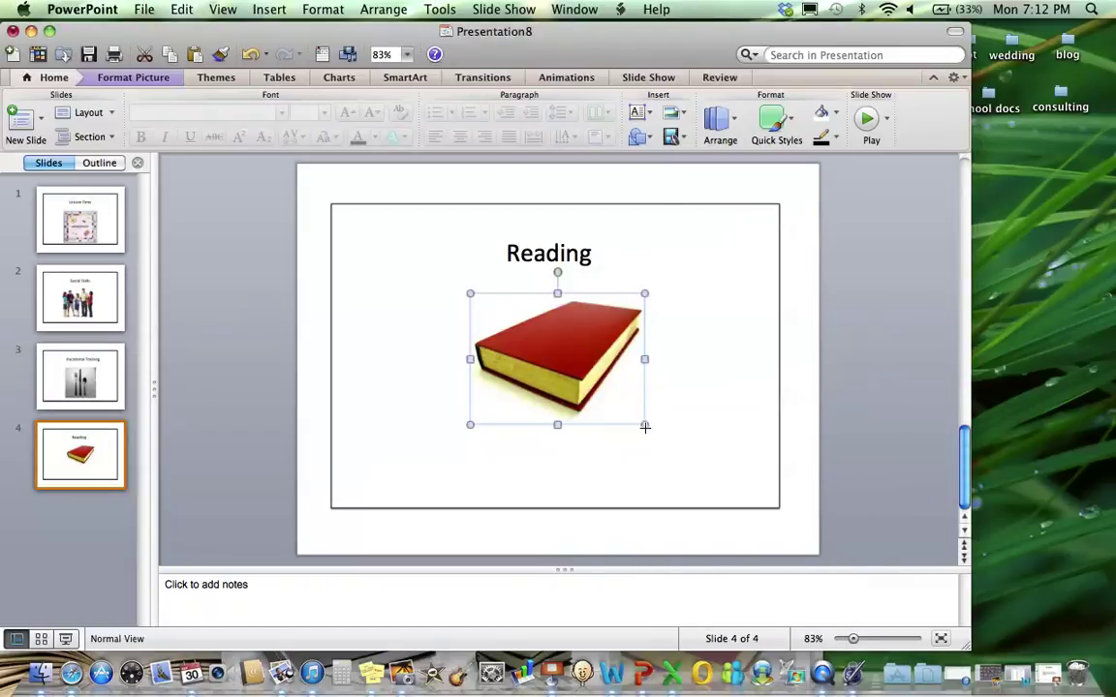
Step: Enlarge the book picture and move it toward the centre of the Reading slide
left_click_drag(642, 426, 701, 467)
left_click_drag(590, 368, 538, 379)
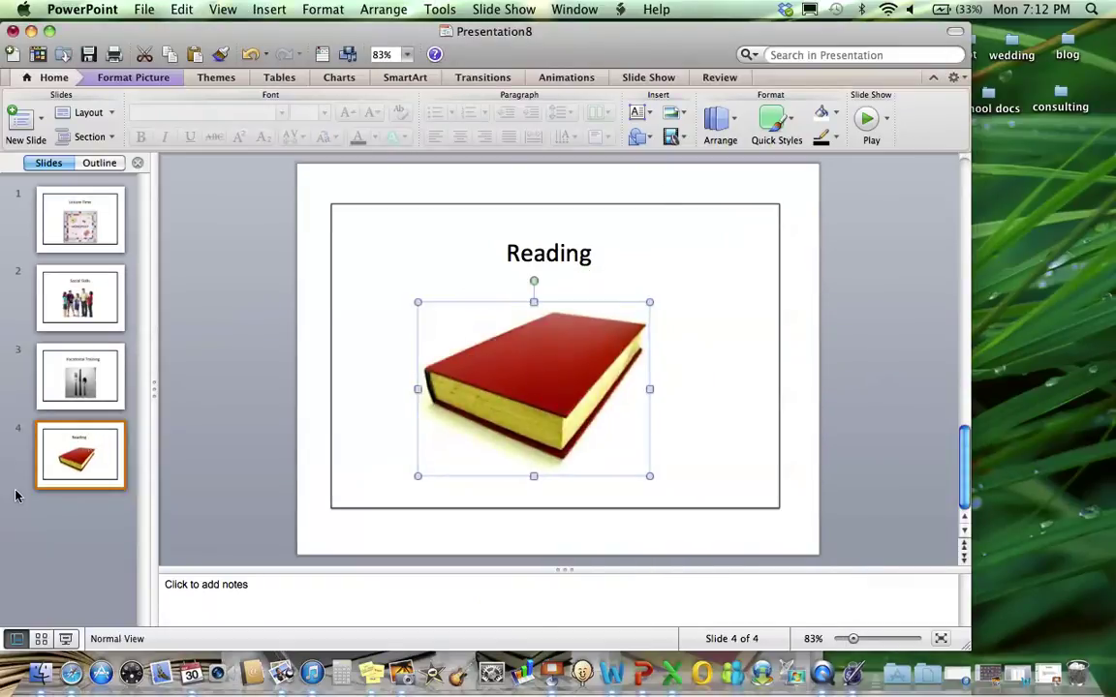
left_click(68, 457)
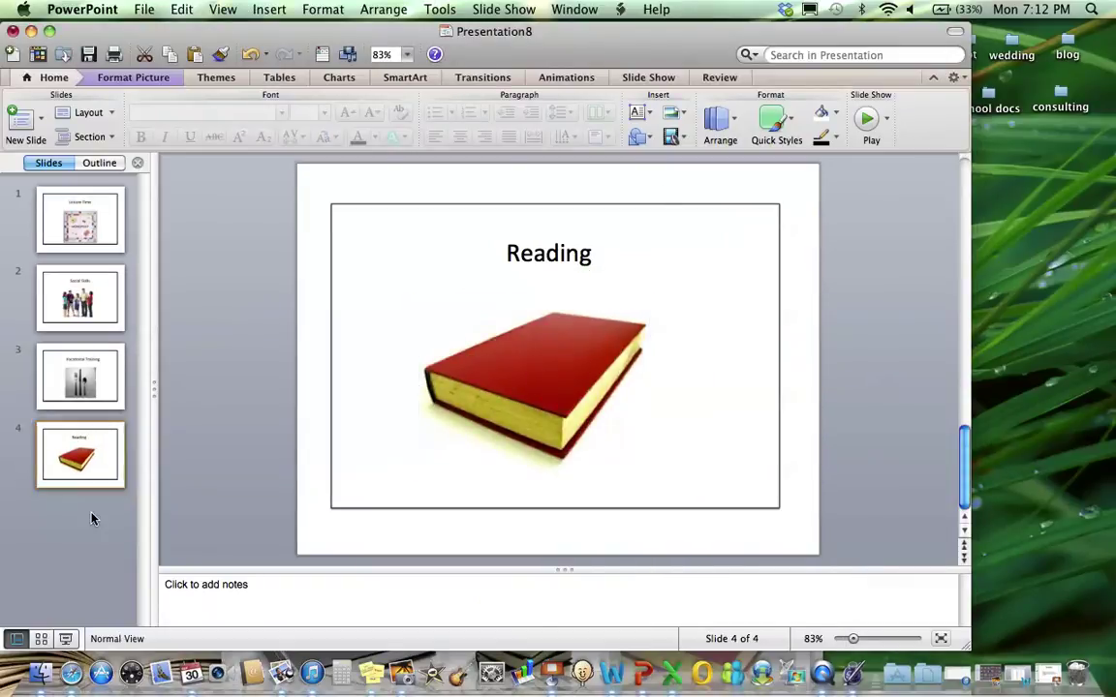
Step: Copy the Reading slide and paste it as slide 5
left_click(181, 8)
left_click(184, 90)
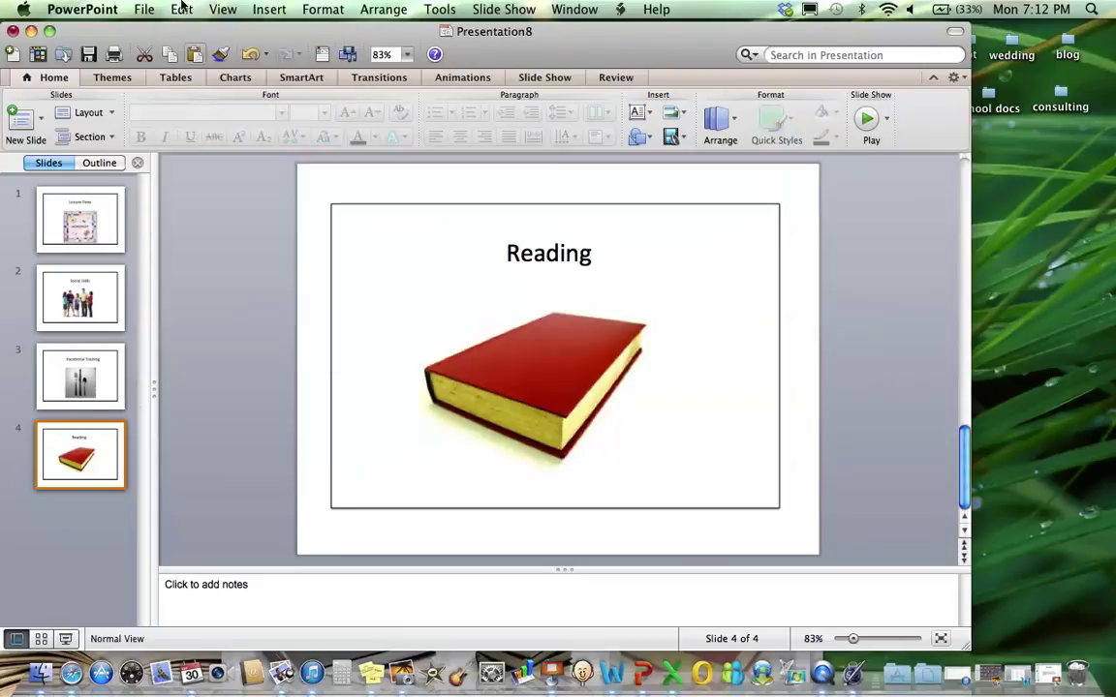
left_click(181, 9)
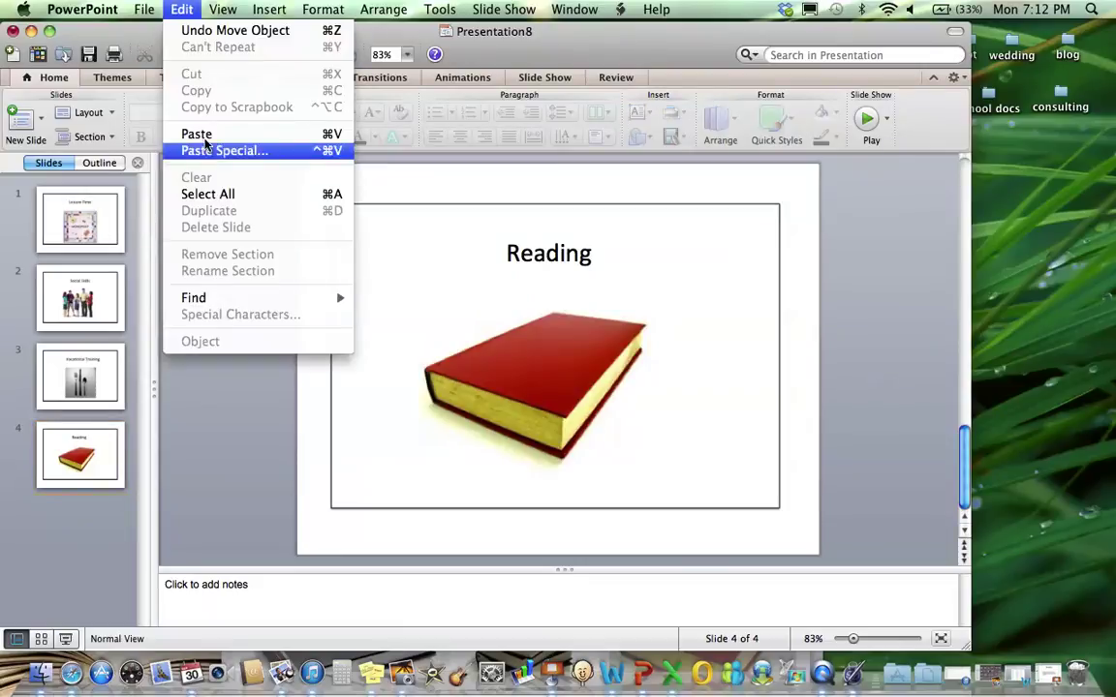
left_click(205, 136)
Step: Delete the book picture and Reading title from slide 5, leaving the frame selected
left_click(528, 431)
key("Delete")
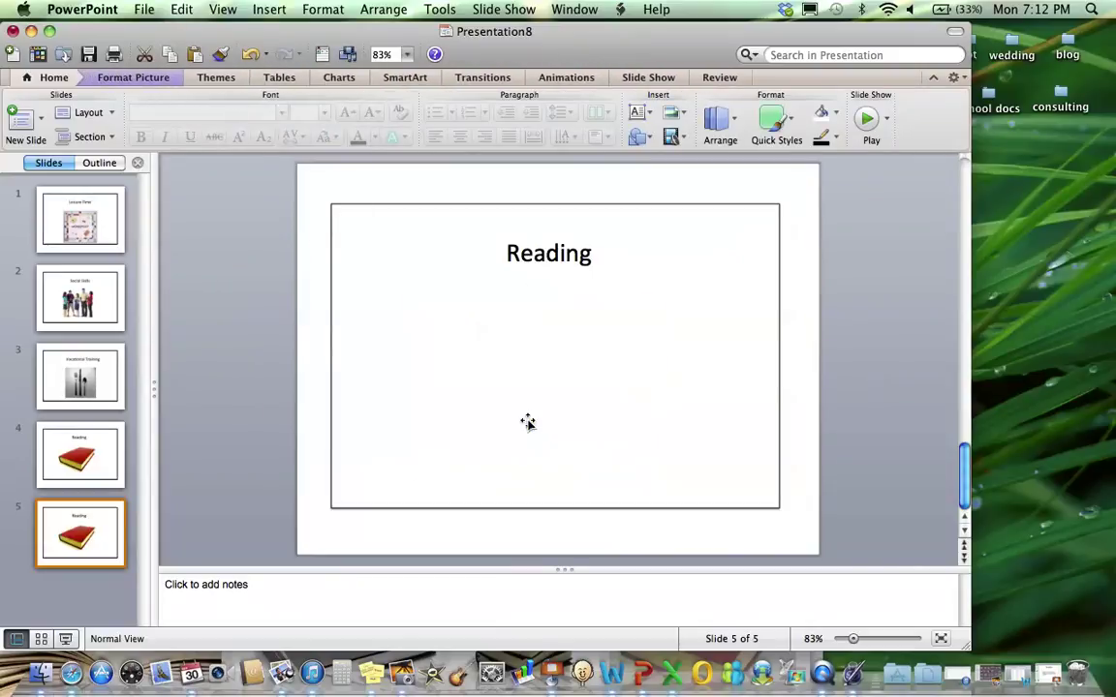
left_click(569, 236)
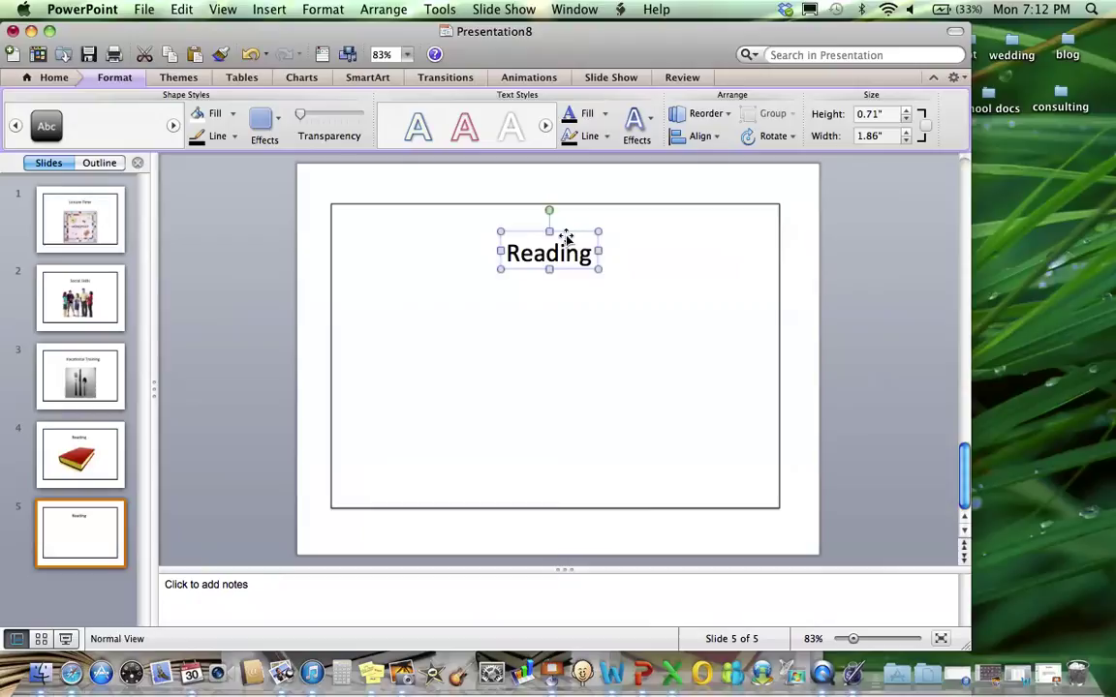
key("Delete")
left_click(705, 418)
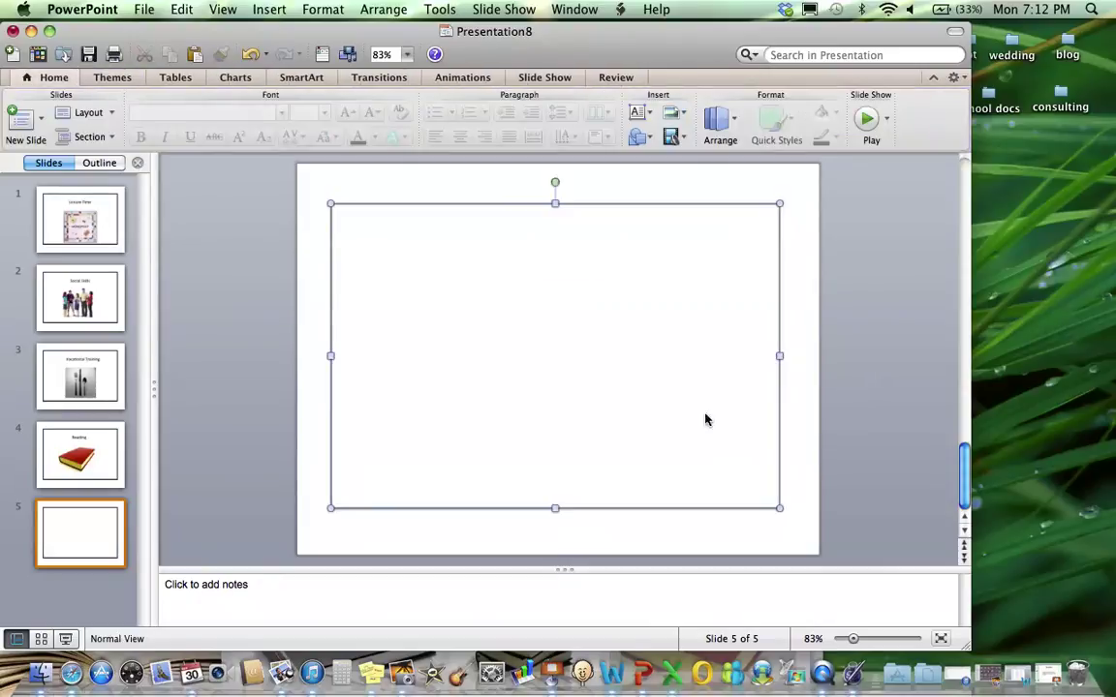
Step: Shrink slide 5's frame to a roughly 1.2-inch square in the top-left corner
left_click_drag(779, 508, 378, 240)
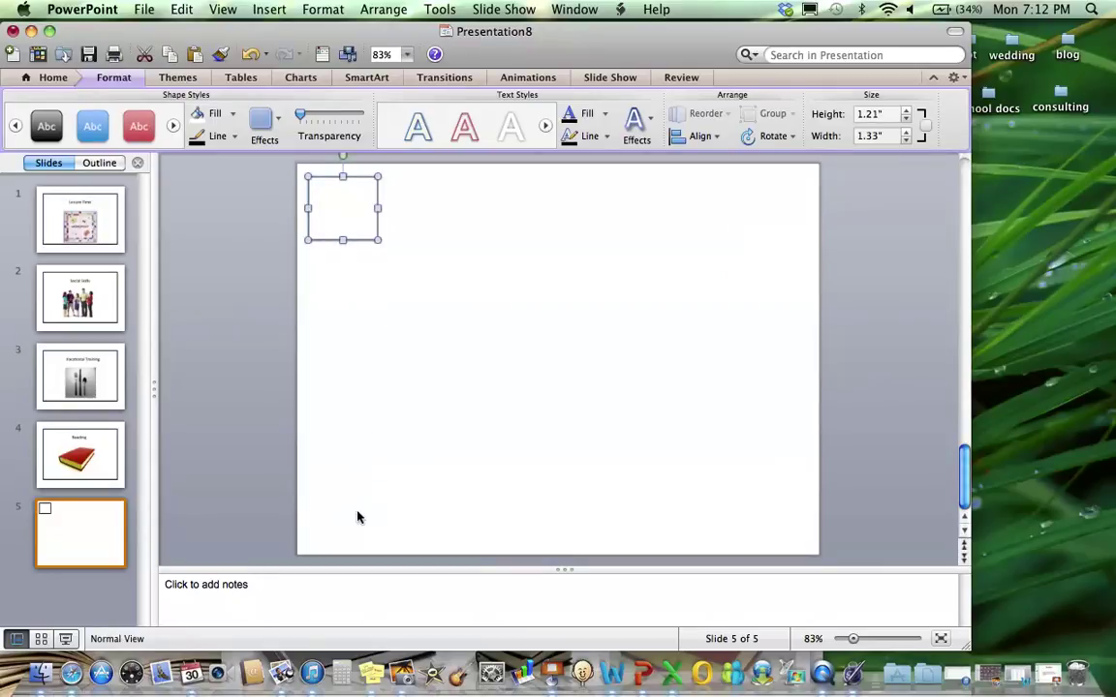
left_click_drag(375, 239, 369, 237)
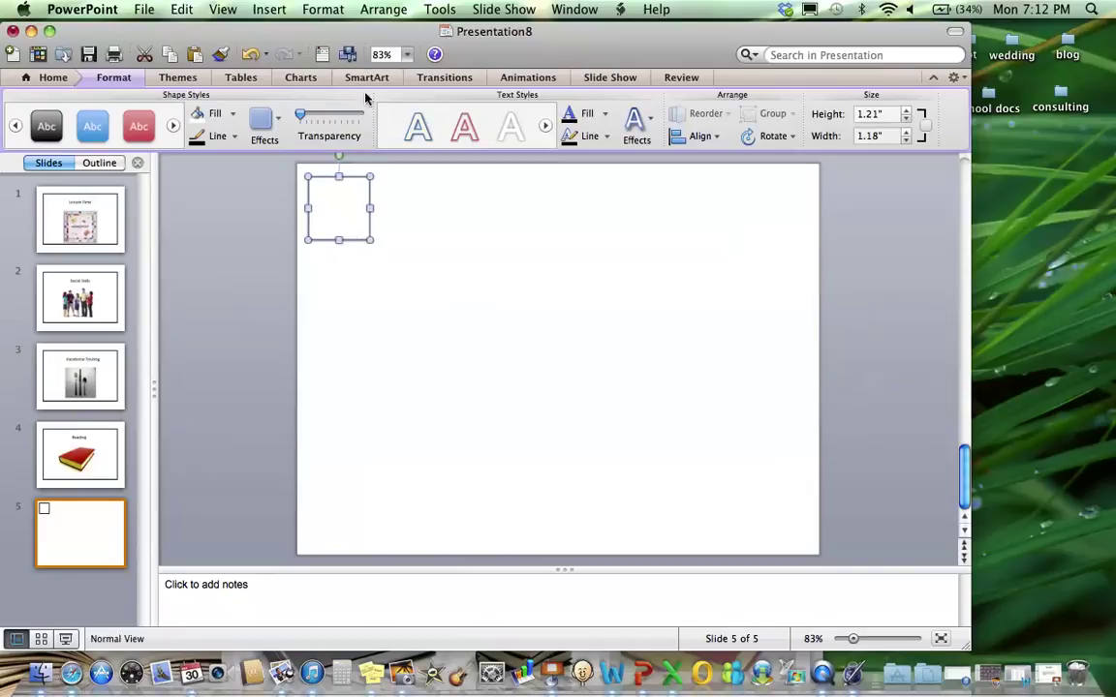
left_click(271, 10)
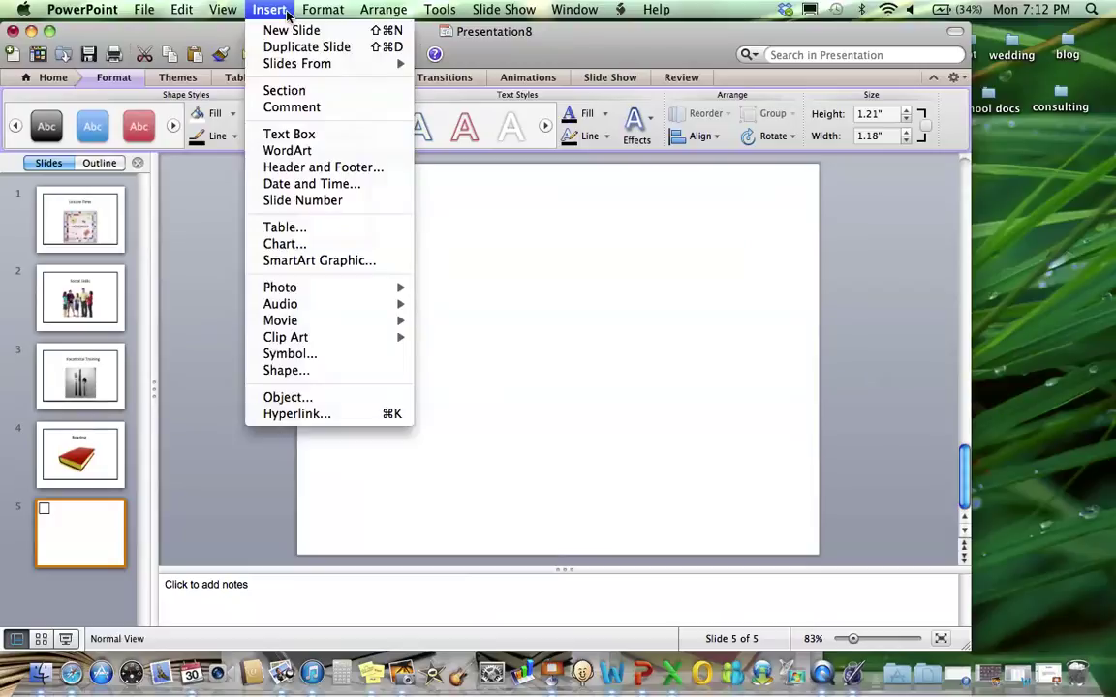
Step: Add a text box on slide 5 reading 'Leisure Time'
left_click(289, 133)
left_click(447, 217)
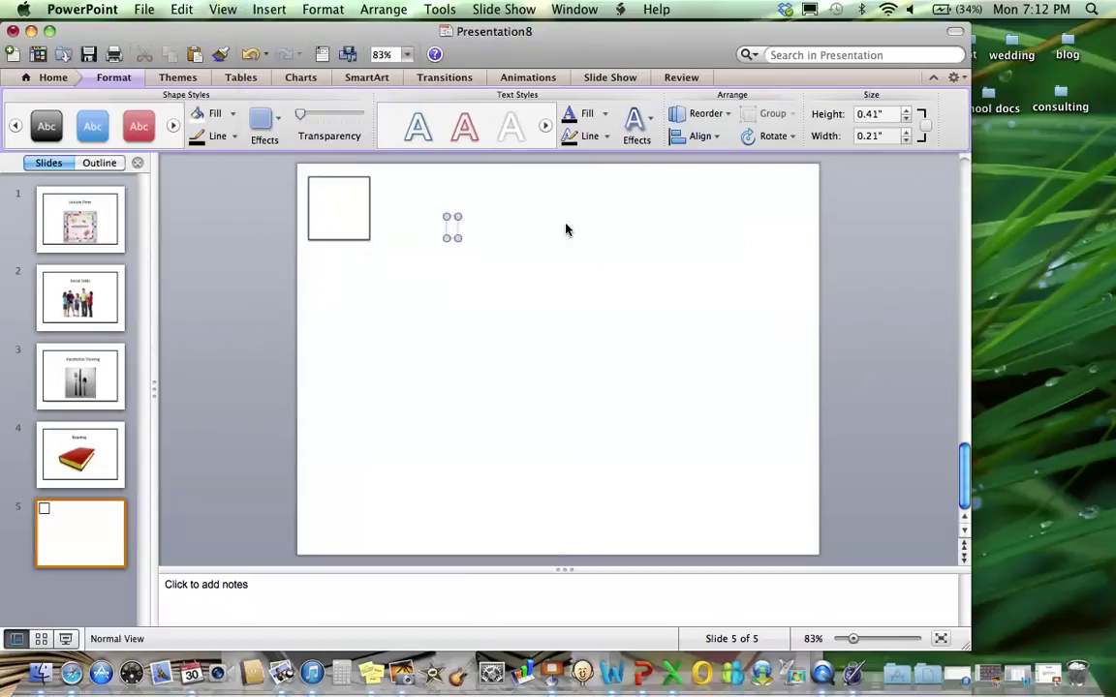
type("Les")
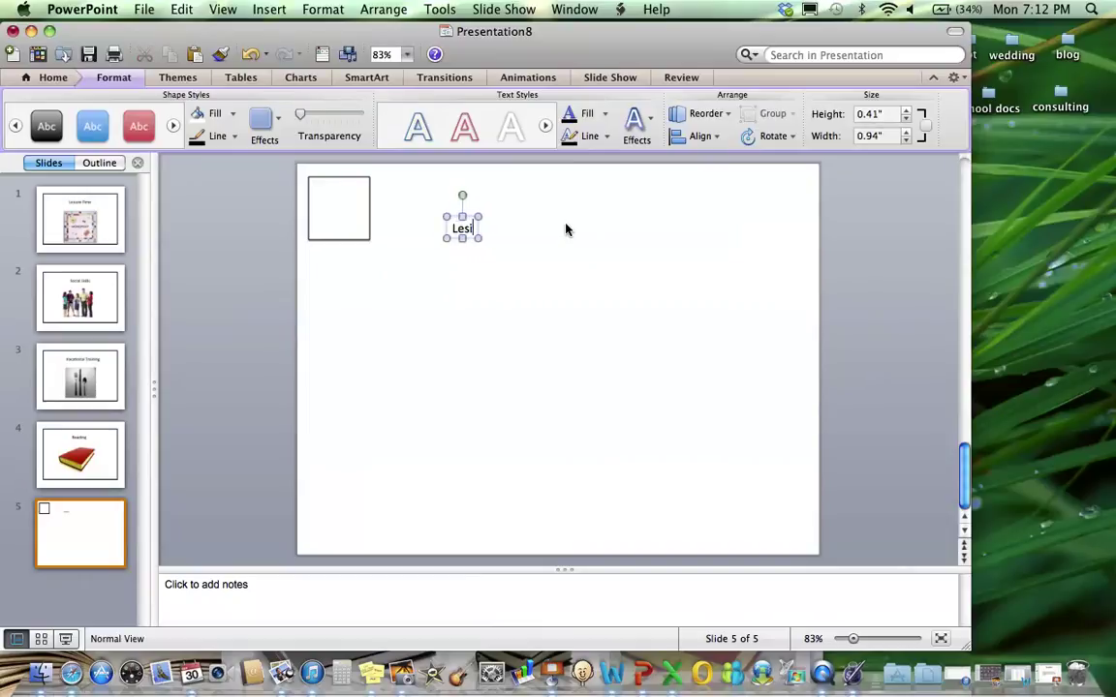
key("BackSpace")
type("isure")
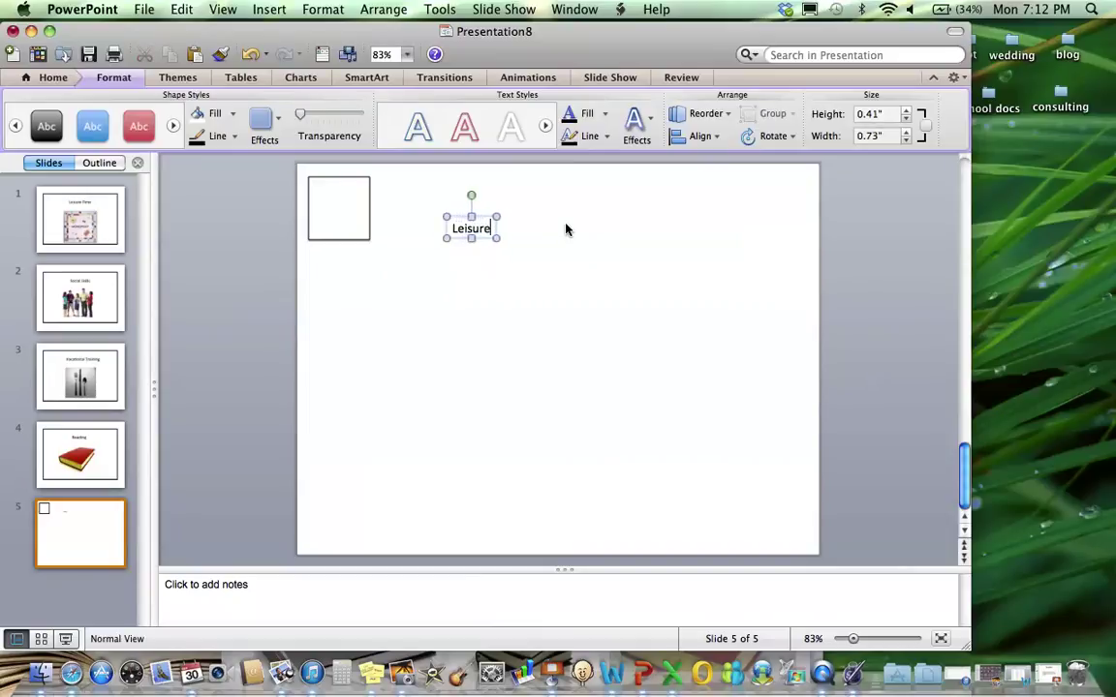
type(" Time")
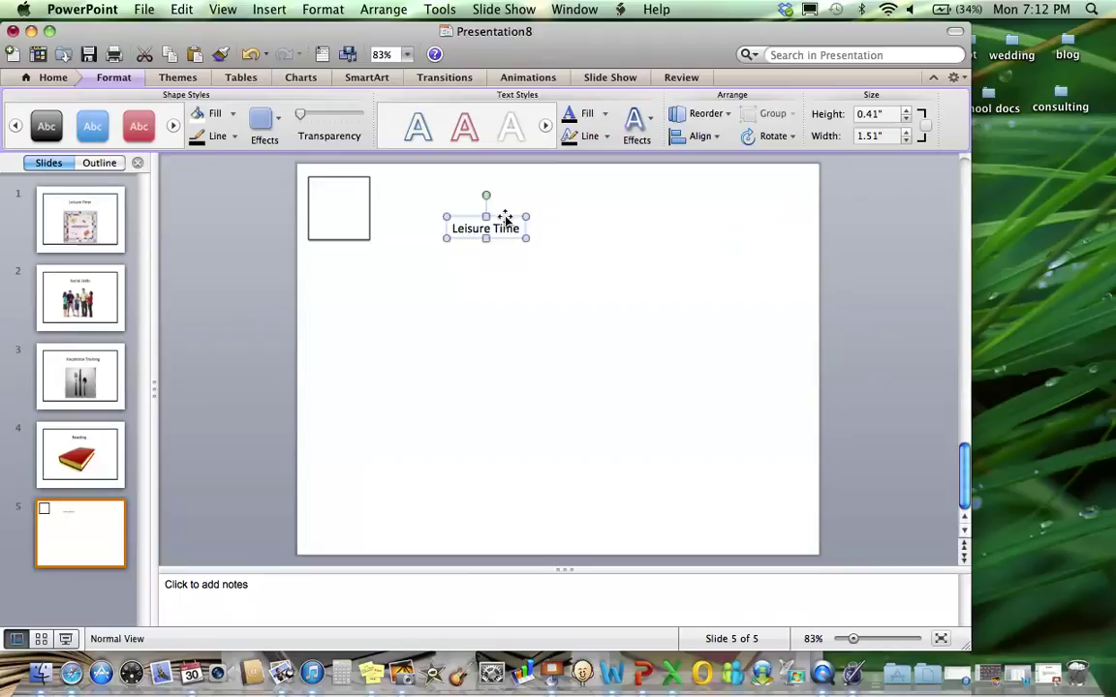
Step: Set the label to 14 pt, move it onto the square's top, and select both together
left_click(53, 77)
left_click(325, 113)
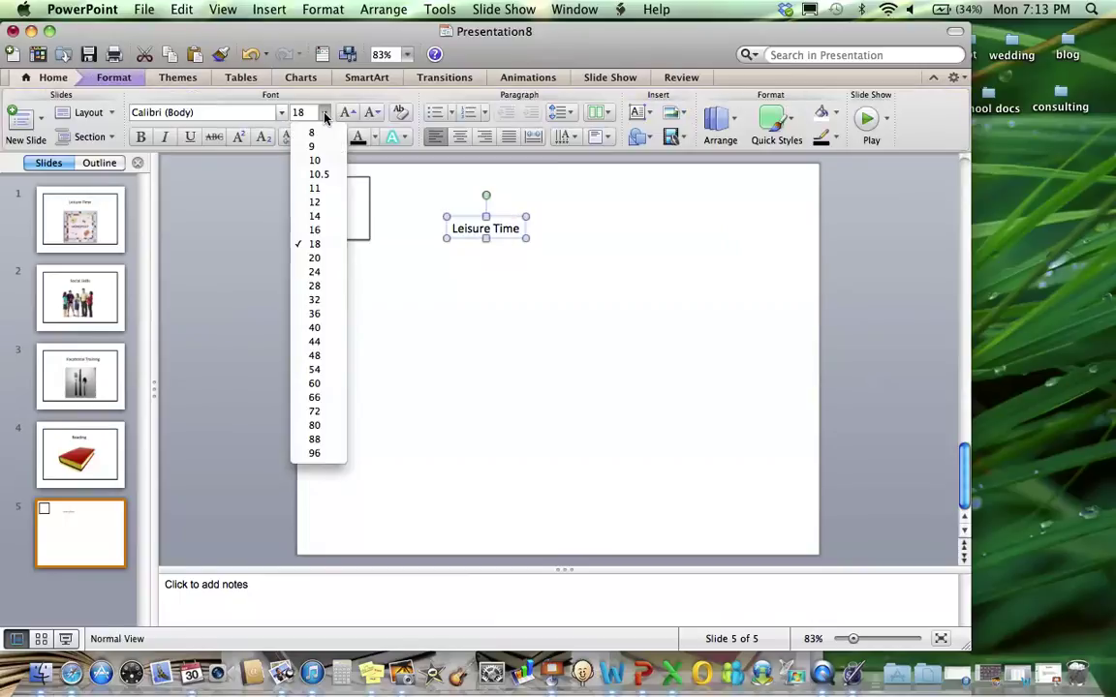
left_click(294, 191)
left_click_drag(495, 221, 346, 184)
left_click_drag(378, 256, 291, 165)
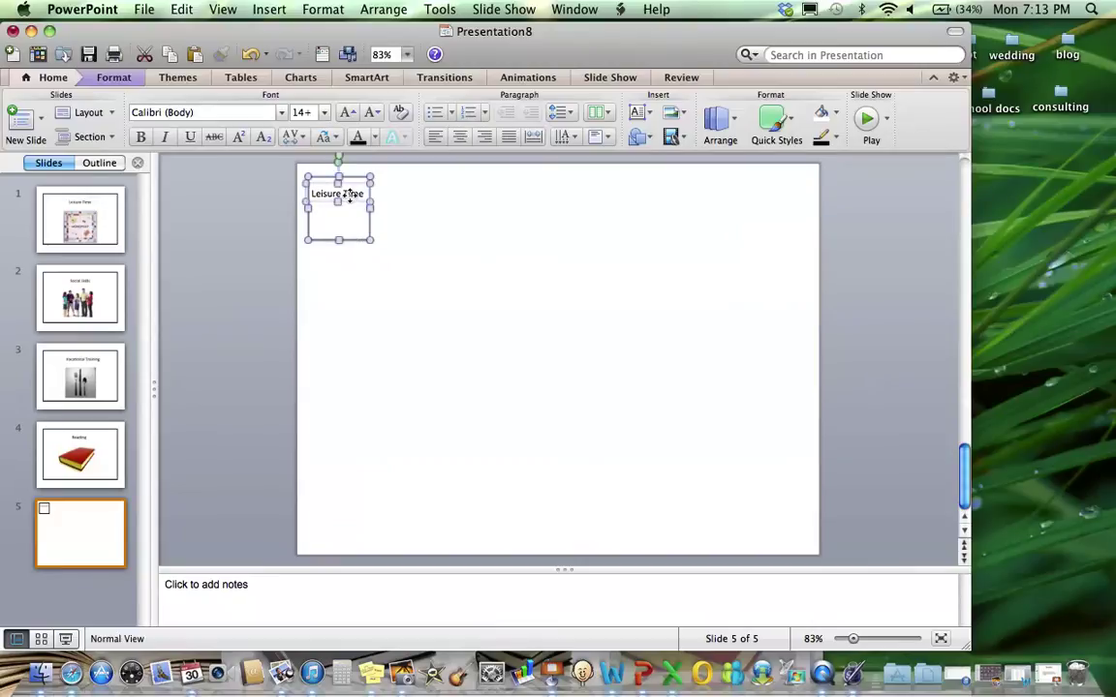
Step: Duplicate the Leisure Time box and place the copy right beside the original
left_click(181, 9)
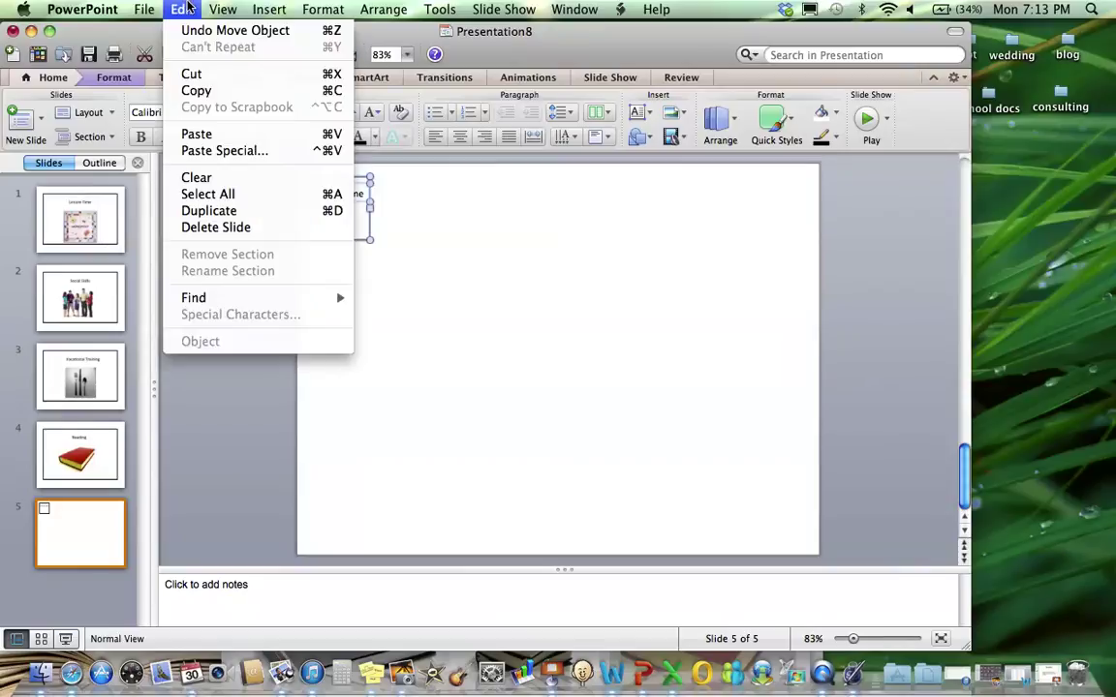
left_click(186, 92)
left_click(427, 236)
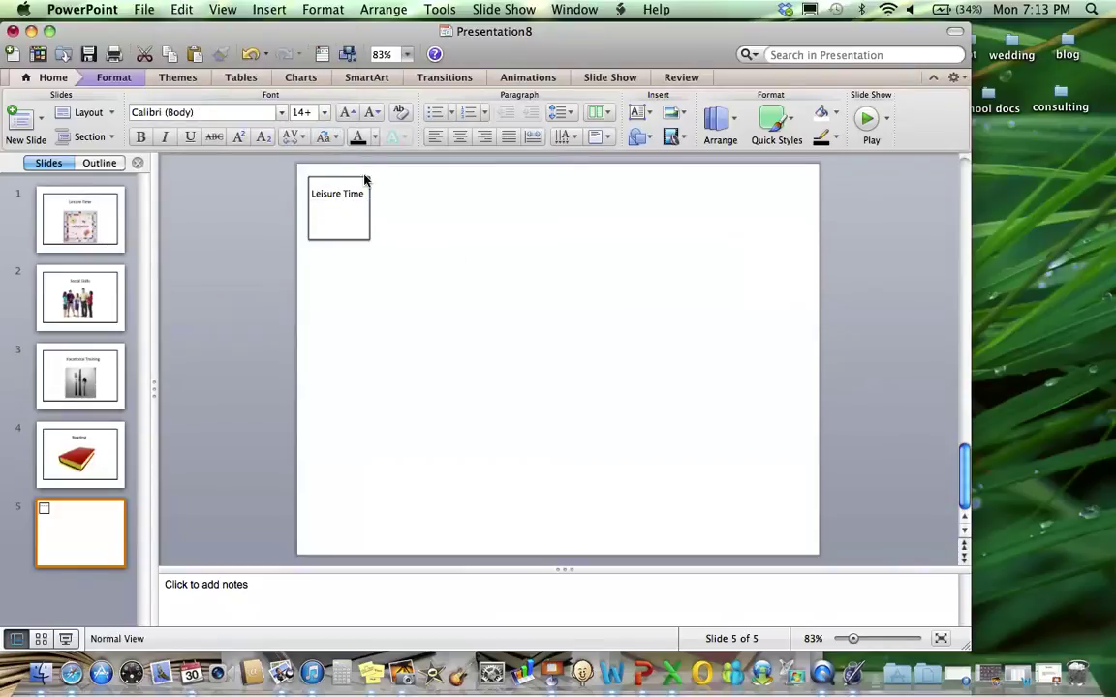
left_click(181, 9)
left_click(208, 135)
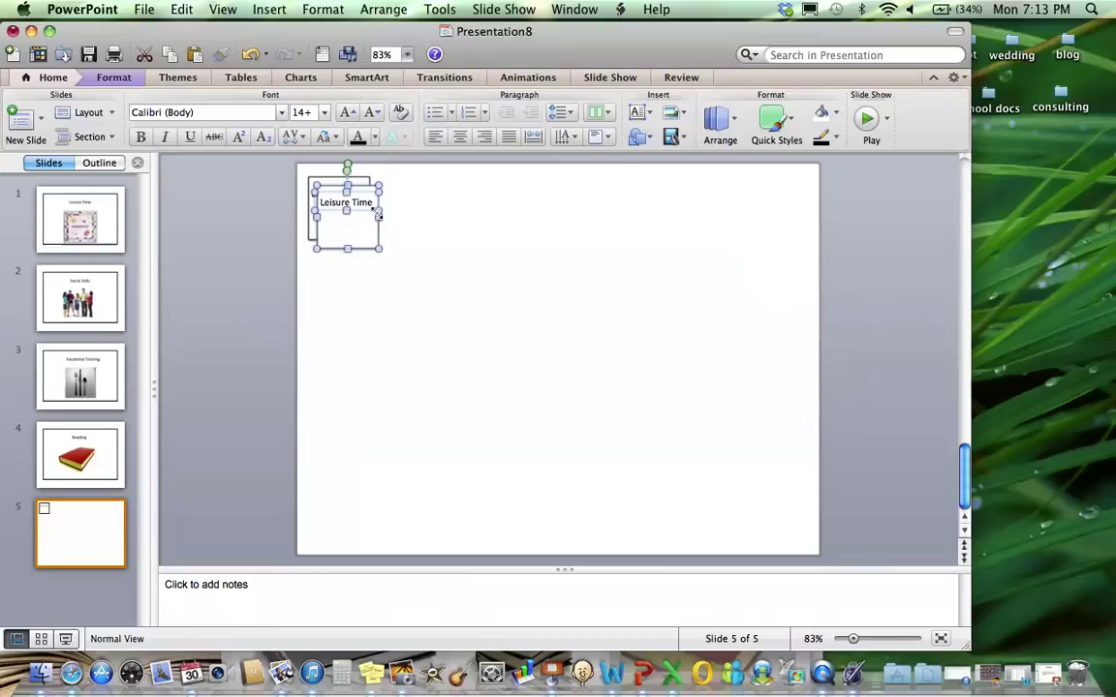
left_click_drag(379, 228, 441, 218)
Step: Copy both boxes and paste the pair to the right as the third and fourth boxes
left_click(436, 279)
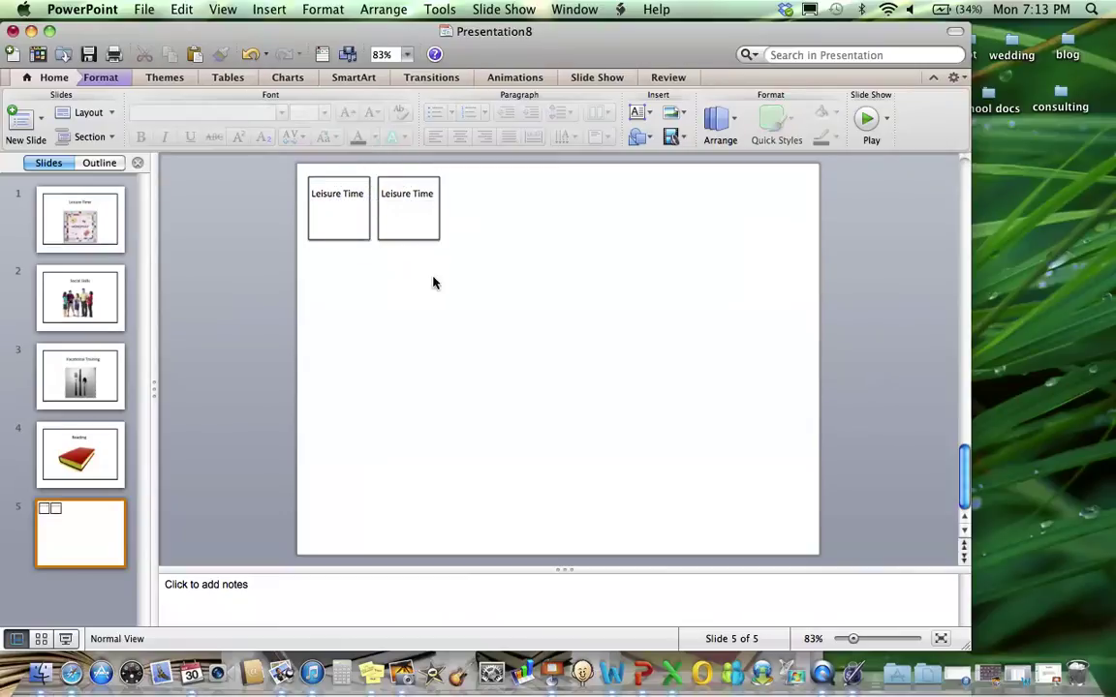
left_click_drag(423, 266, 336, 186)
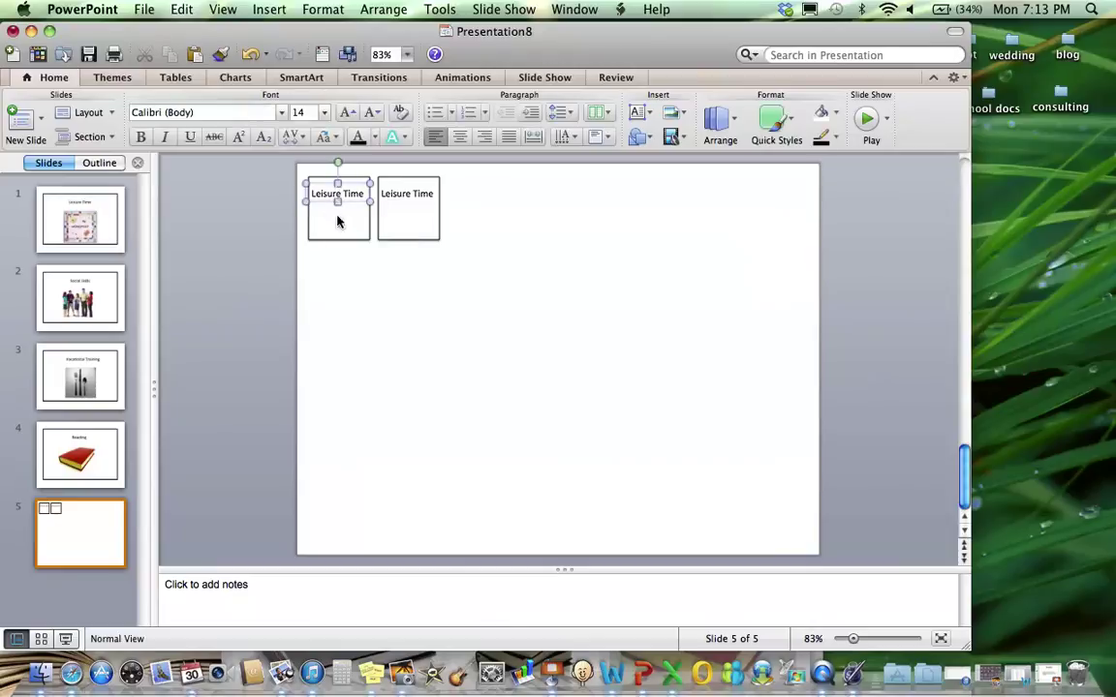
left_click(438, 233, "shift")
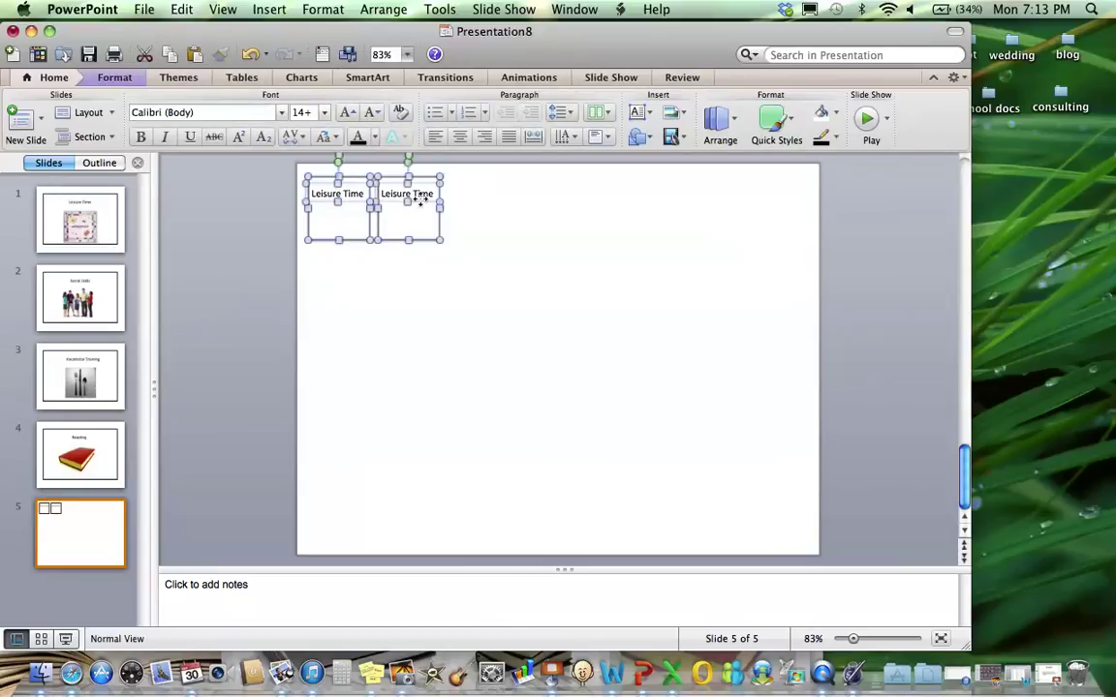
left_click(181, 8)
left_click(211, 90)
left_click(513, 263)
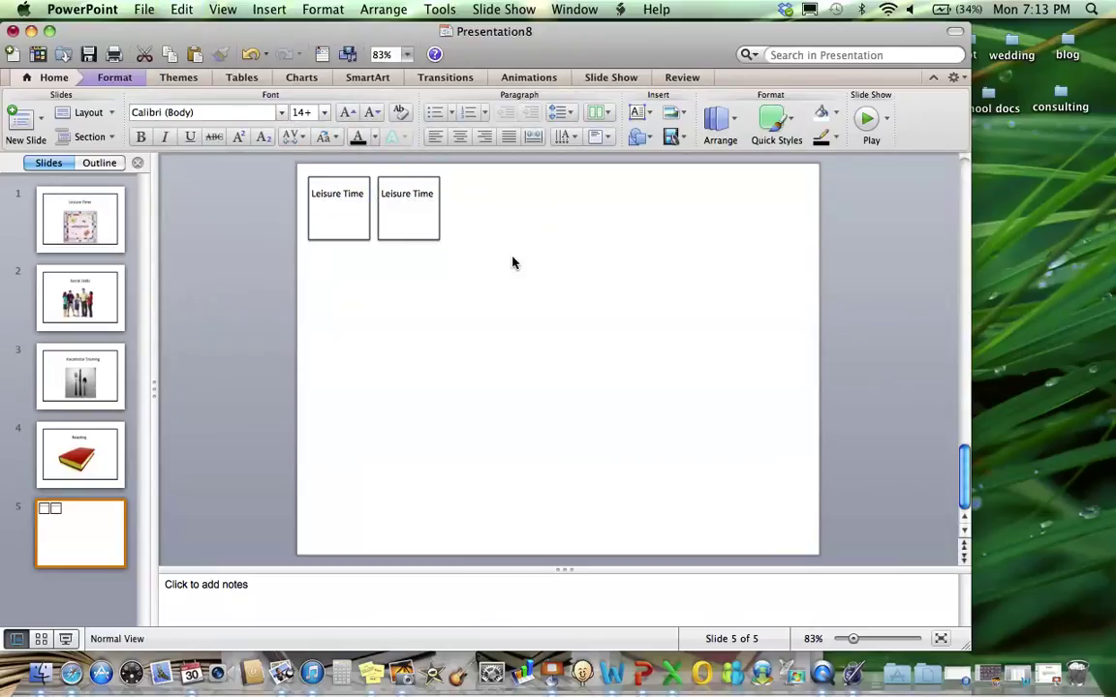
left_click(186, 8)
left_click(233, 134)
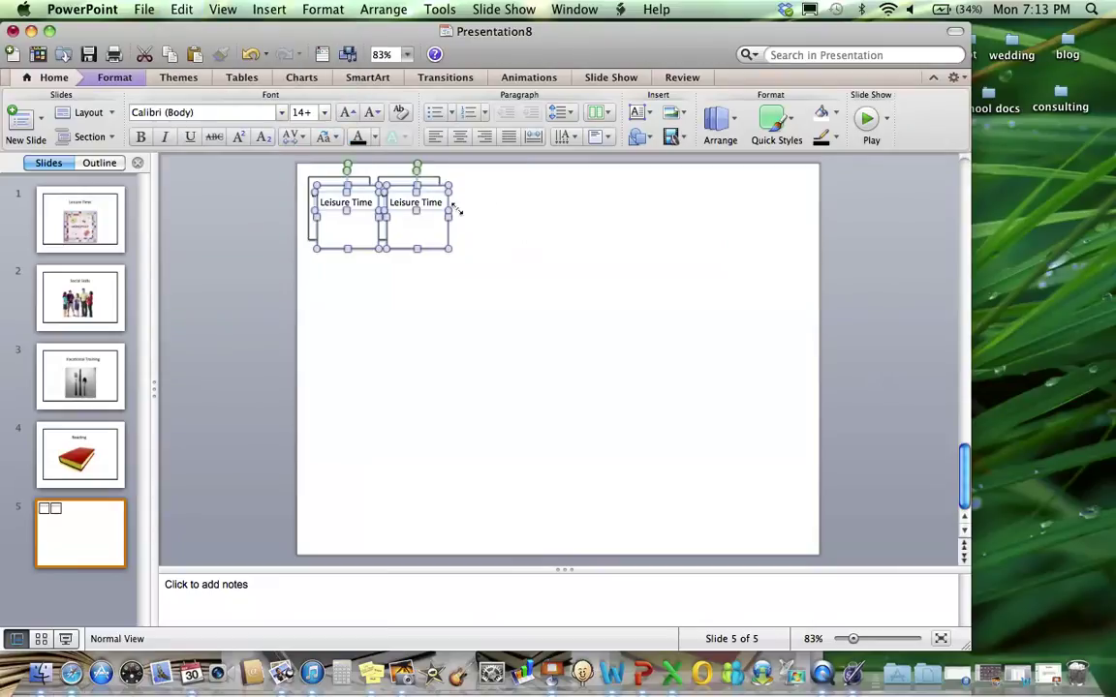
left_click_drag(434, 249, 562, 244)
left_click(560, 328)
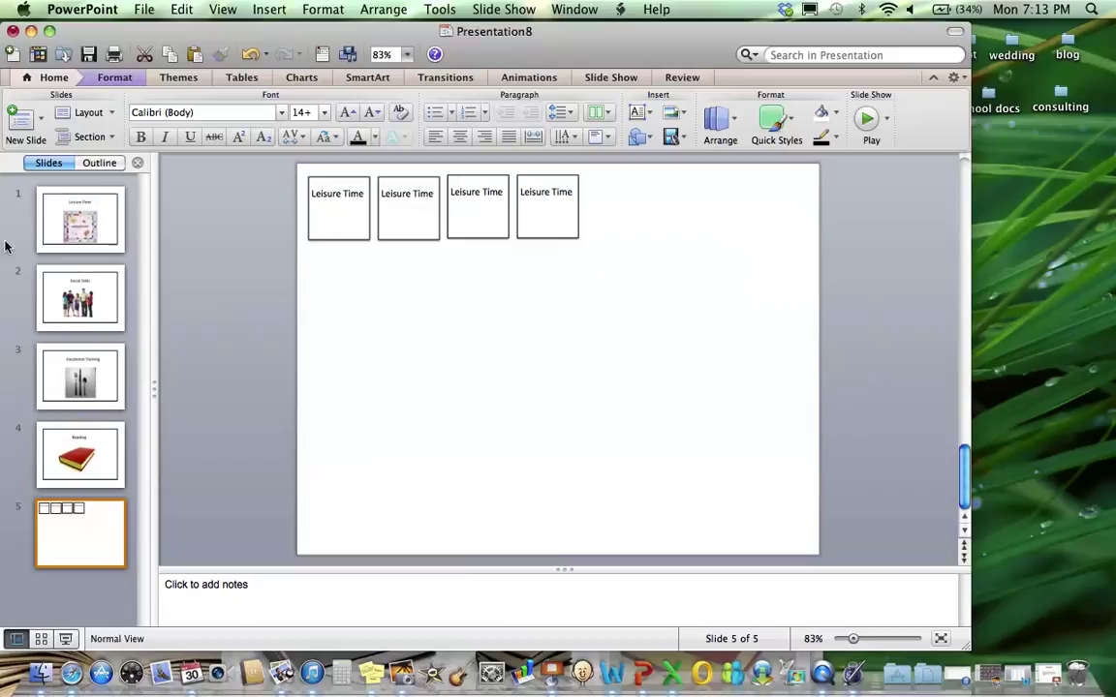
Step: Paste the Monopoly picture from slide 1 into the first box on slide 5
left_click(79, 219)
left_click(481, 389)
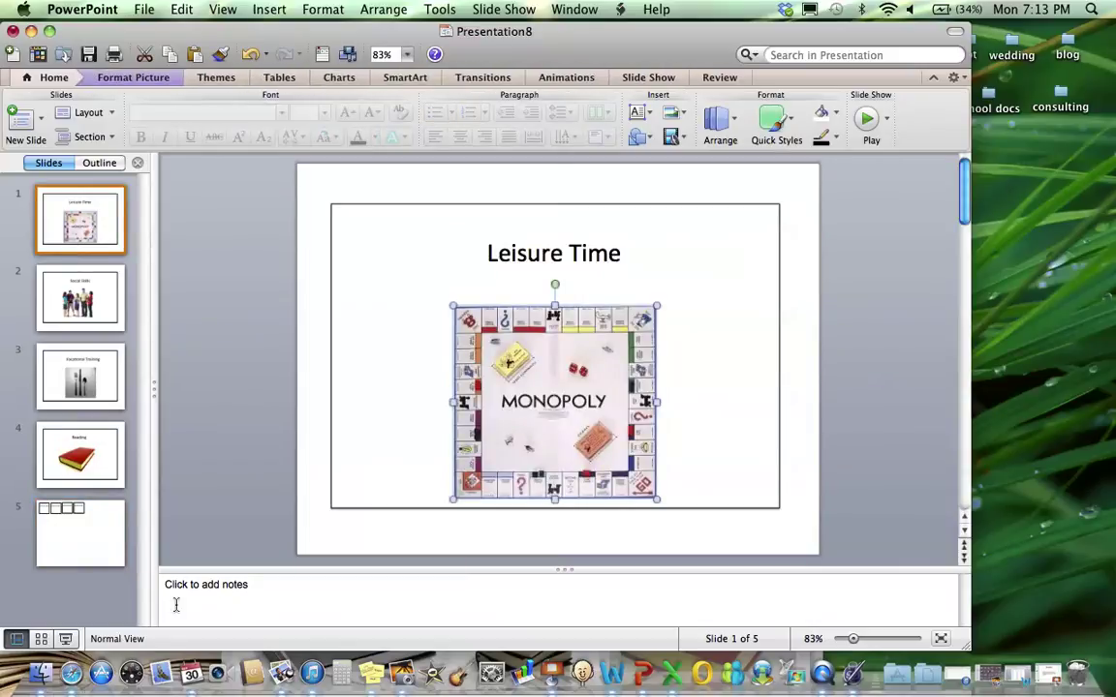
left_click(108, 545)
key("super+v")
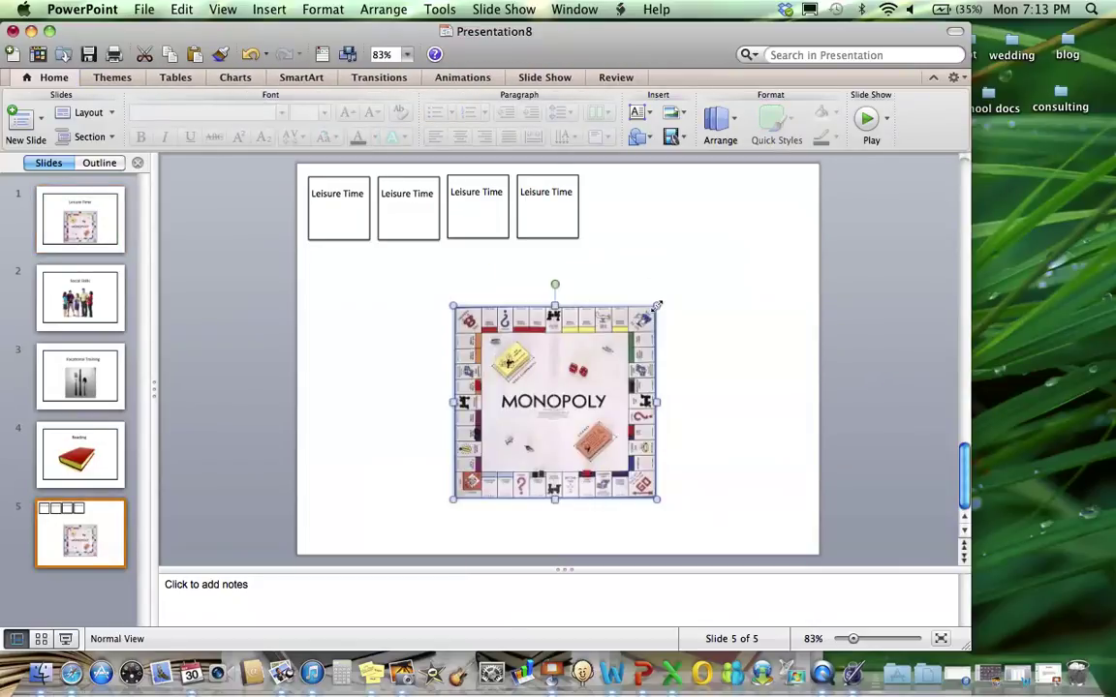
left_click_drag(656, 306, 349, 220)
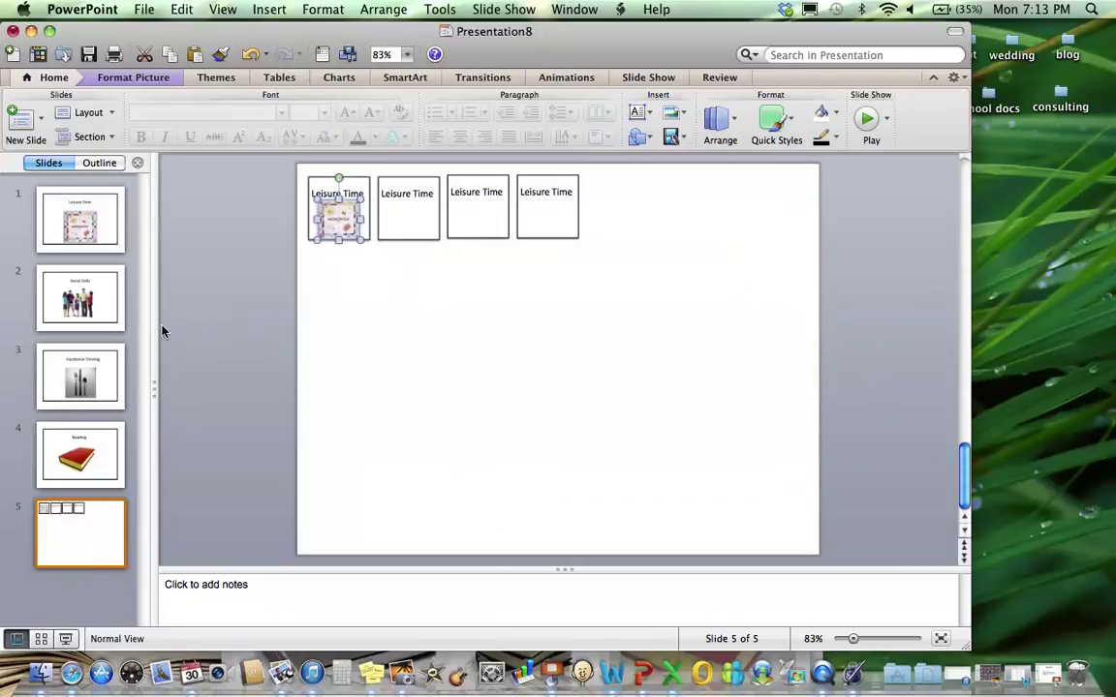
Step: Put the people picture from slide 2 into the second box and relabel it Social Skills
left_click(121, 305)
left_click(598, 423)
key("super+c")
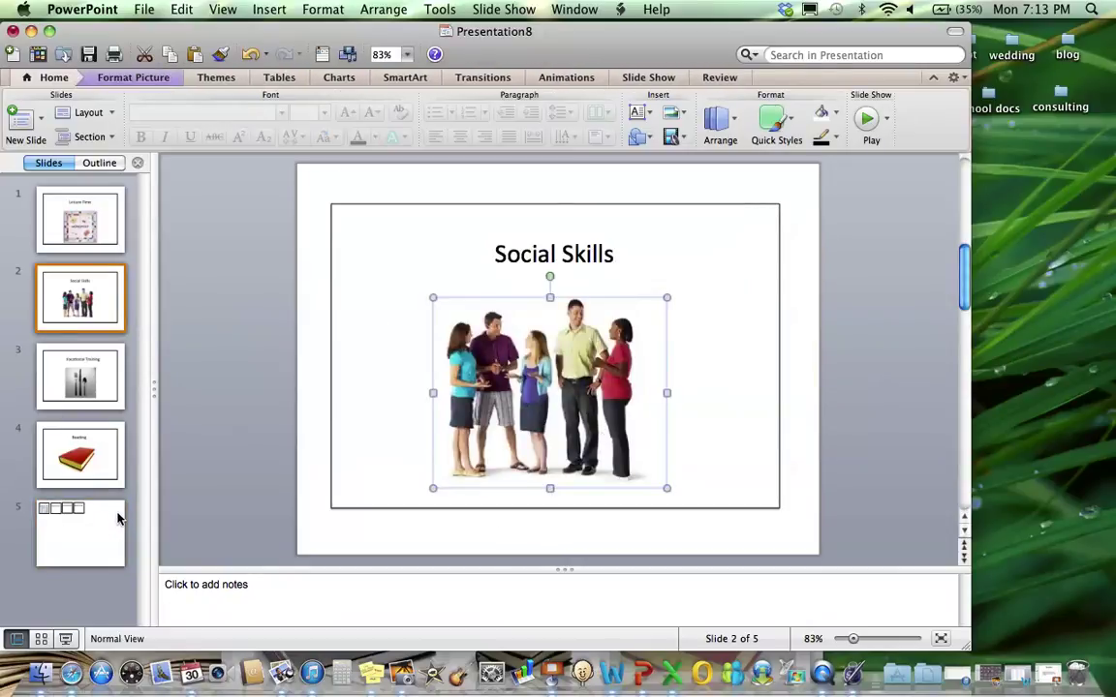
left_click(114, 523)
key("super+v")
left_click_drag(667, 298, 417, 194)
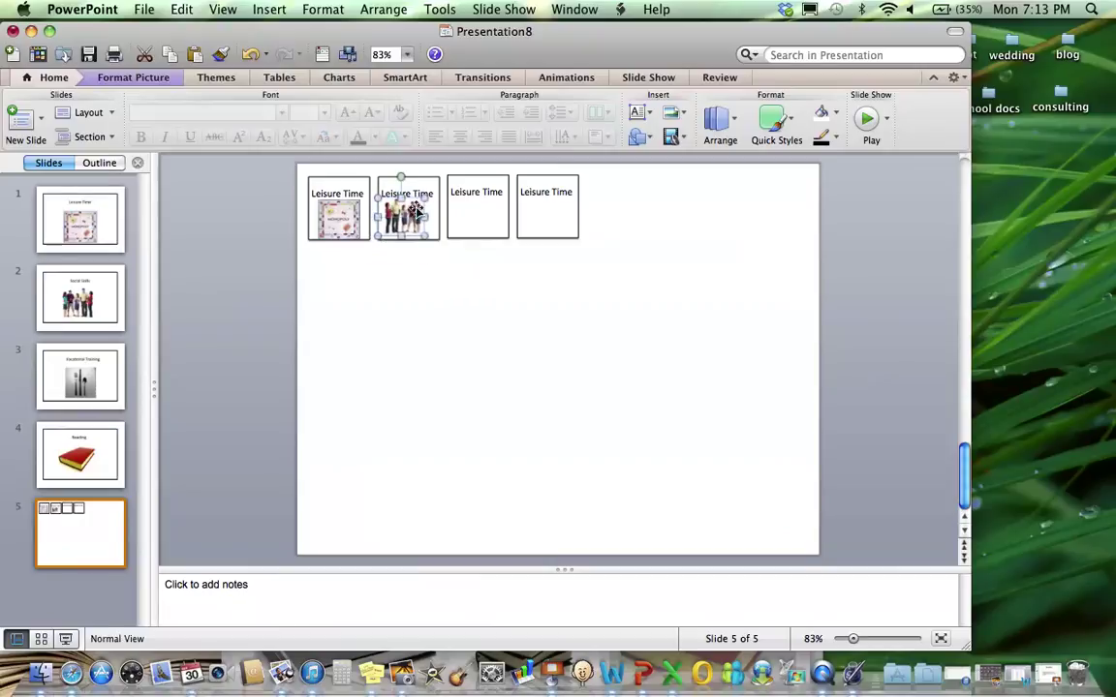
key("Right")
key("Right")
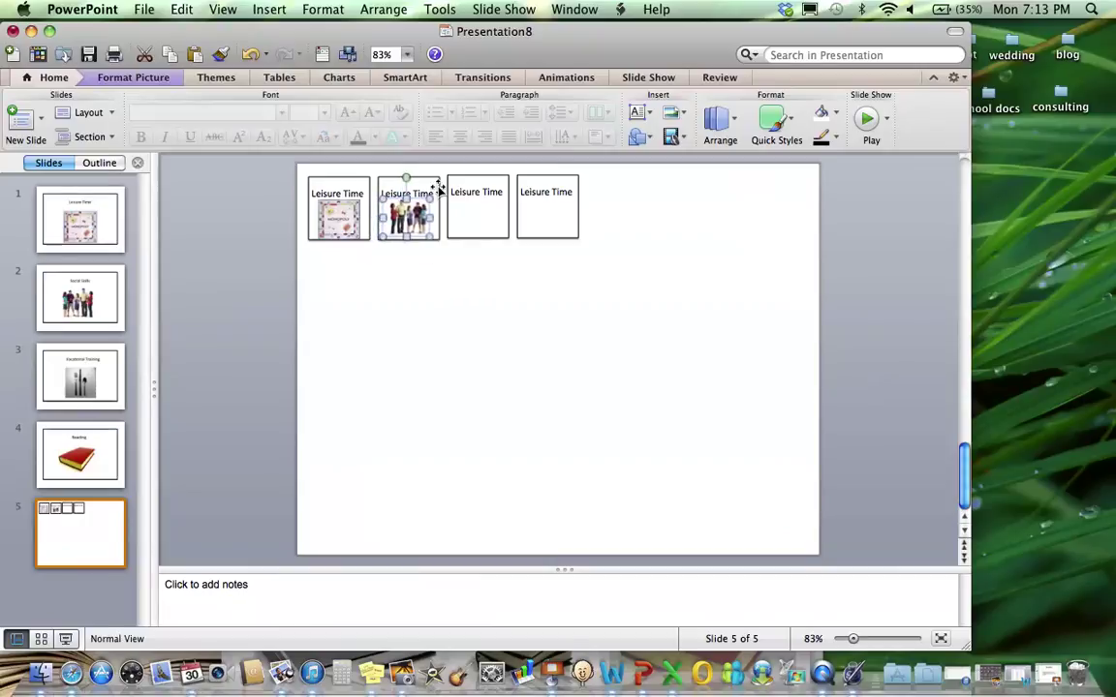
triple_click(416, 194)
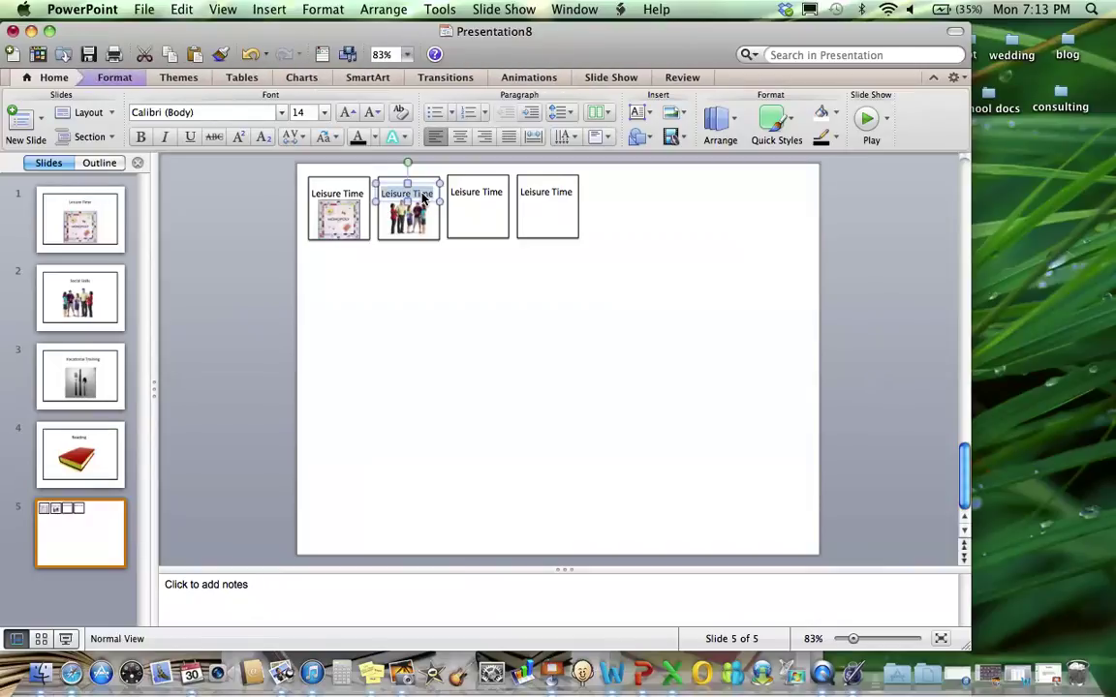
type("Social Skills")
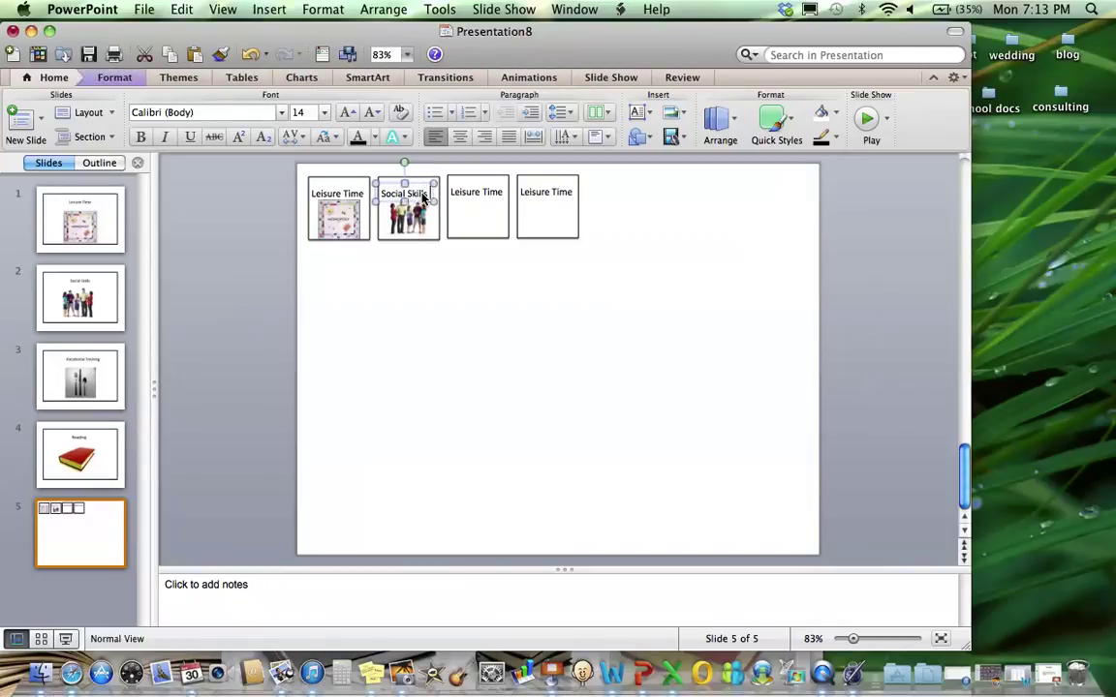
left_click_drag(424, 184, 427, 182)
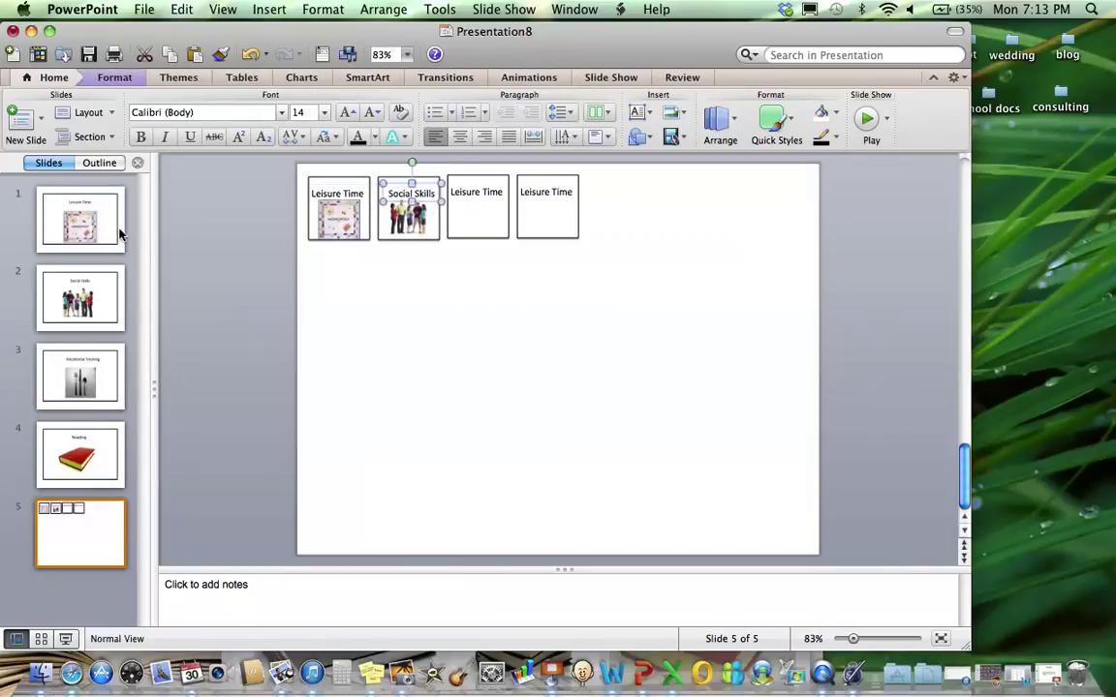
Step: Put the cutlery picture from slide 3 into the third box and relabel it Vocational
left_click(102, 382)
left_click(535, 376)
key("super+c")
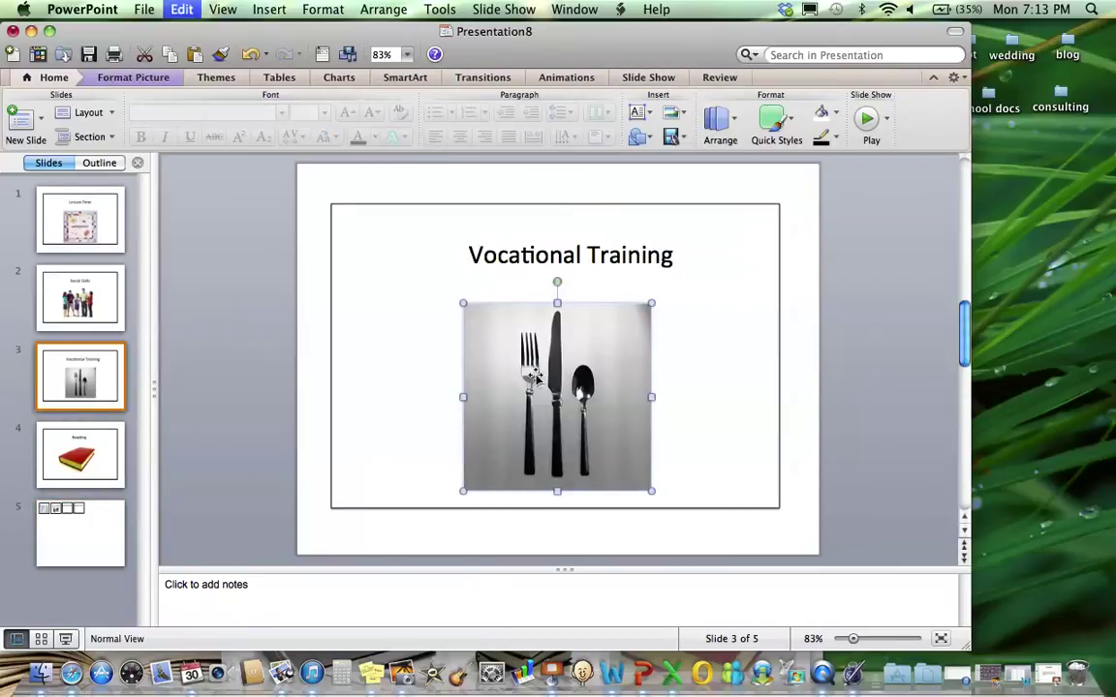
left_click(92, 548)
key("super+v")
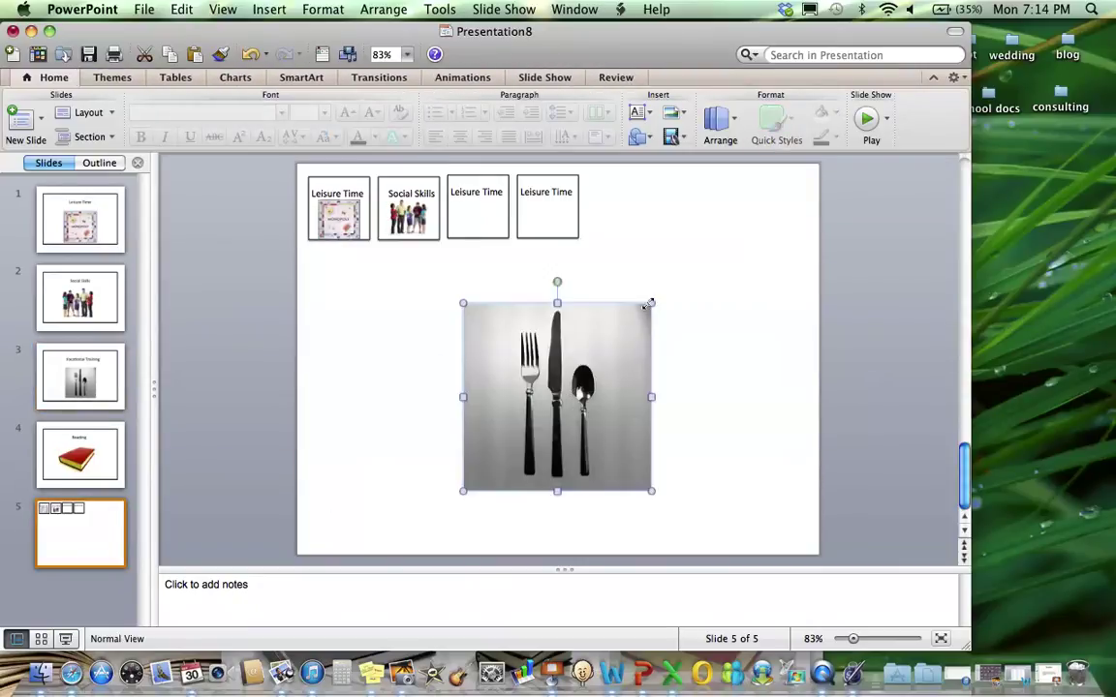
left_click_drag(650, 304, 479, 217)
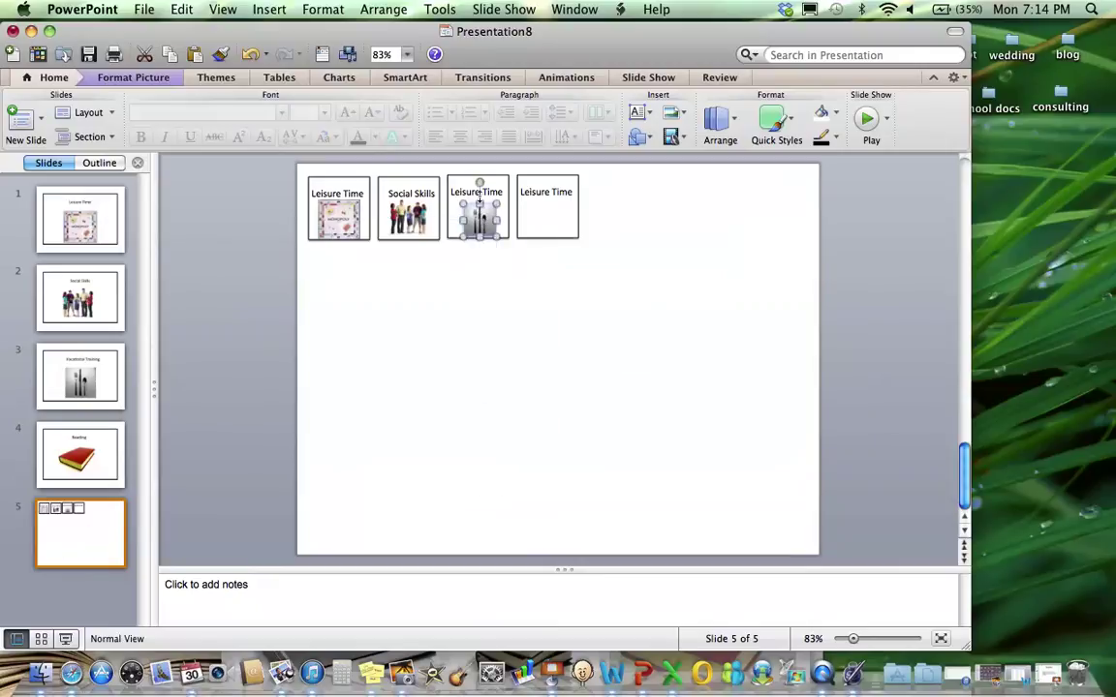
double_click(490, 193)
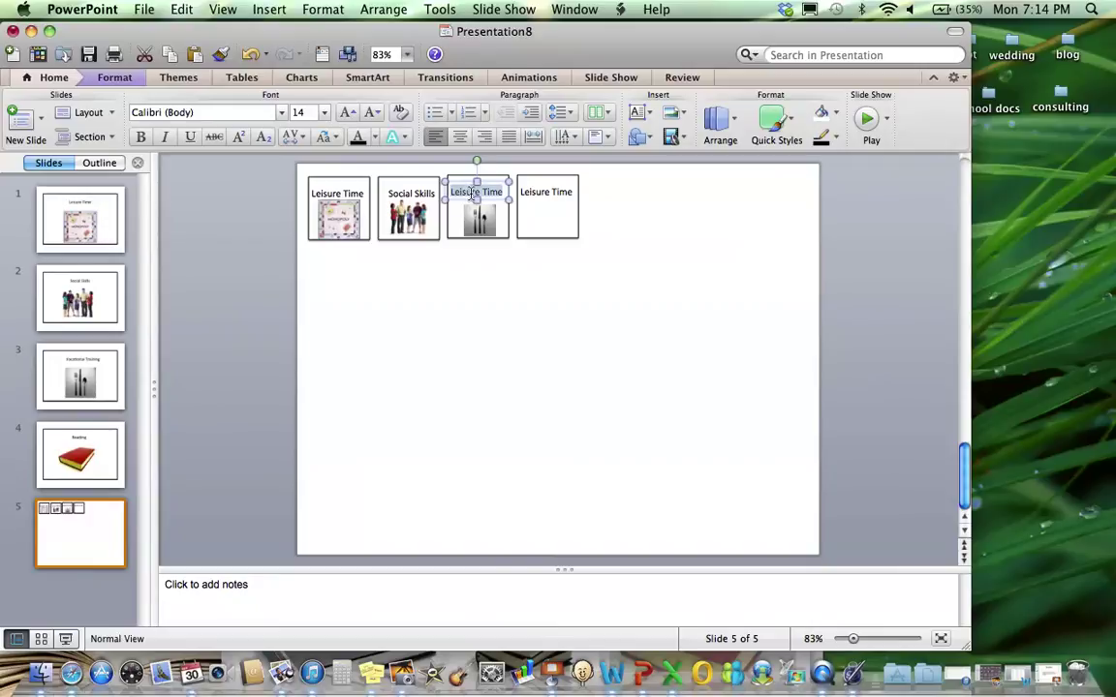
type("Vocational")
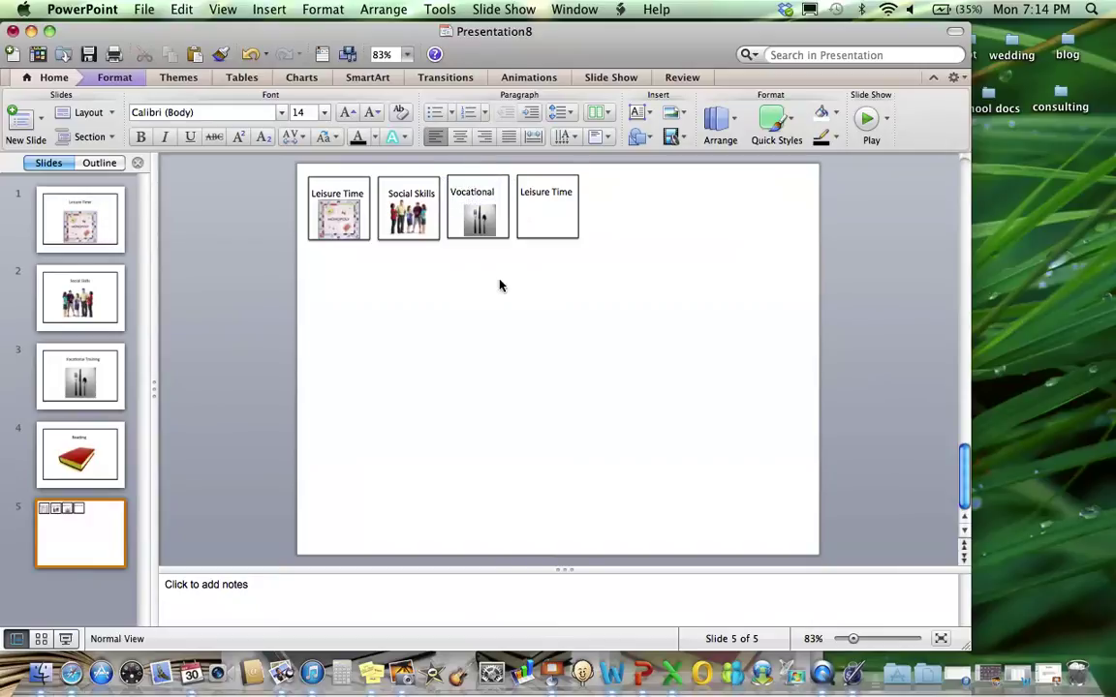
left_click_drag(485, 181, 494, 181)
Step: Select the red book picture on the Reading slide
left_click(110, 442)
left_click(403, 431)
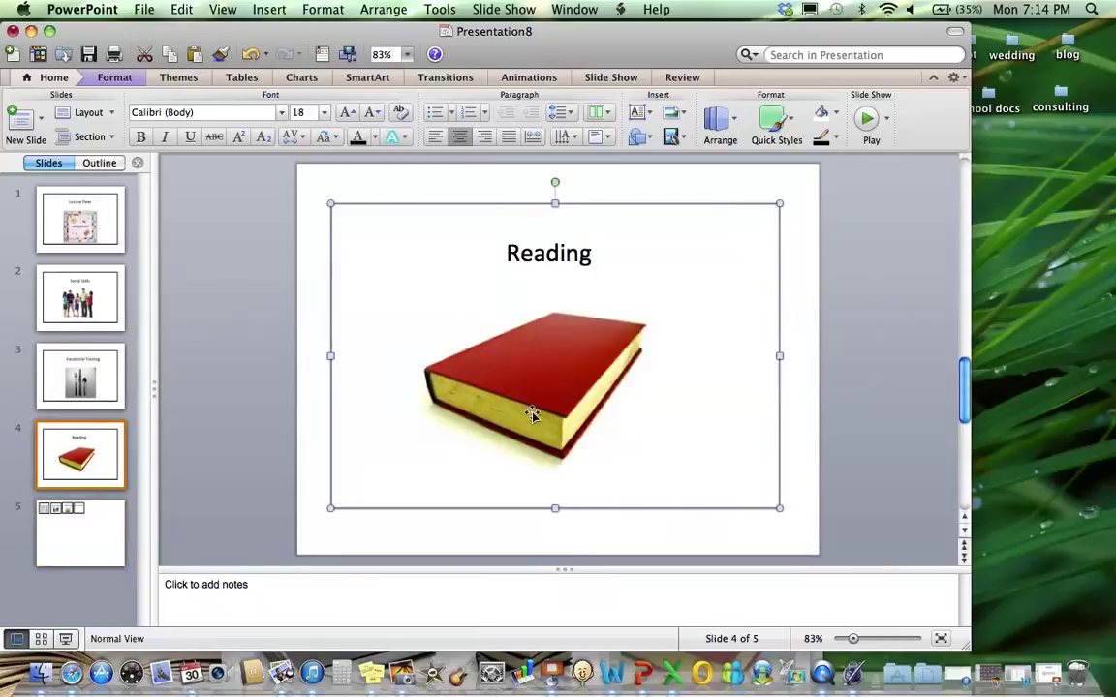
left_click(480, 370)
Step: Paste the book picture into the fourth box on slide 5 and relabel it Reading
left_click(82, 539)
key("super+v")
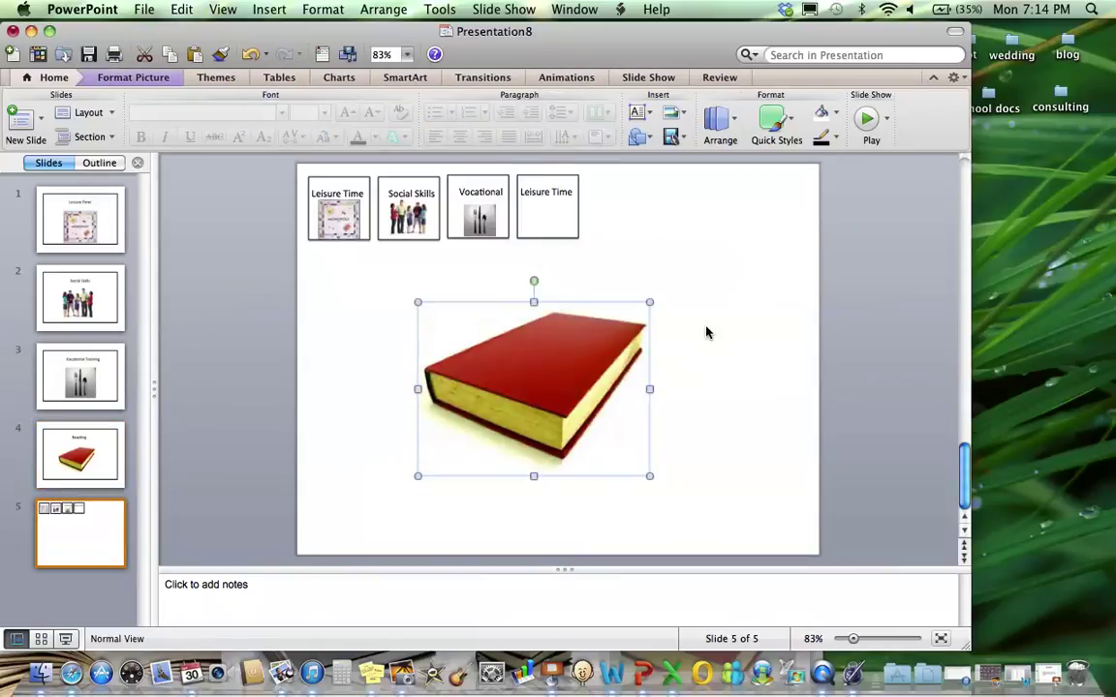
left_click_drag(649, 302, 552, 215)
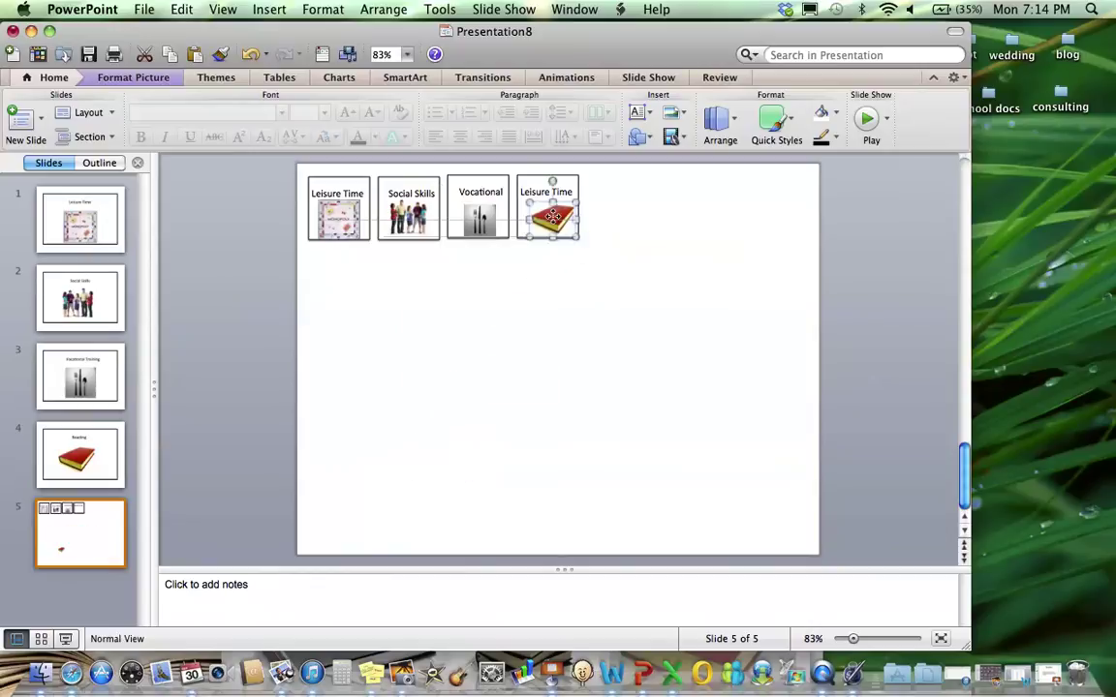
left_click(563, 192)
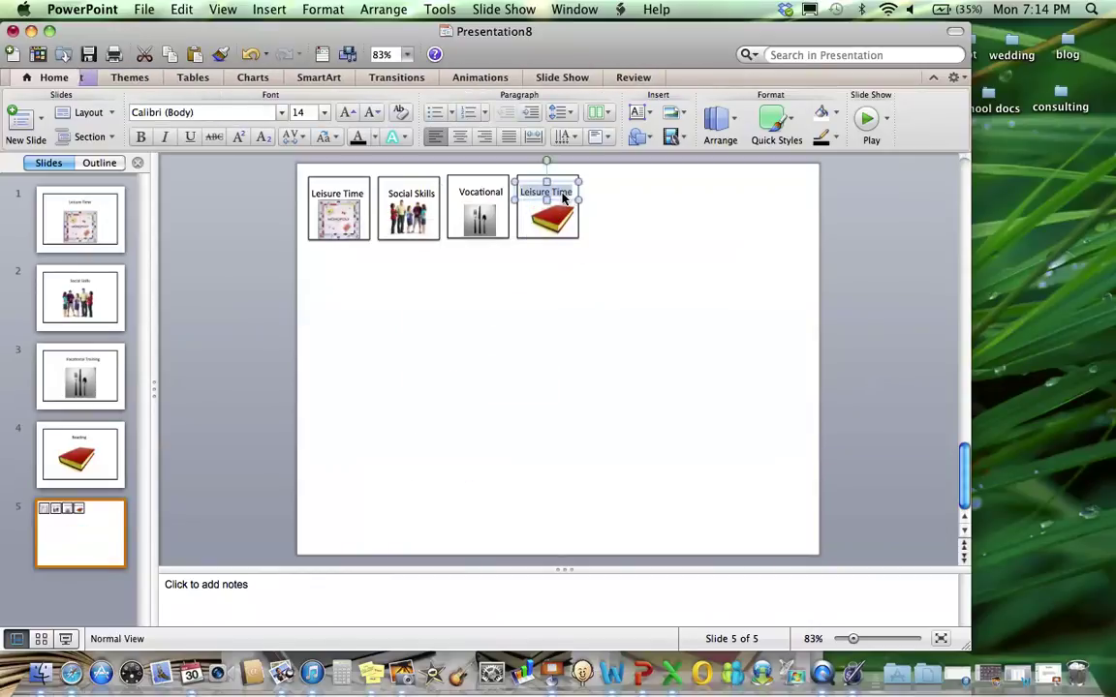
type("Reading")
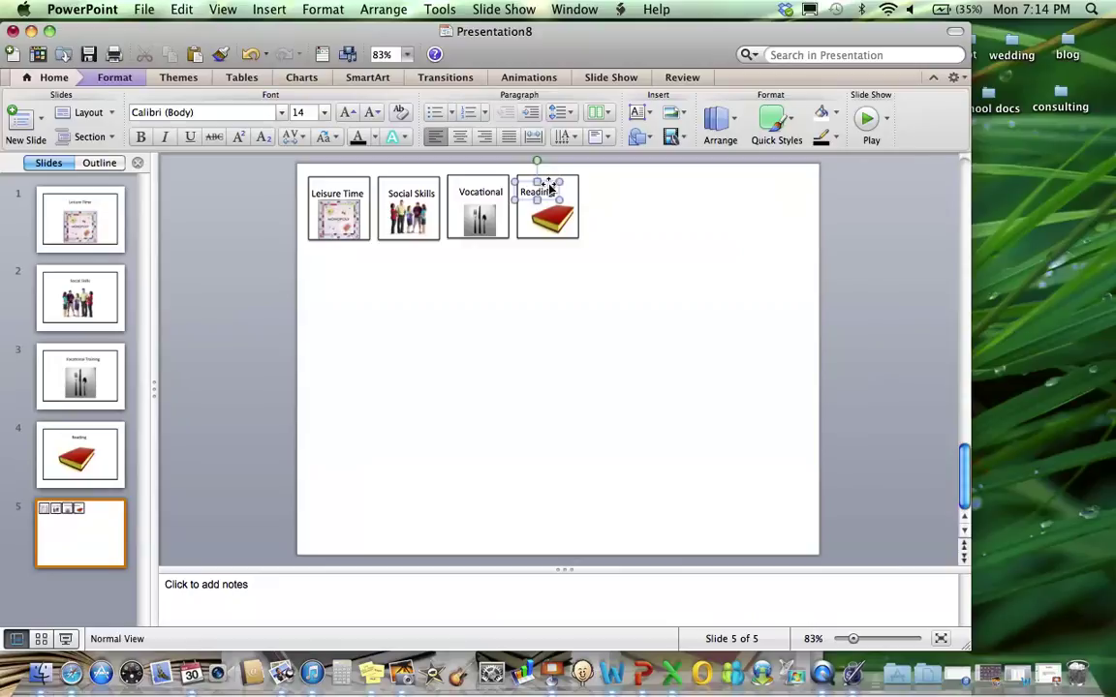
left_click_drag(549, 187, 559, 181)
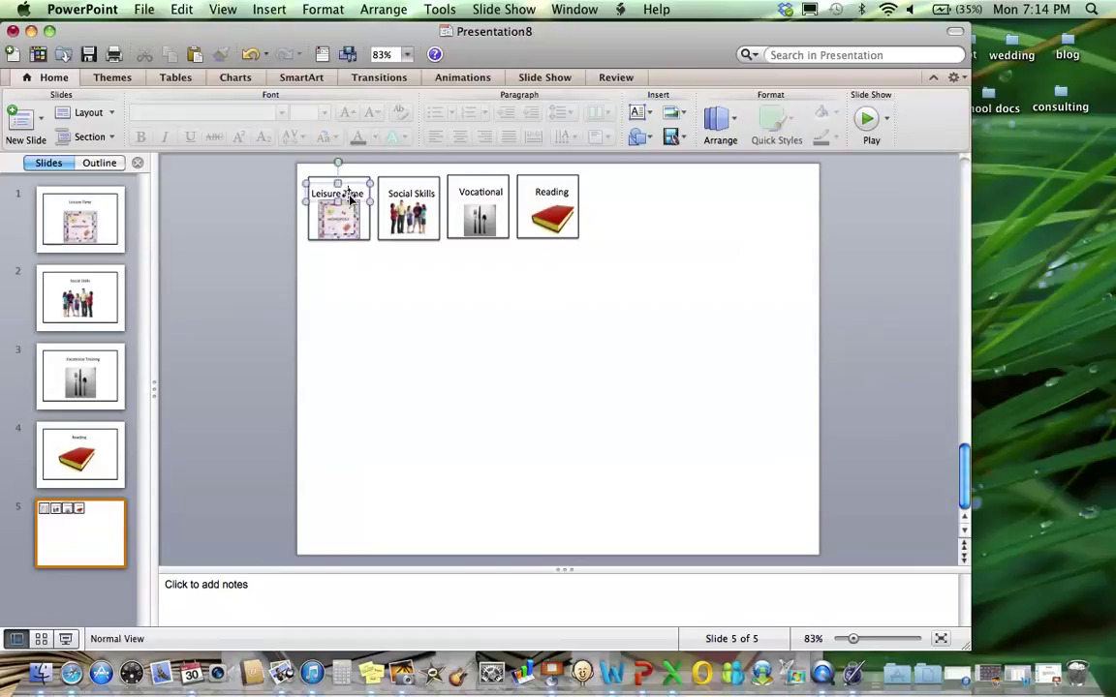
left_click(415, 324)
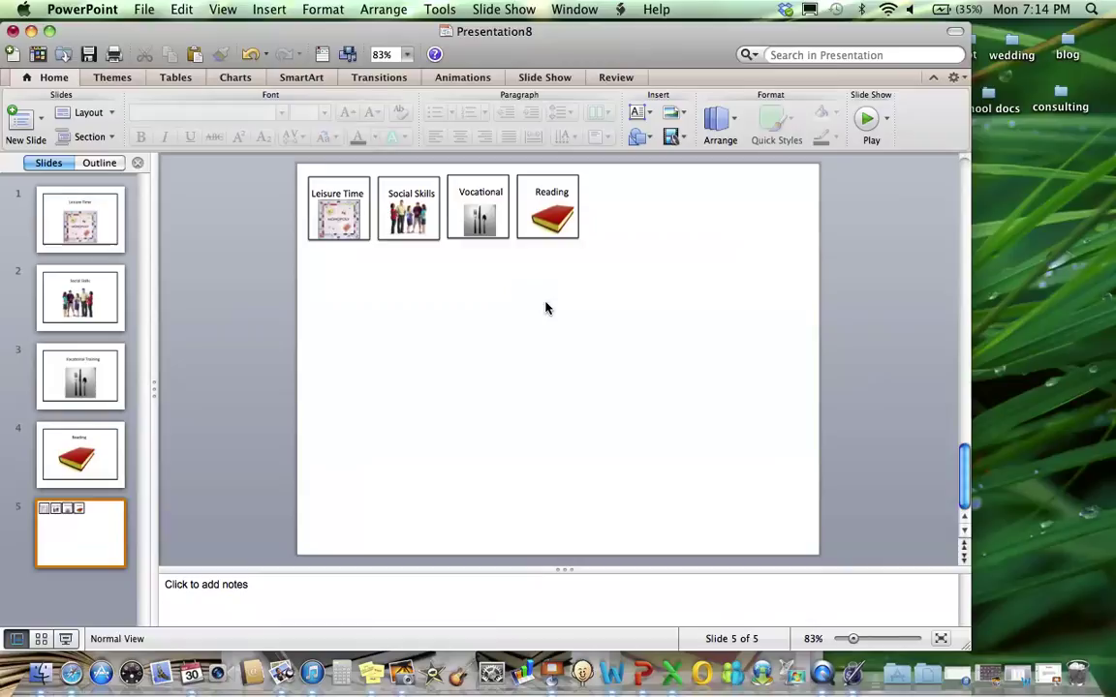
left_click(447, 206)
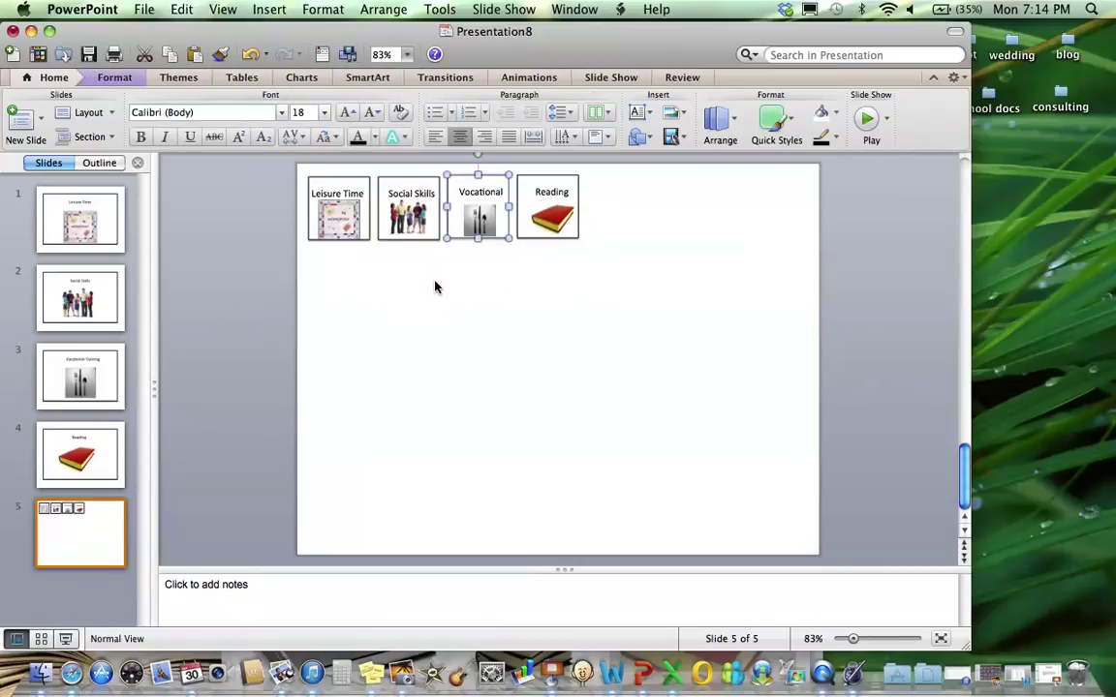
left_click(435, 287)
Step: Check the Social Skills slide, then return to slide 5 with its four labelled picture boxes
left_click(102, 322)
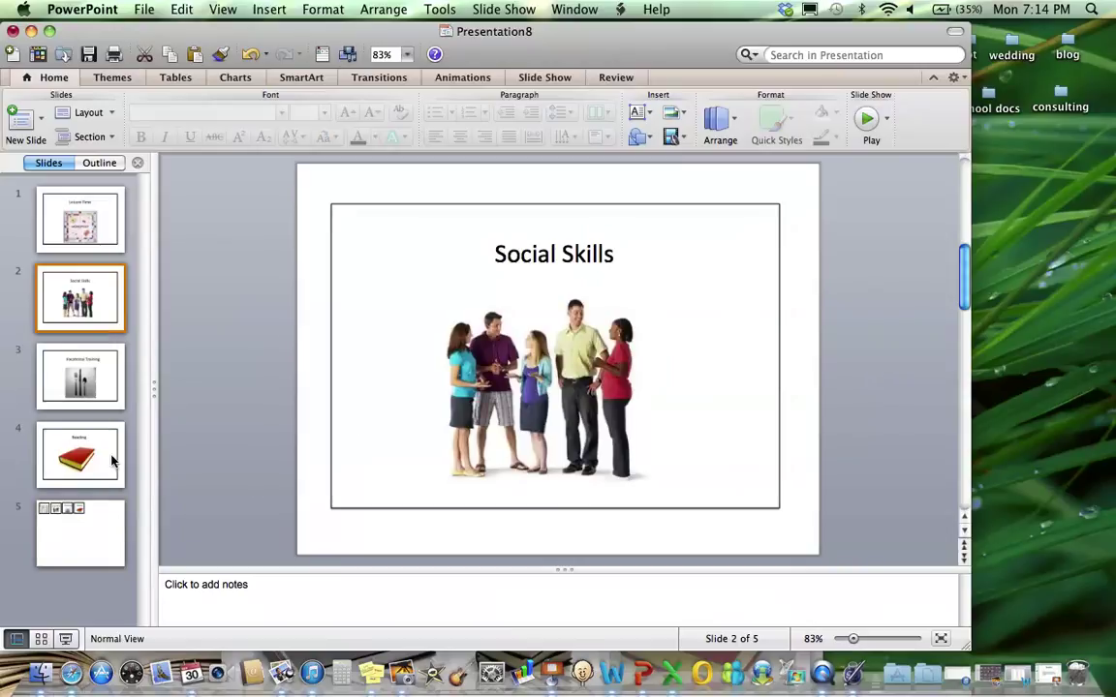
left_click(94, 515)
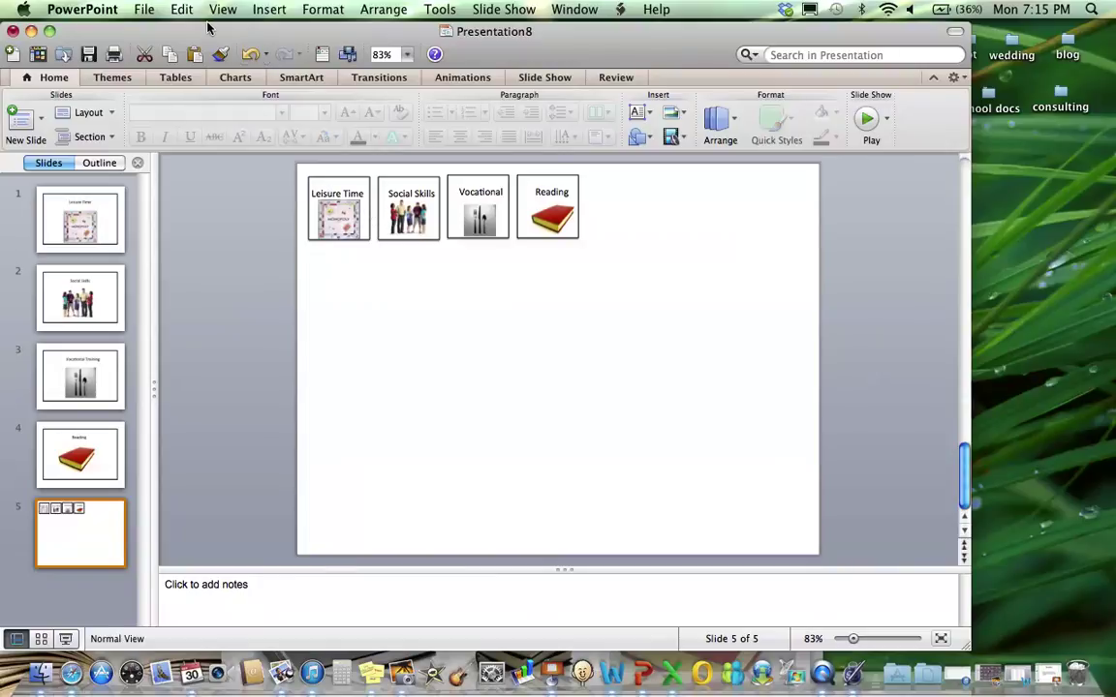
Step: Create a new presentation and delete its title and subtitle placeholders
left_click_drag(211, 32, 406, 30)
left_click(143, 8)
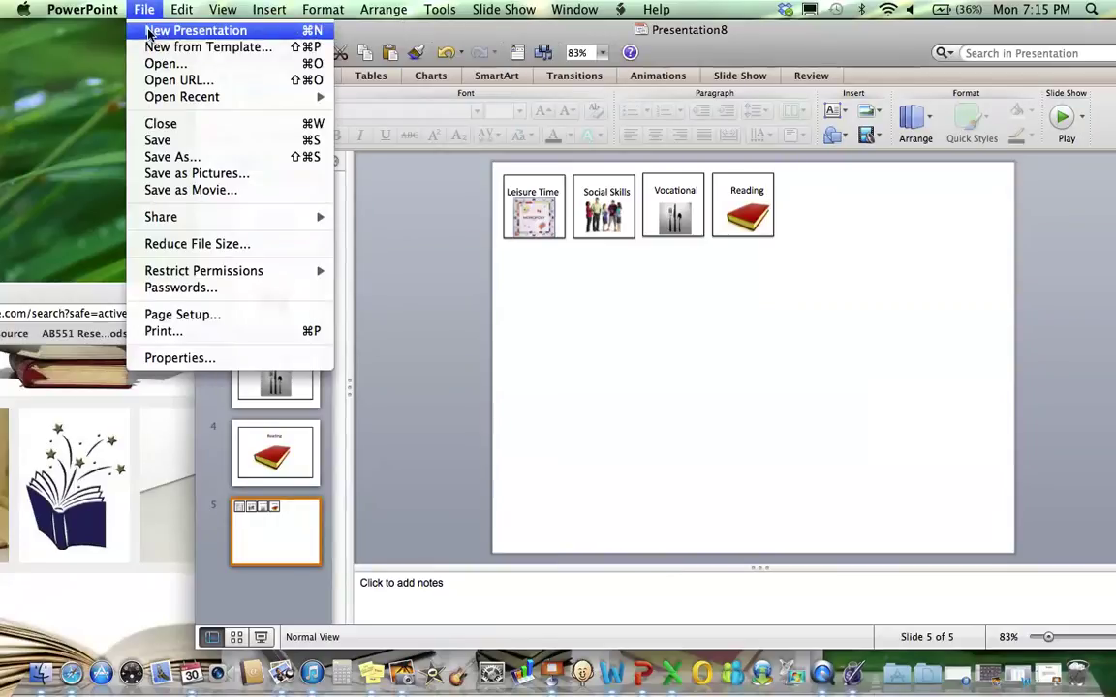
left_click(155, 30)
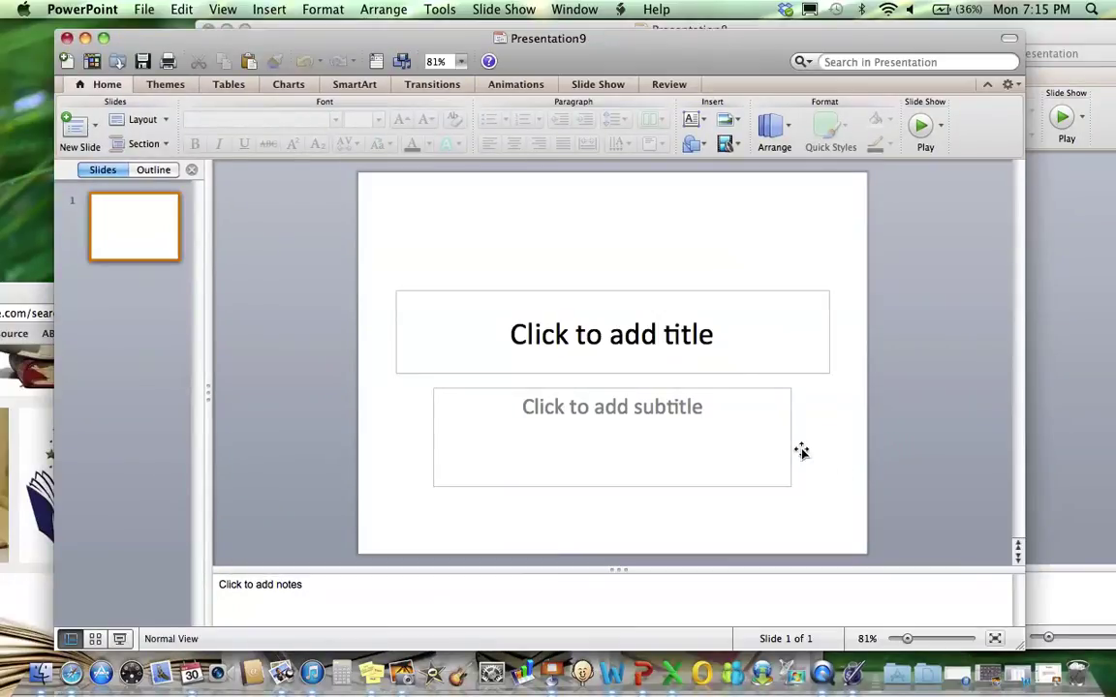
left_click(793, 444)
left_click(811, 373, "shift")
key("Delete")
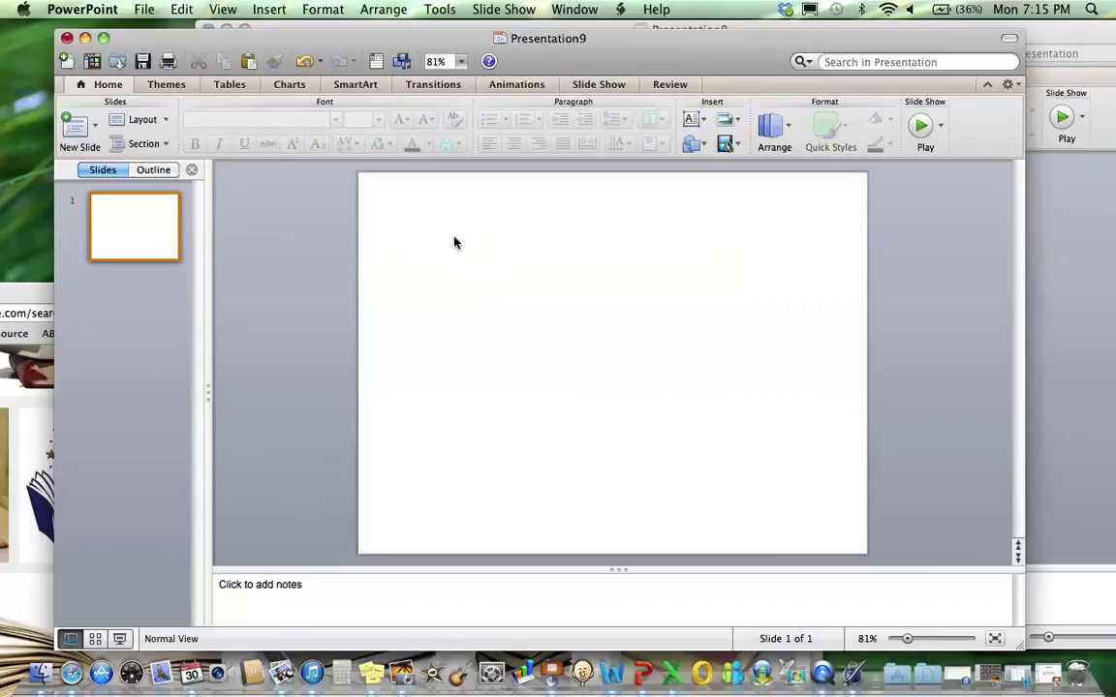
Step: Set the new slide to 7.5-by-10-inch portrait in Page Setup and narrow the window
left_click_drag(277, 39, 249, 31)
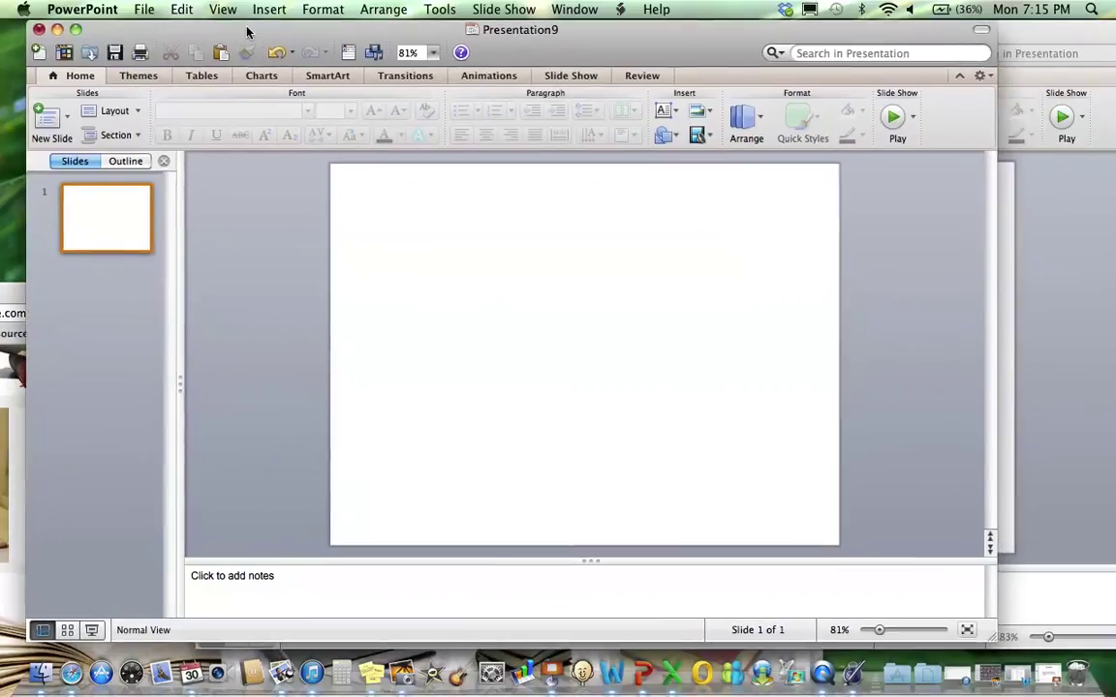
left_click(144, 9)
left_click(207, 315)
left_click(533, 368)
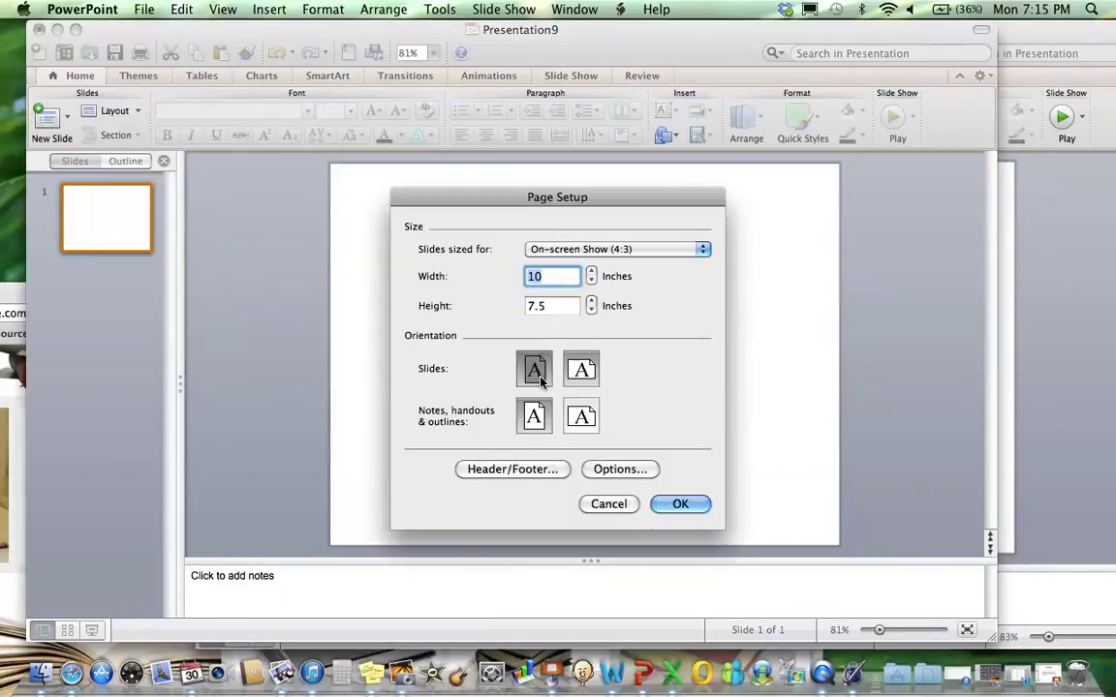
left_click(681, 505)
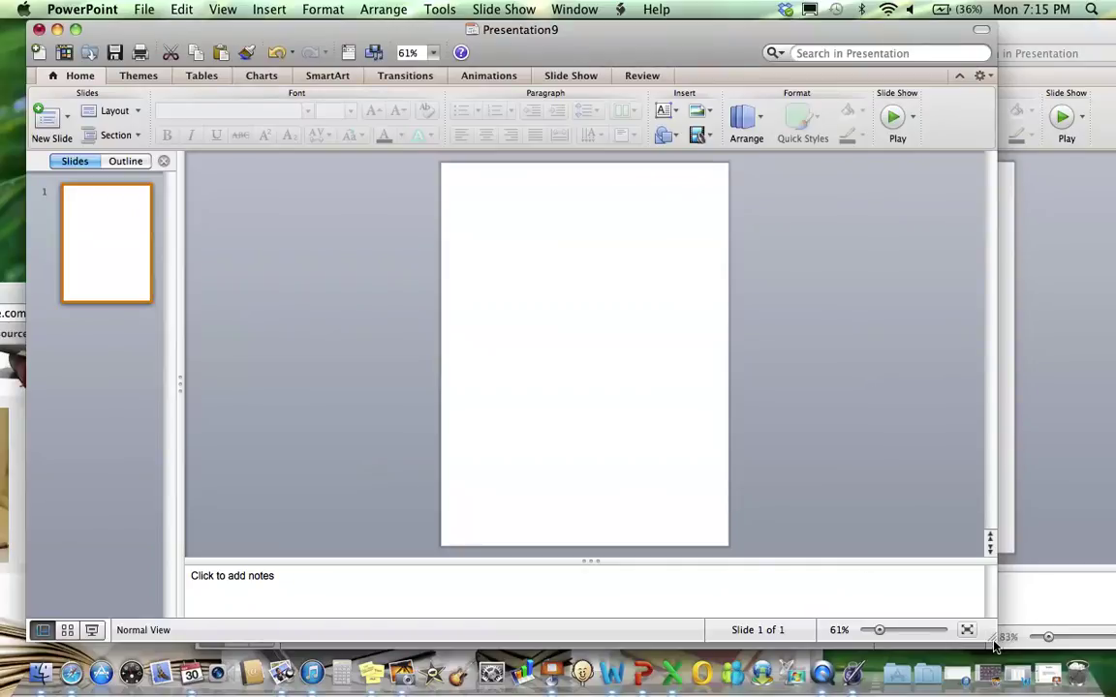
left_click_drag(994, 646, 693, 666)
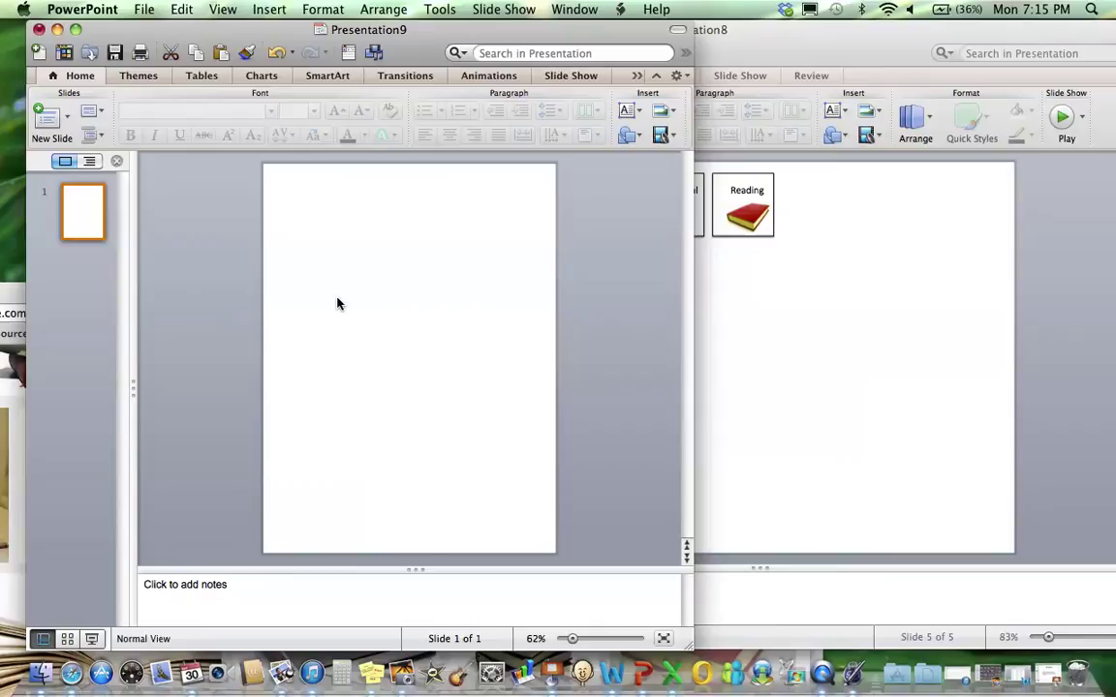
Step: Add a text box heading 'Monday's Schedule for' plus the student's name, fix the typo, and move it up-left
left_click(268, 10)
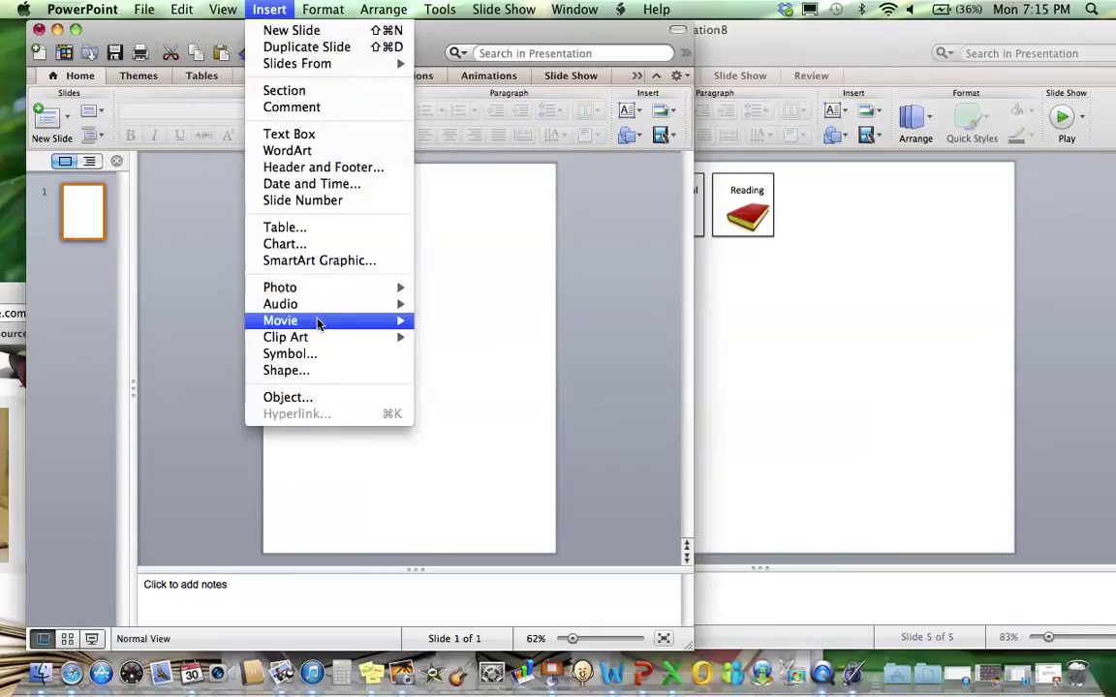
left_click(291, 133)
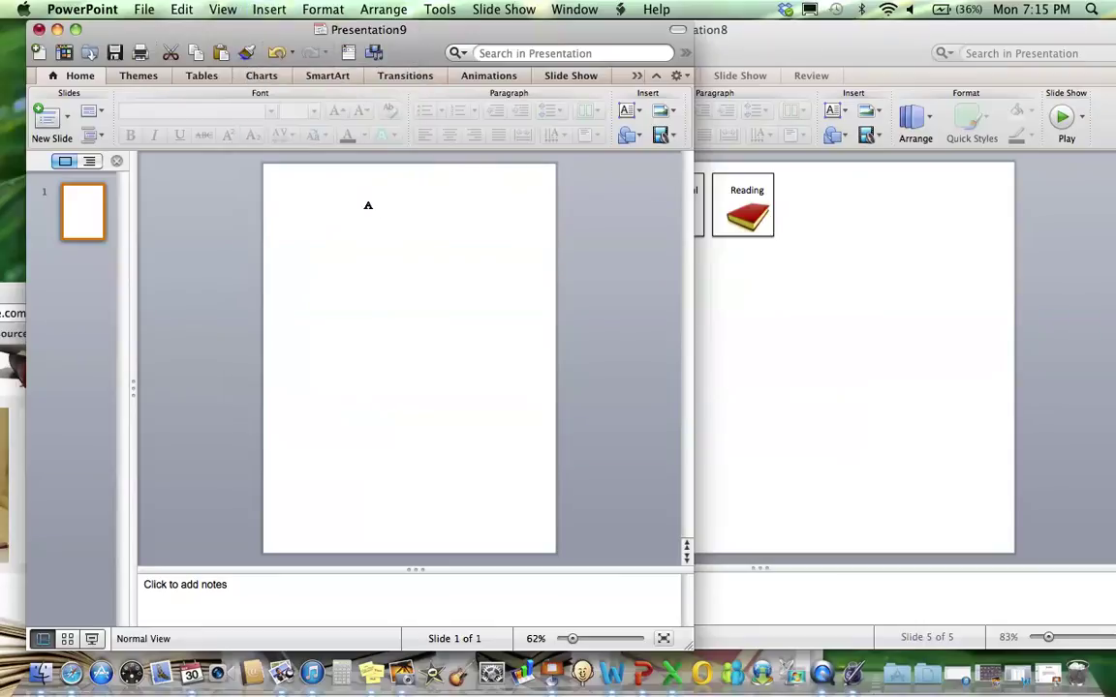
left_click(374, 213)
type("Monday's")
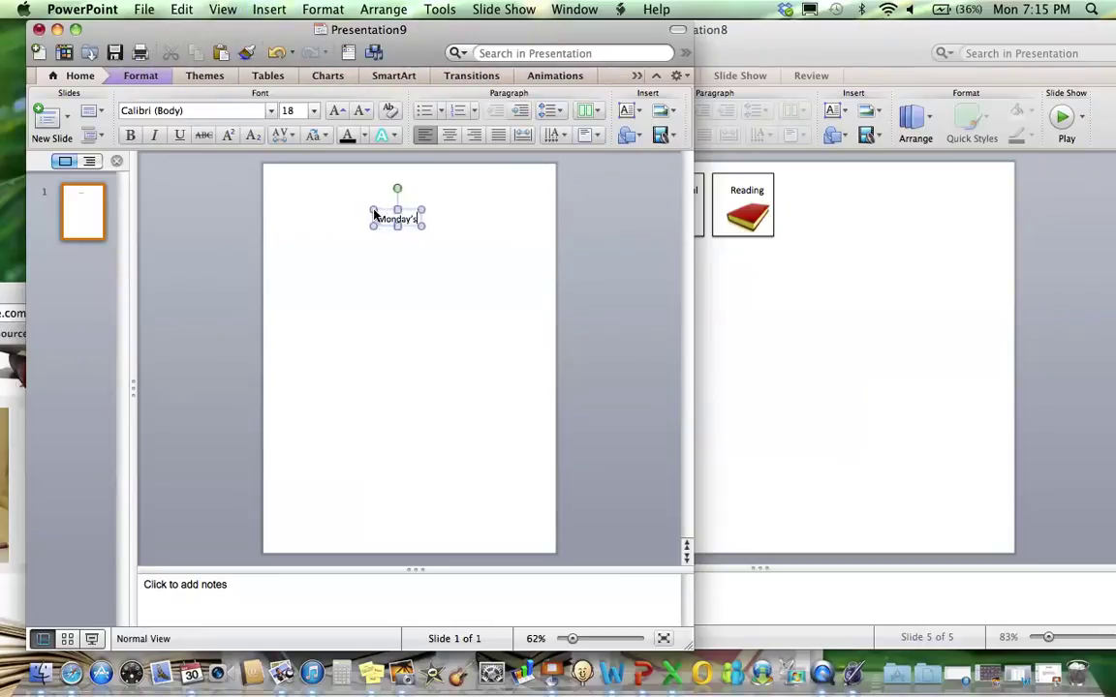
type(" Schedule OFr")
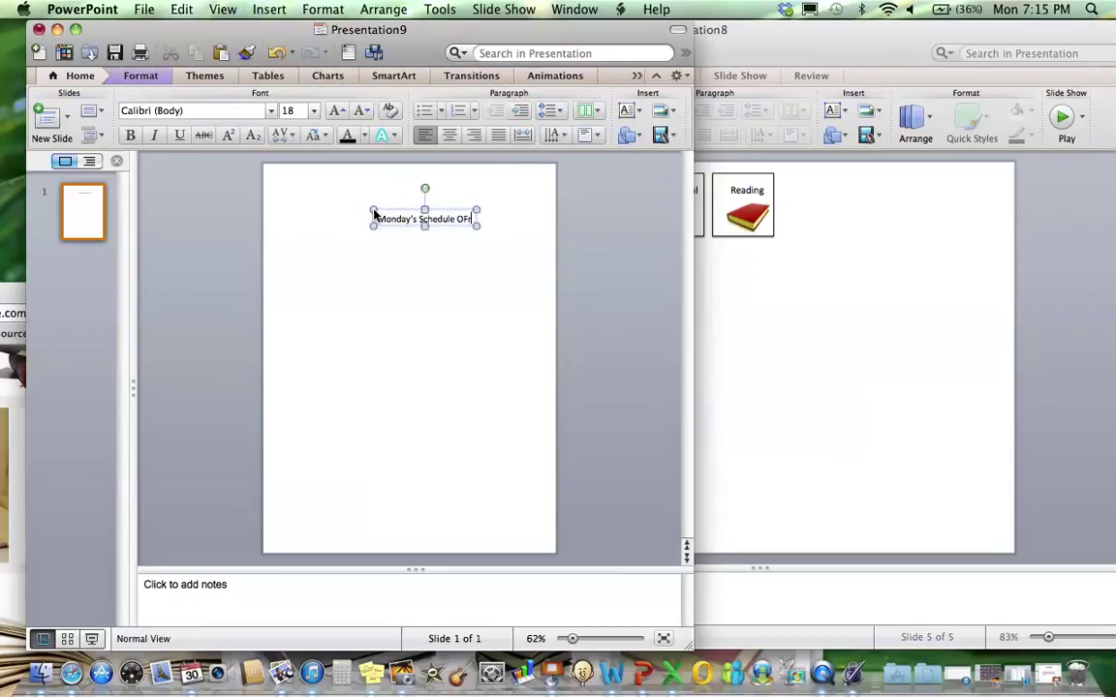
key("BackSpace")
key("BackSpace")
key("BackSpace")
type("for Mary")
left_click_drag(474, 212, 431, 192)
Step: In Presentation8, select the Leisure Time, Social Skills, Vocational and Reading pictures
left_click(814, 294)
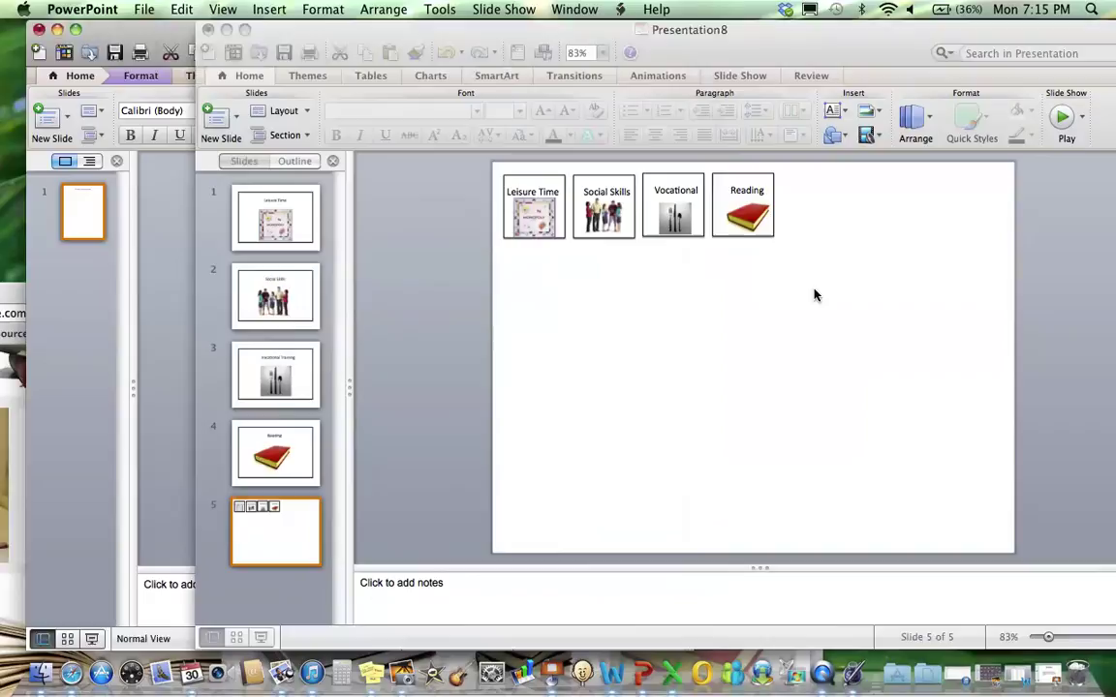
left_click_drag(822, 310, 516, 190)
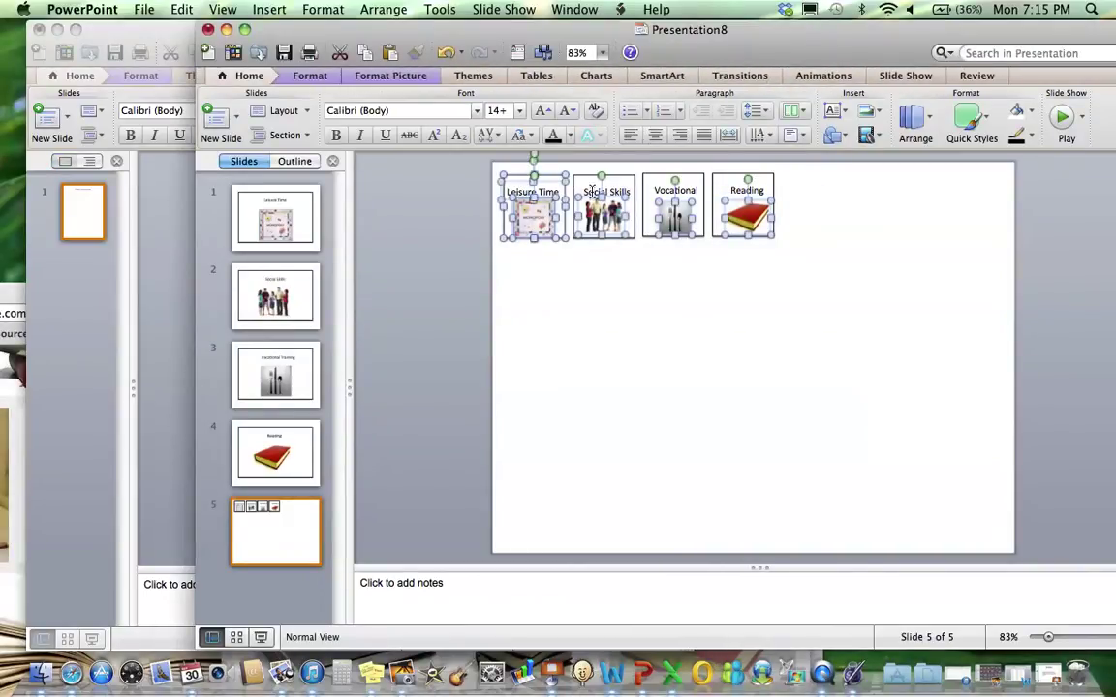
left_click(648, 192, "shift")
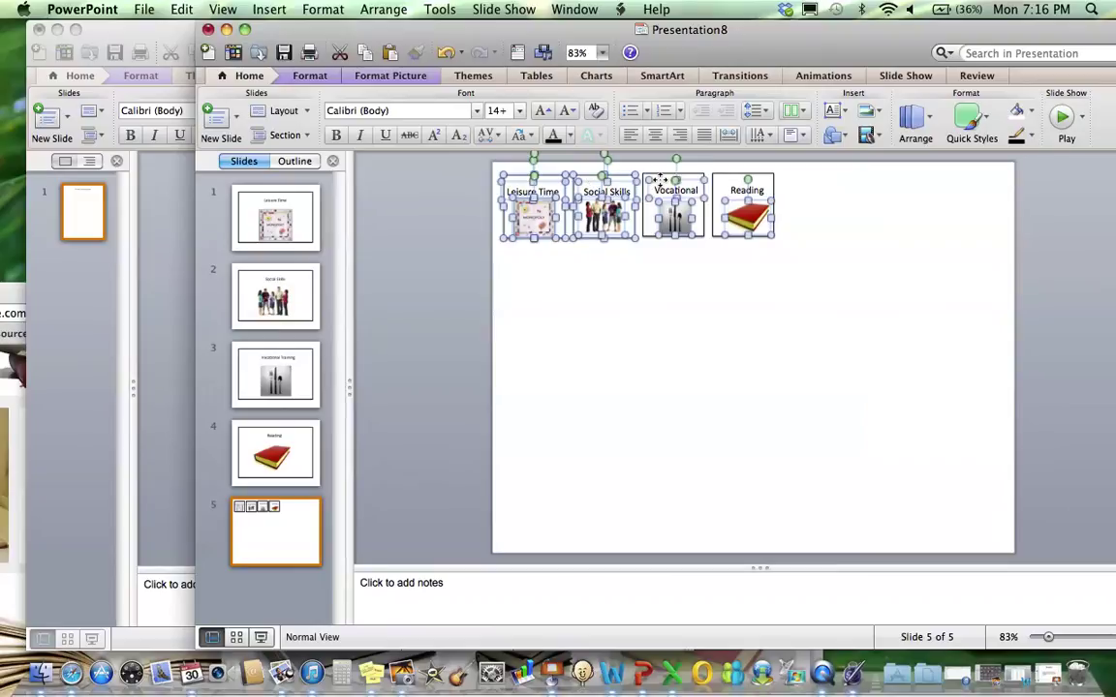
left_click(738, 206, "shift")
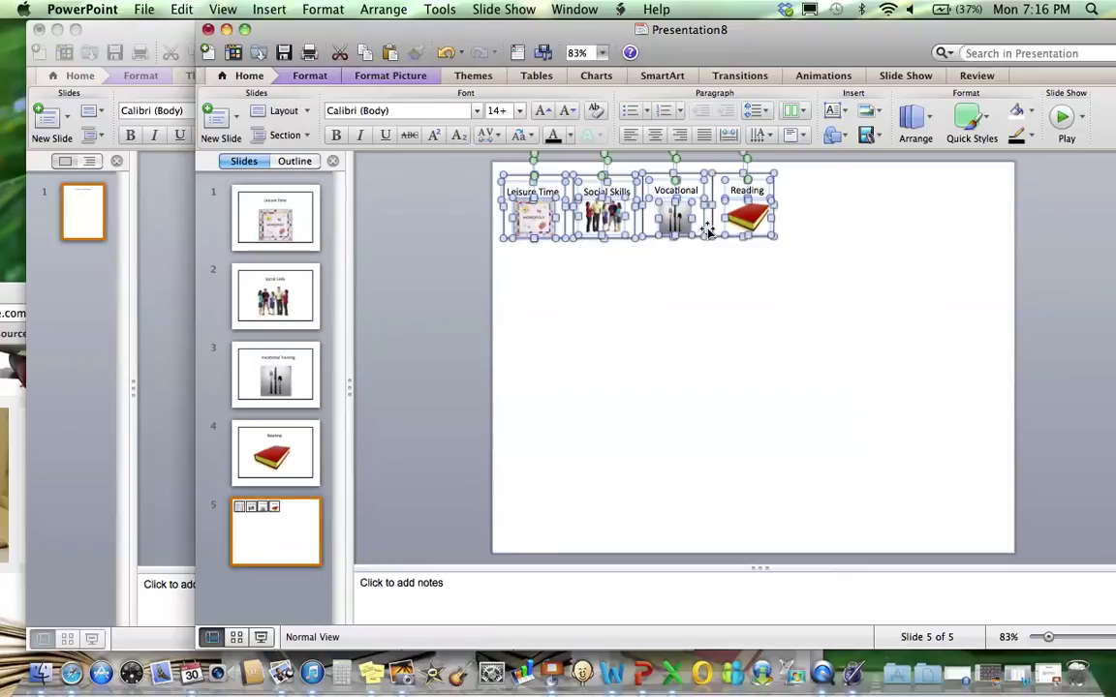
Step: Paste the four pictures into Presentation9 and position them below the heading
left_click(144, 292)
key("super+v")
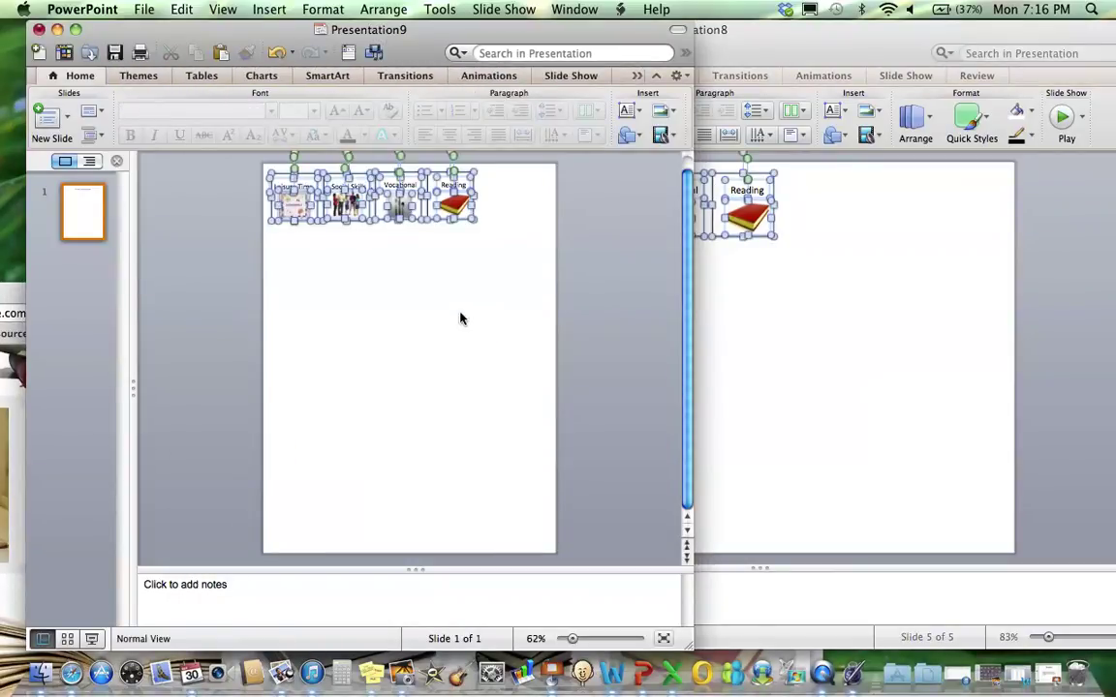
left_click_drag(451, 215, 471, 264)
left_click(493, 327)
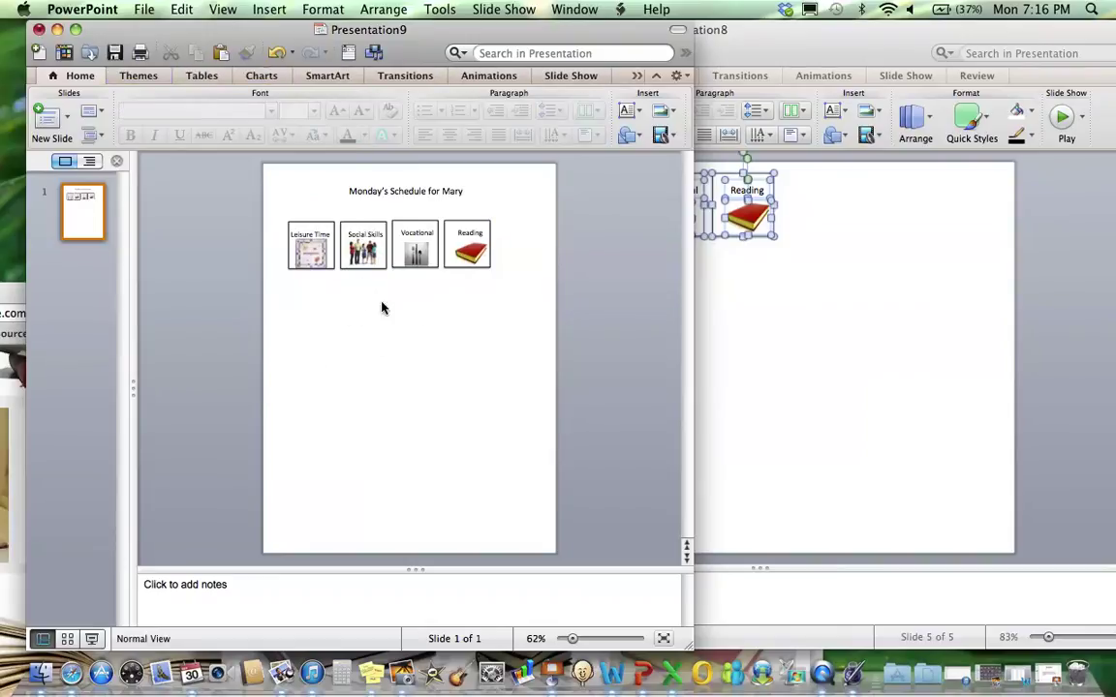
Step: Move the Social Skills box with its label directly under Leisure Time
left_click_drag(382, 303, 363, 244)
left_click(365, 237)
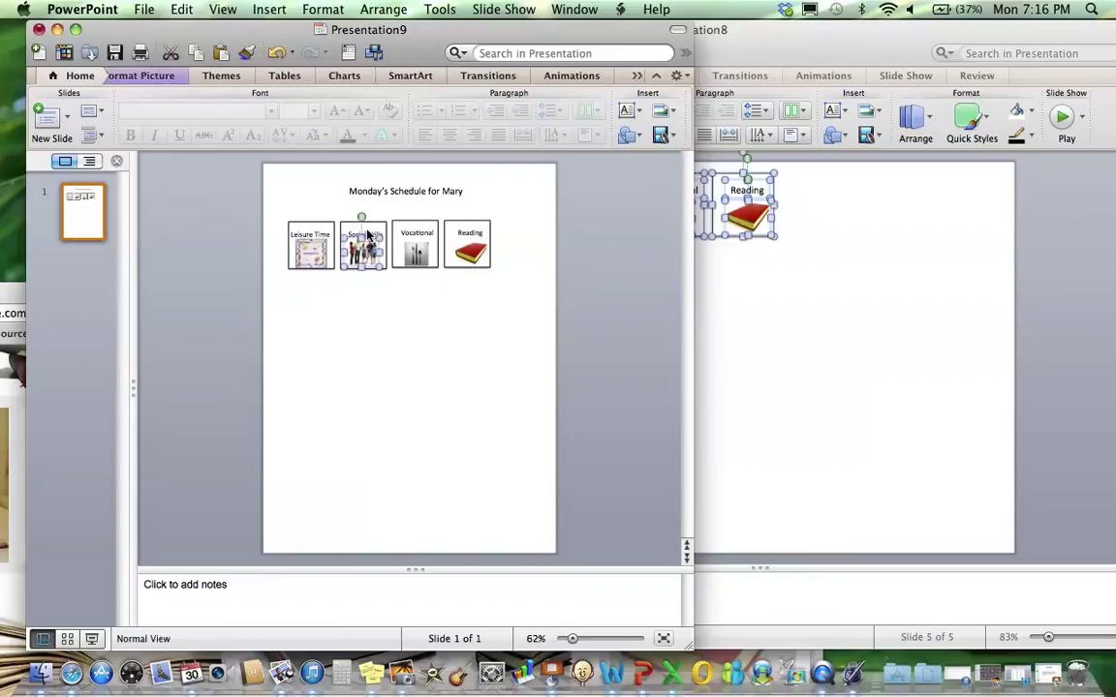
left_click(361, 234)
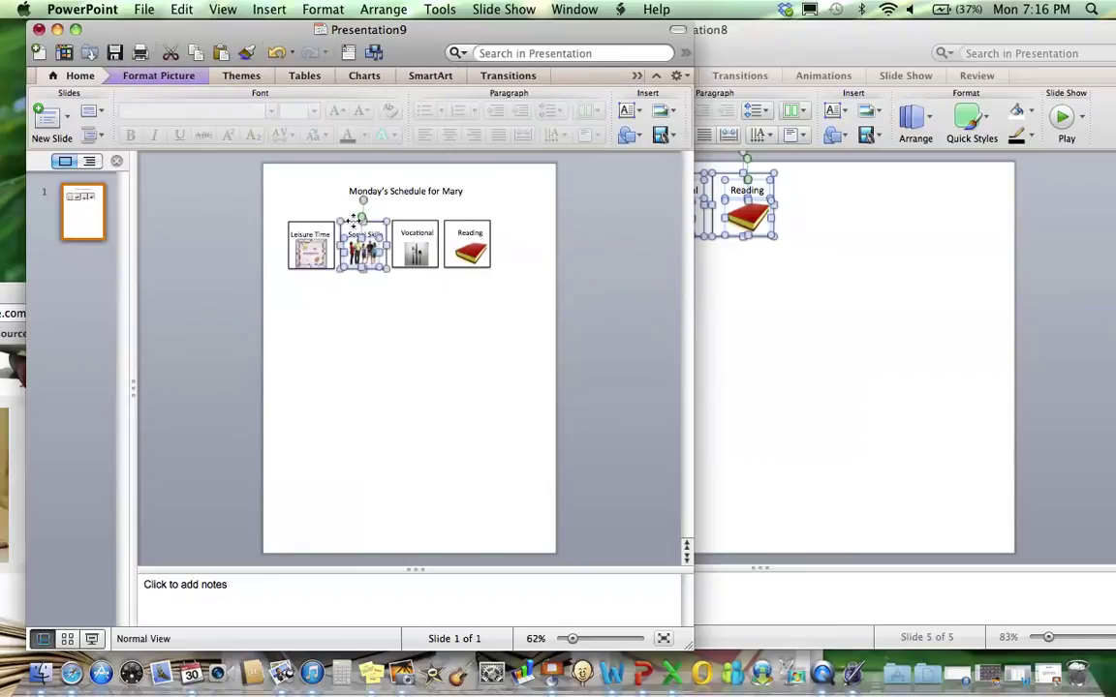
left_click_drag(360, 236, 320, 312)
left_click(350, 315)
Step: Place Reading under Social Skills and Vocational at the bottom of the column
left_click(466, 232)
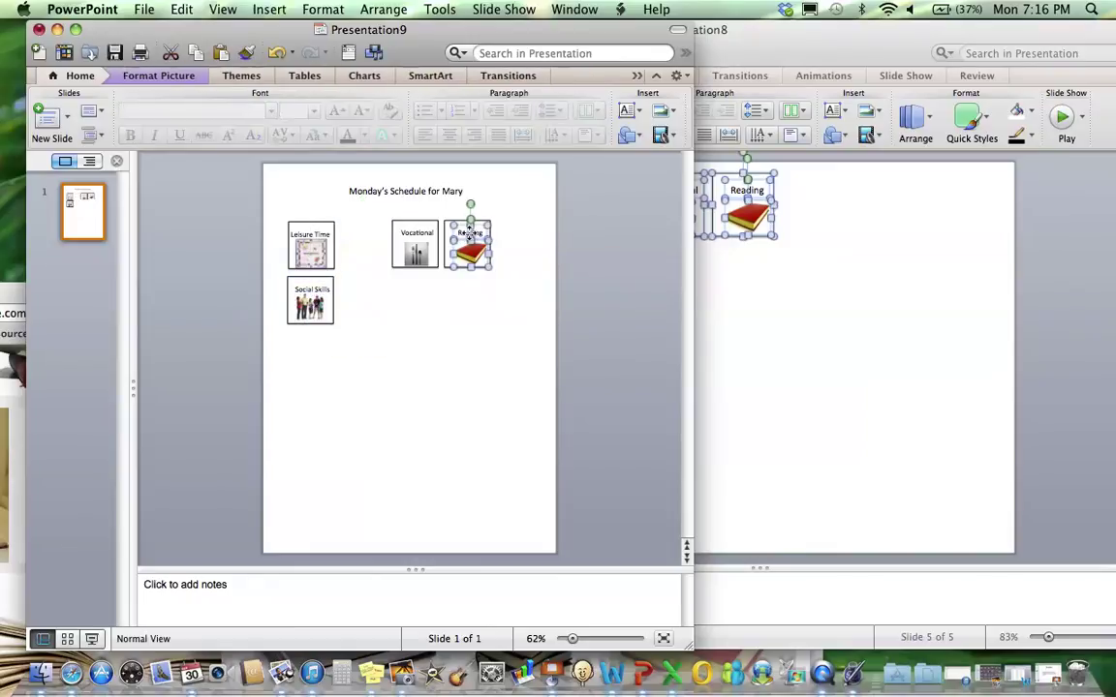
left_click(468, 237)
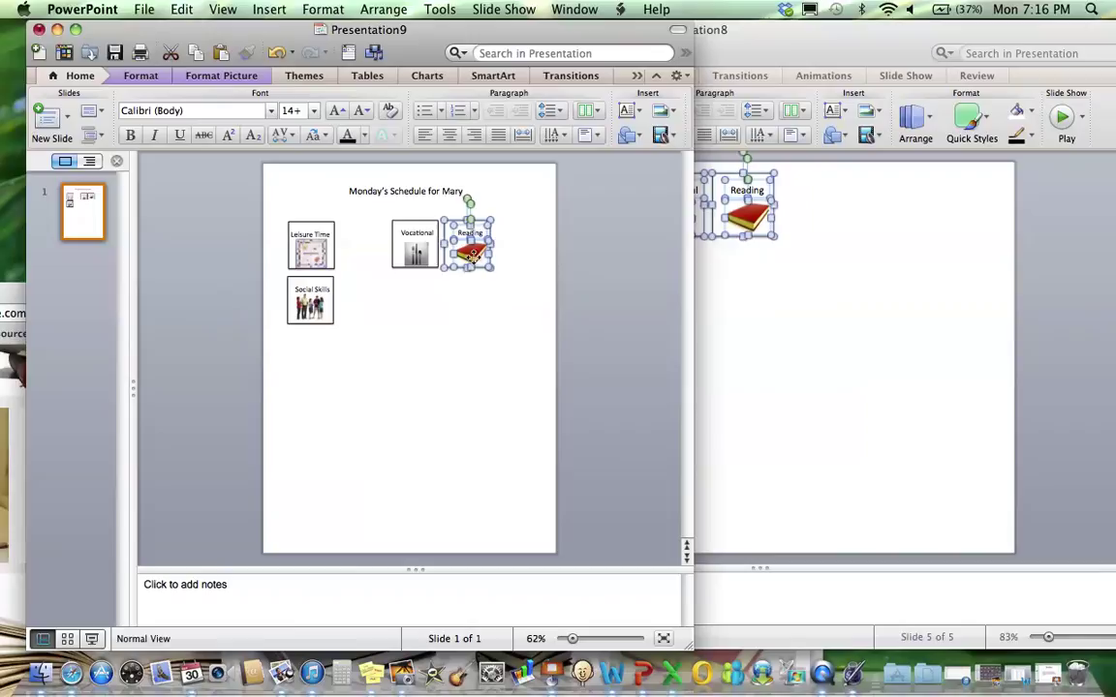
left_click_drag(471, 254, 317, 366)
left_click(411, 233)
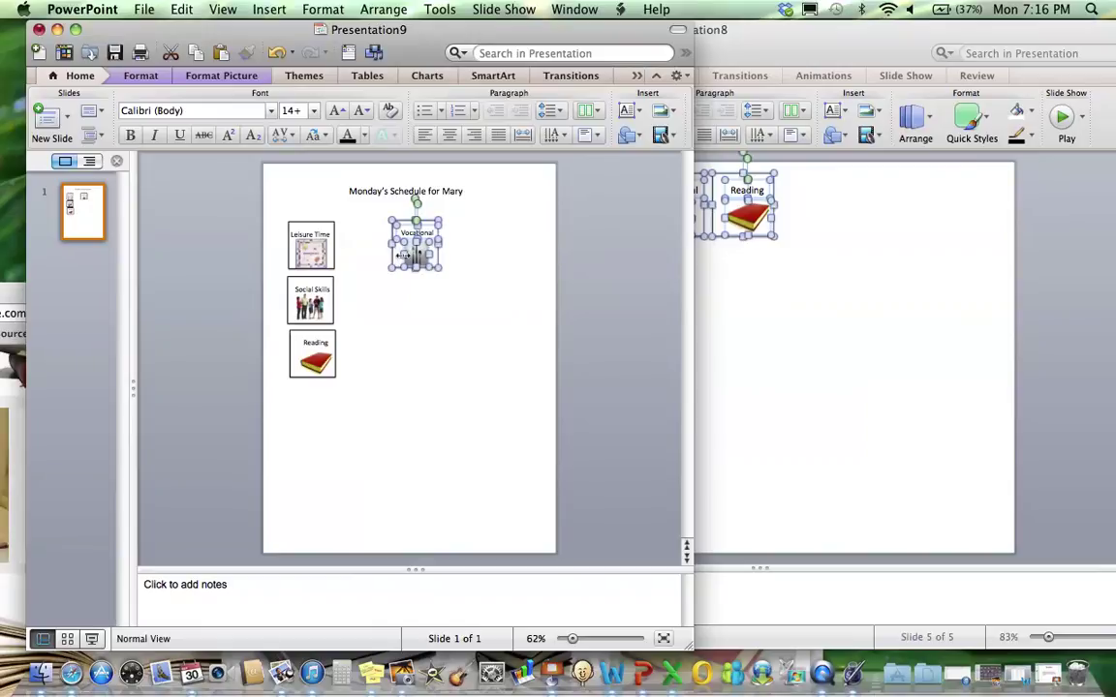
left_click_drag(416, 254, 312, 423)
left_click(391, 424)
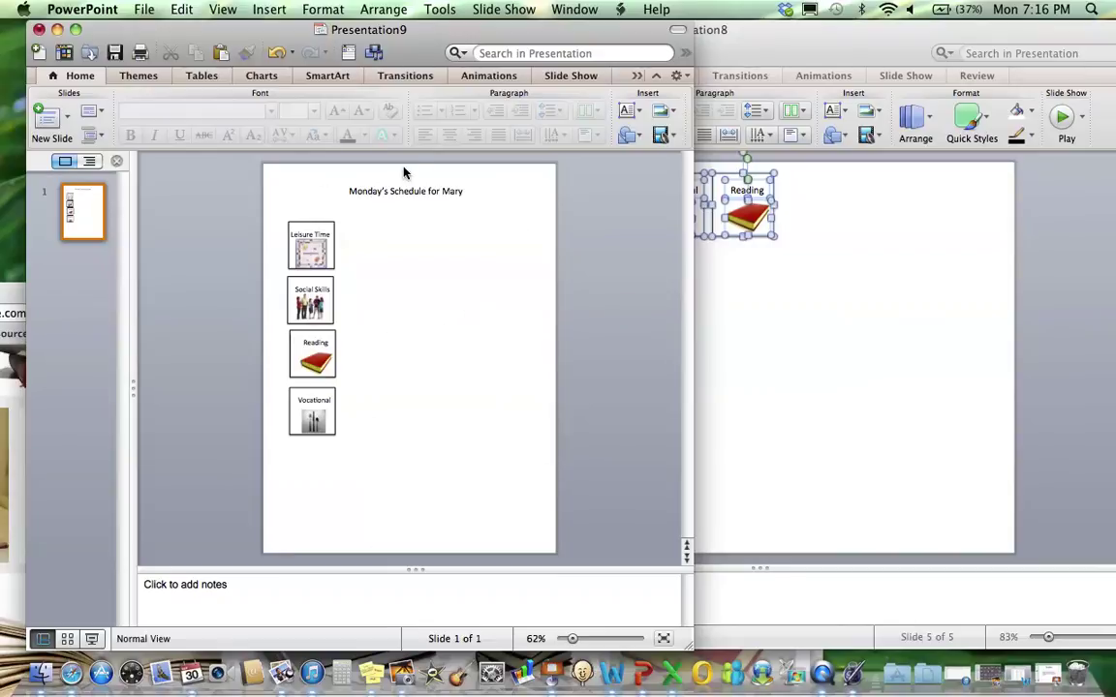
left_click(430, 190)
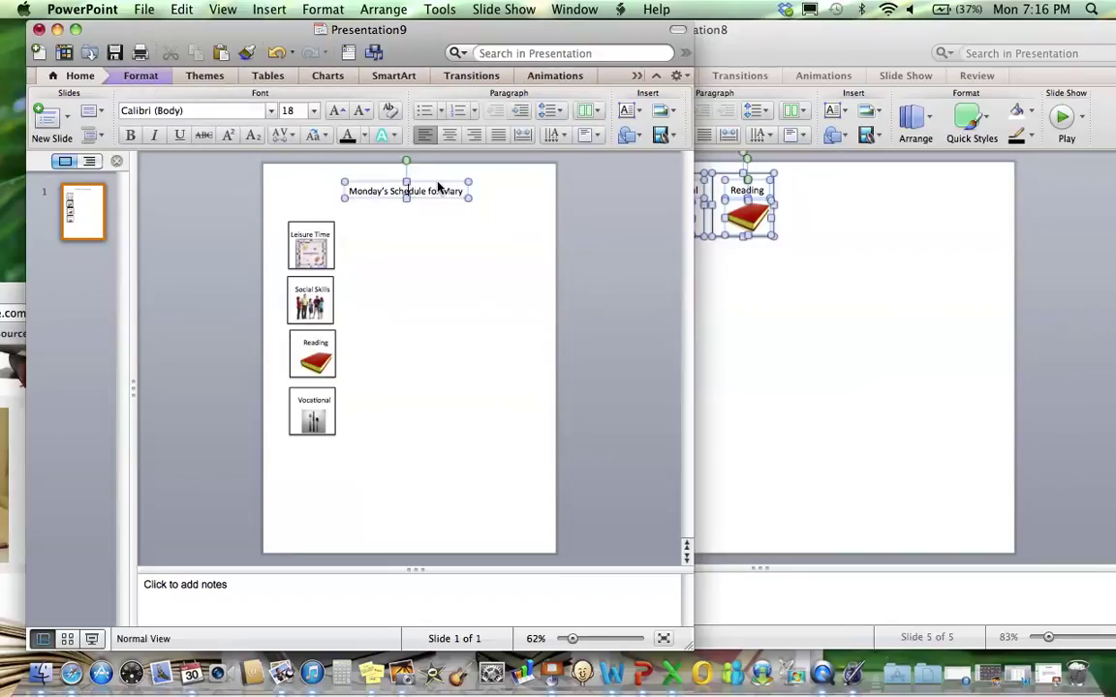
left_click(325, 242)
left_click(382, 261)
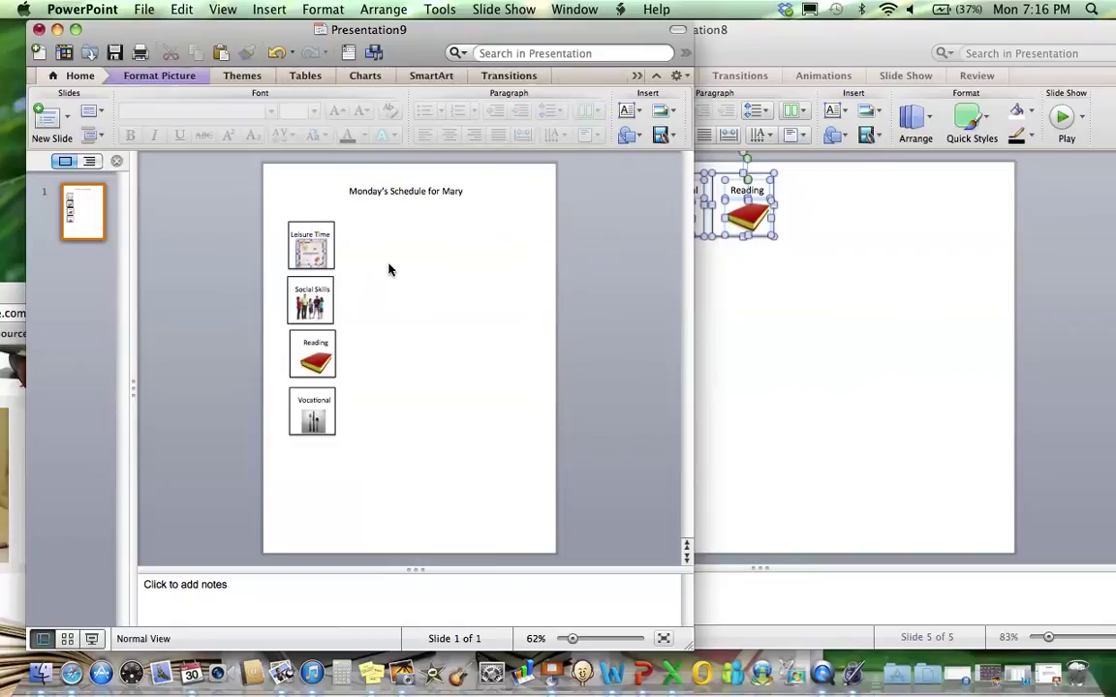
left_click(438, 191)
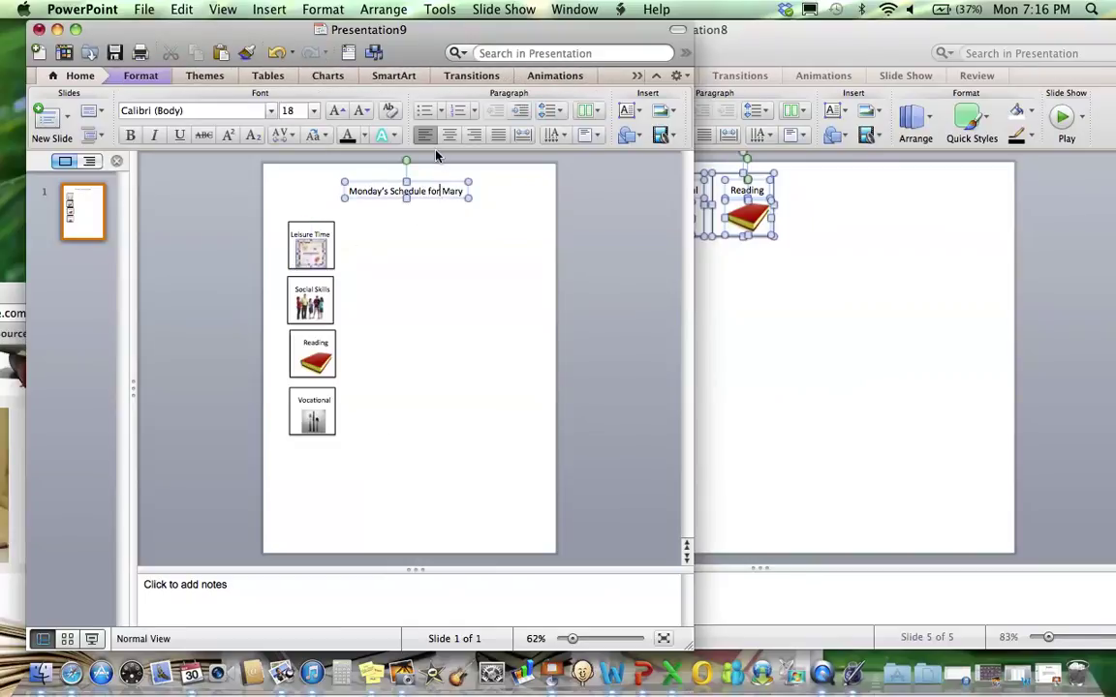
left_click(408, 361)
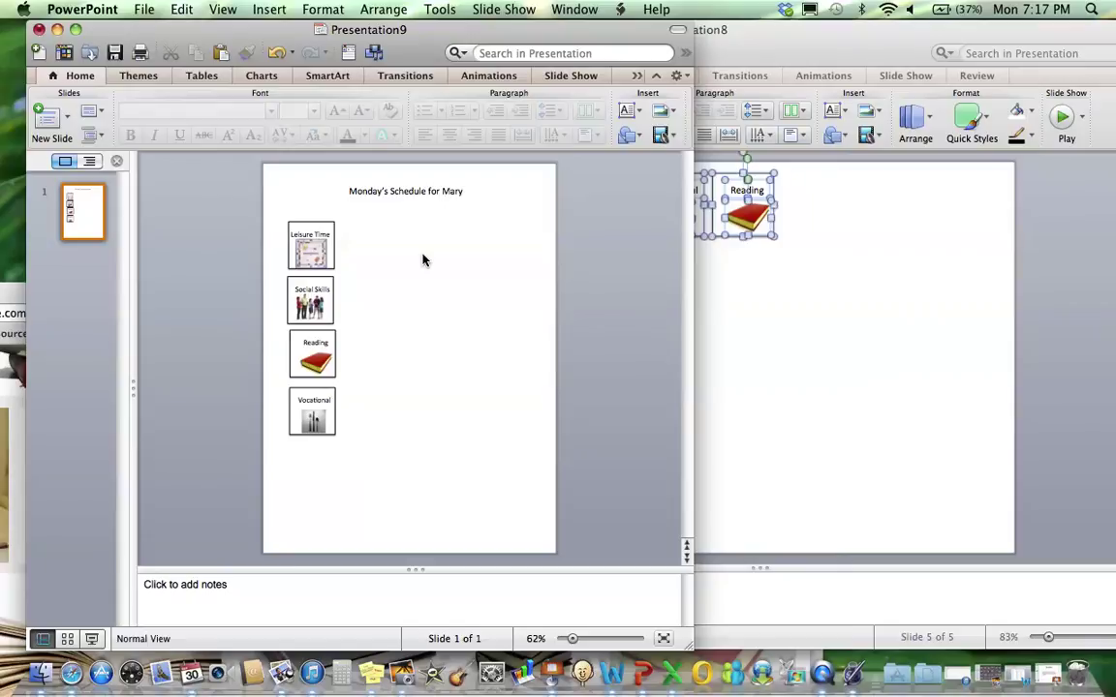
Step: Minimize both presentation windows and close the Safari book image search window
left_click(57, 30)
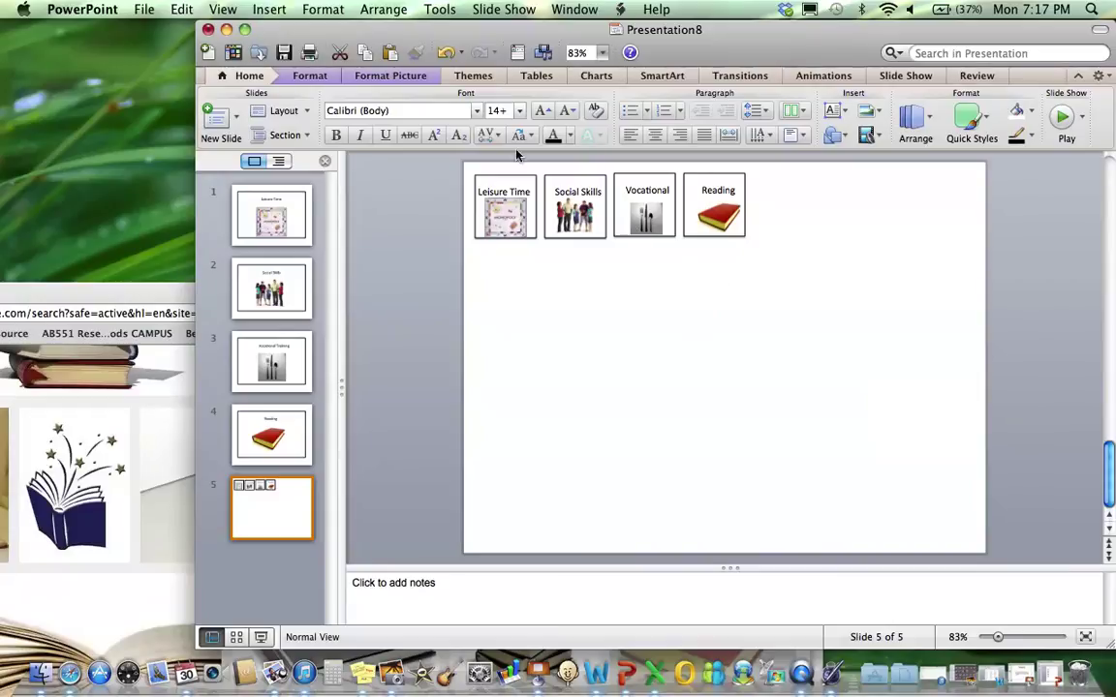
left_click(226, 31)
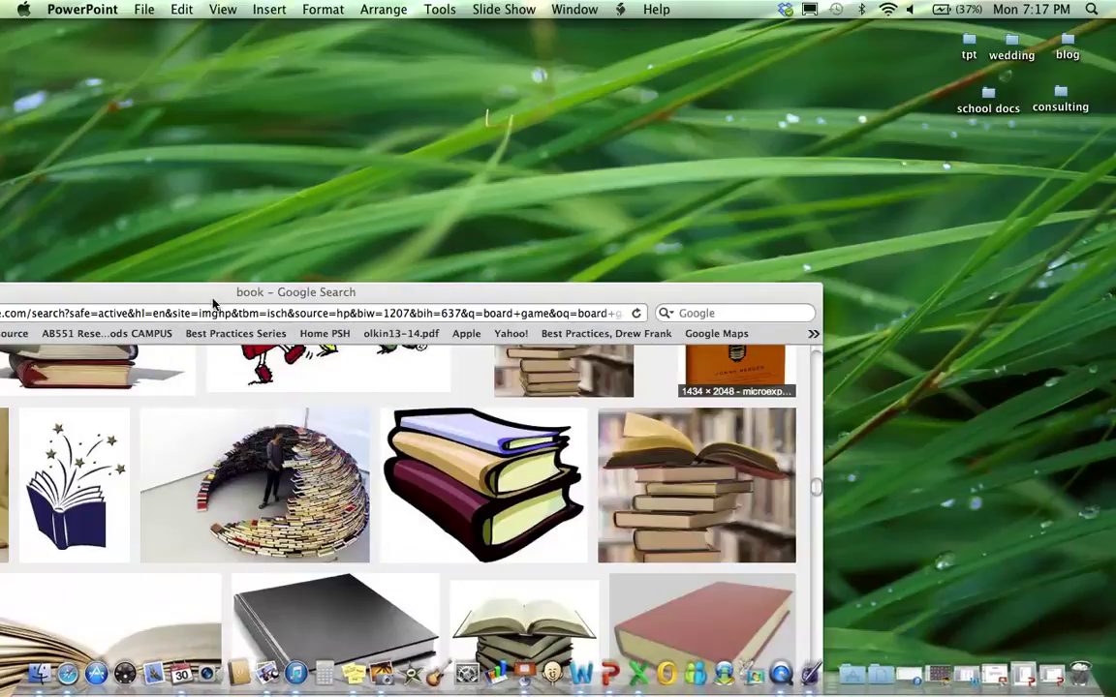
left_click_drag(199, 259, 377, 86)
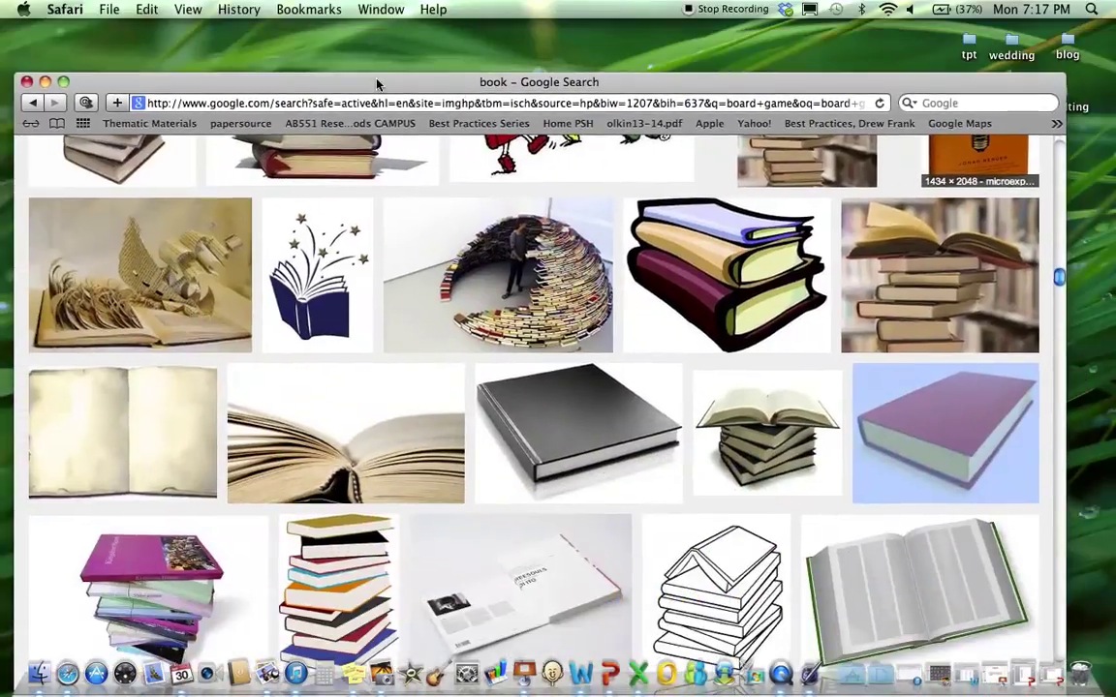
left_click(27, 83)
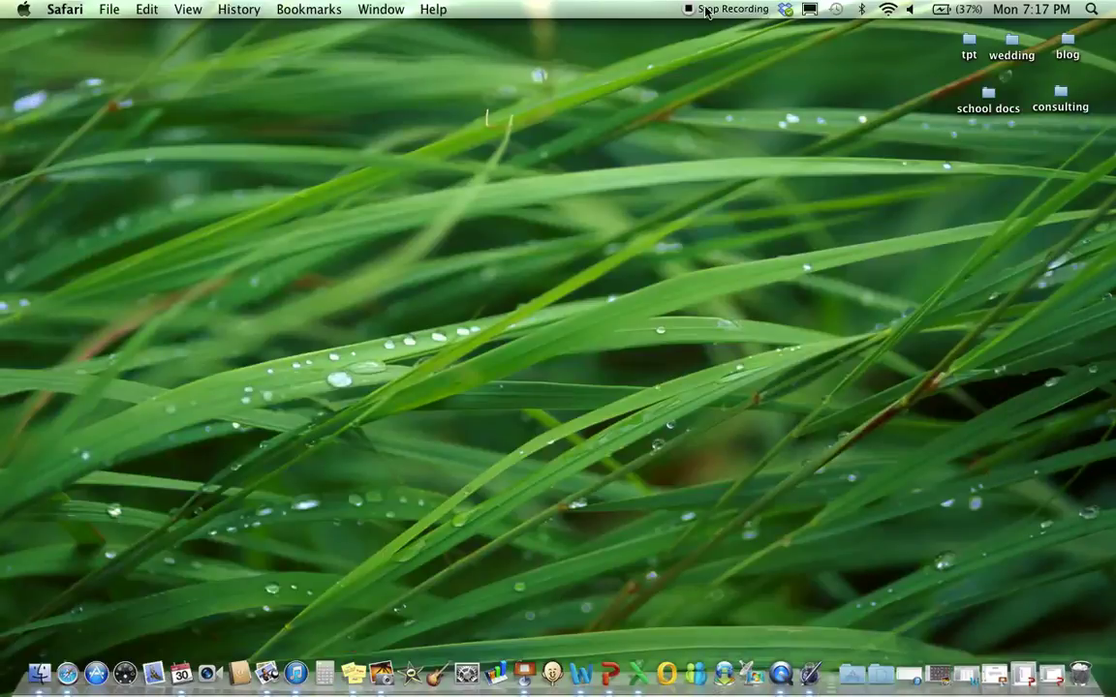